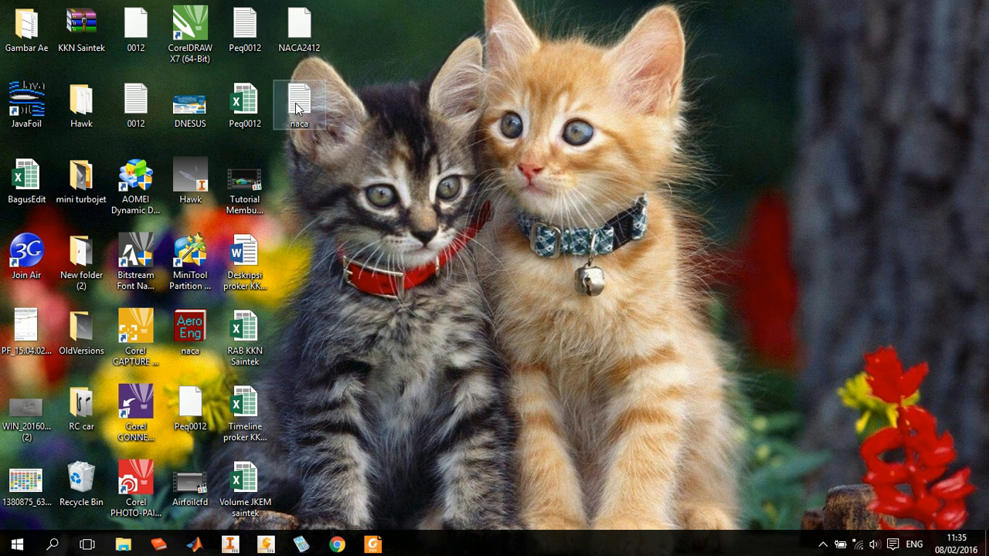
Open the naca text file from the desktop, review its airfoil point coordinates, and save and close it.
{"action": "key", "text": "super"}
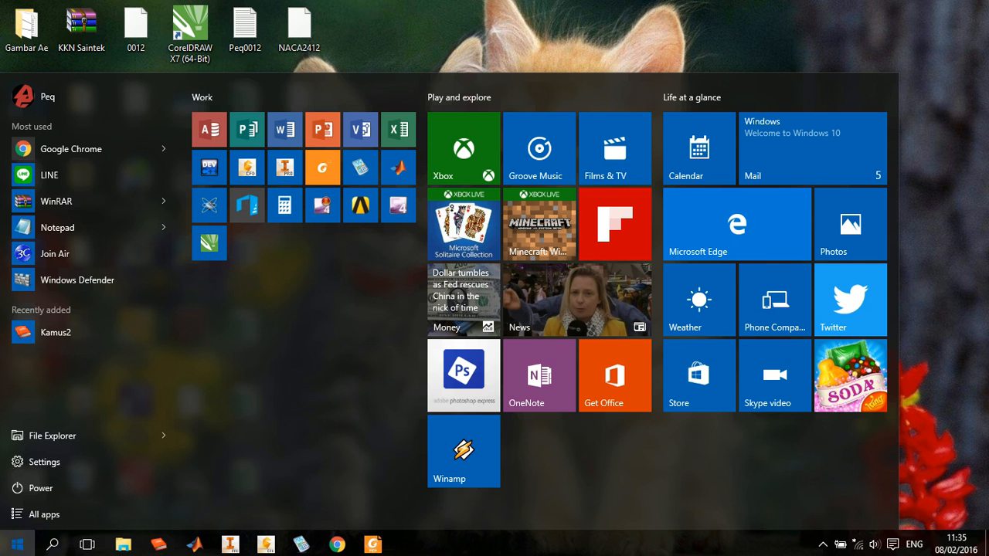
{"action": "left_click", "coordinate": [6, 551]}
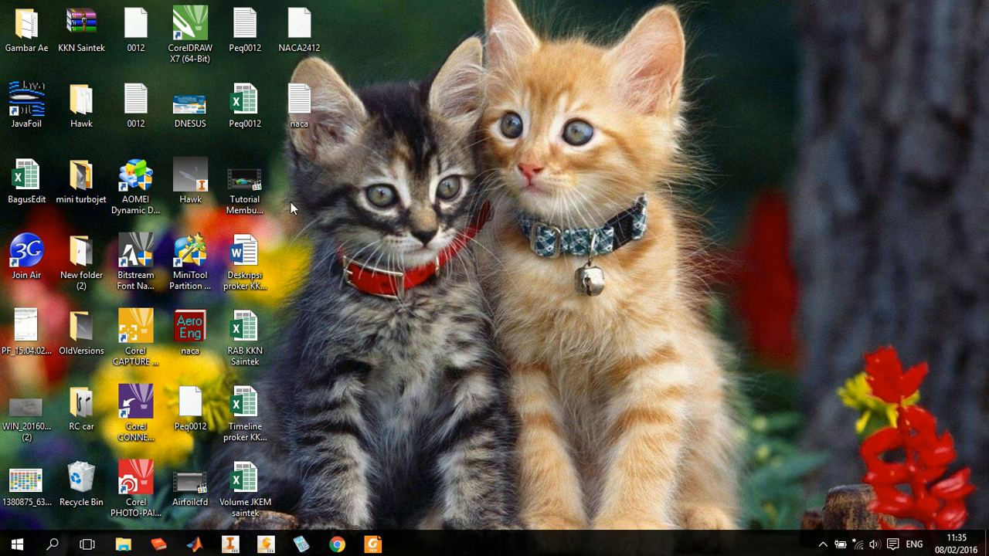
{"action": "double_click", "coordinate": [296, 116]}
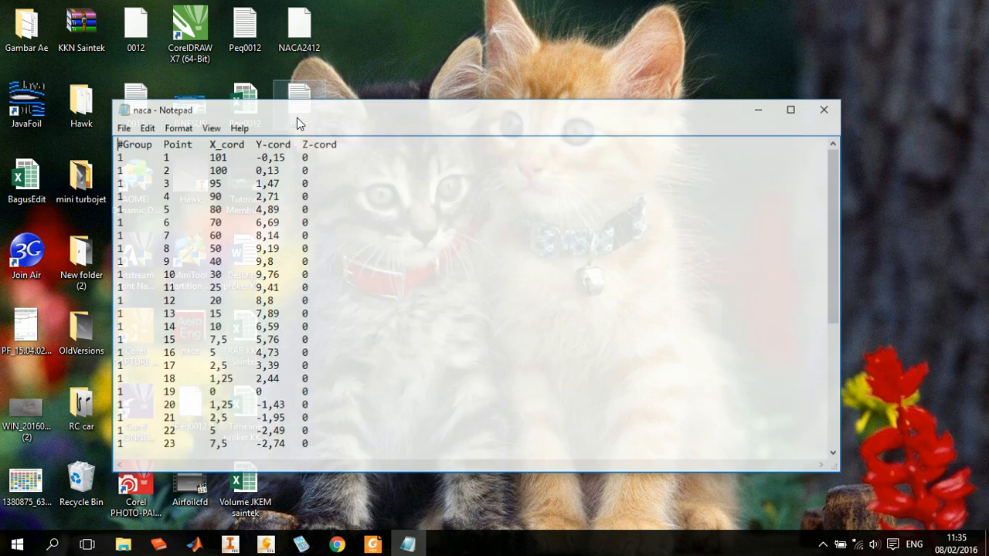
{"action": "left_click", "coordinate": [792, 109]}
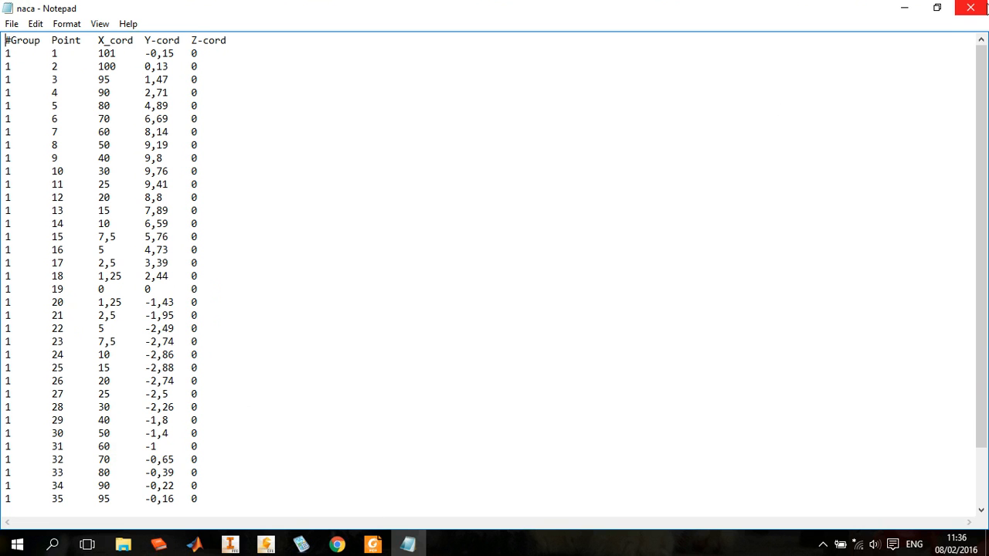
{"action": "left_click", "coordinate": [12, 24]}
{"action": "left_click", "coordinate": [16, 72]}
{"action": "left_click", "coordinate": [970, 7]}
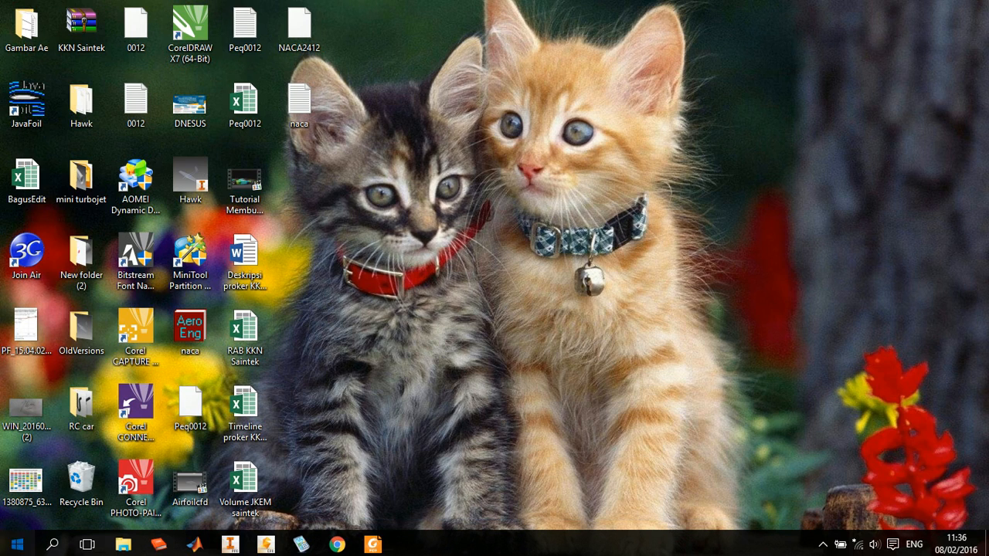
Launch ANSYS Workbench and dismiss the Getting Started message.
{"action": "key", "text": "super"}
{"action": "left_click", "coordinate": [361, 208]}
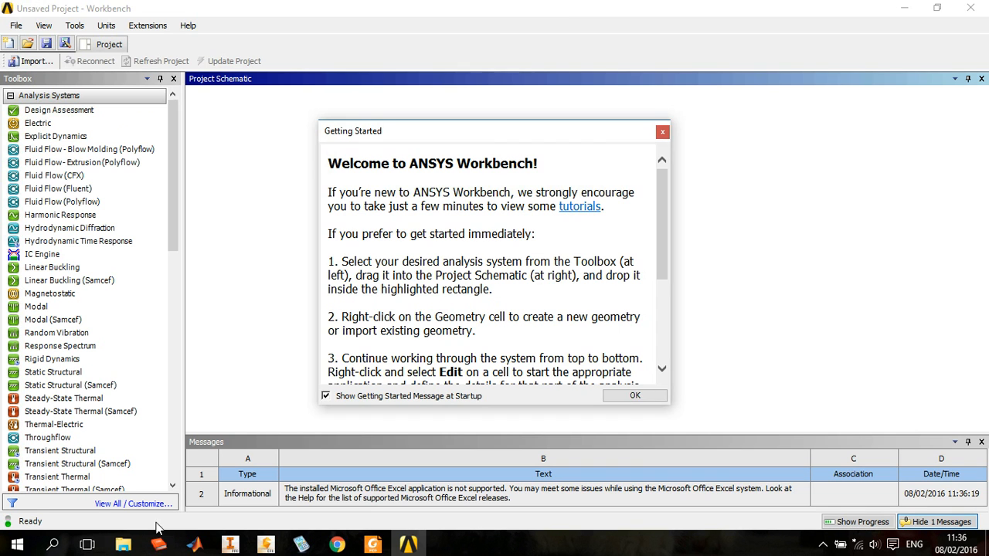
{"action": "left_click", "coordinate": [628, 397]}
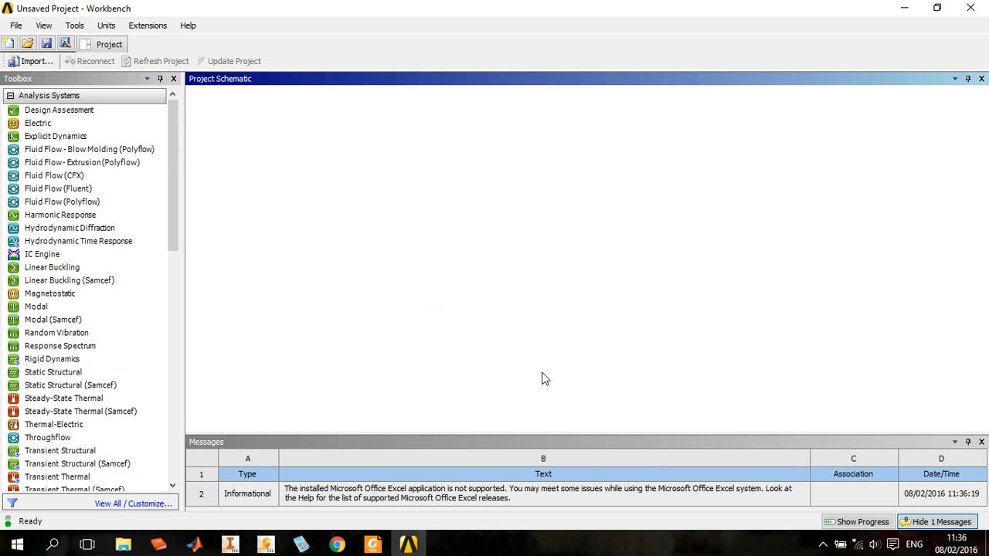
Add a Fluid Flow (Fluent) analysis system to the Project Schematic and name it Airfoil.
{"action": "left_click", "coordinate": [54, 175]}
{"action": "left_click_drag", "start_coordinate": [62, 190], "coordinate": [305, 158]}
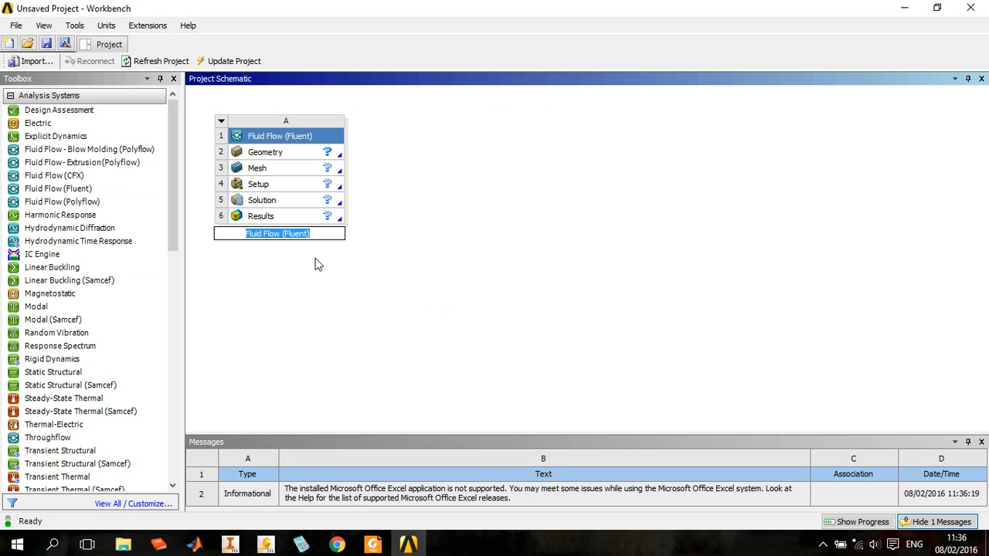
{"action": "type", "text": "Airfoil"}
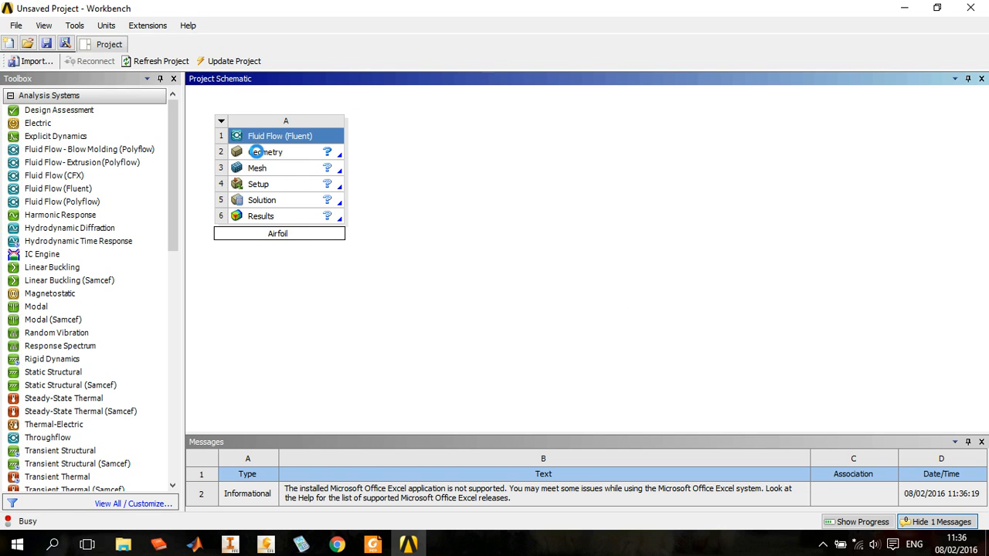
Create a new geometry for the Airfoil system in DesignModeler.
{"action": "left_click", "coordinate": [259, 156]}
{"action": "right_click", "coordinate": [260, 157]}
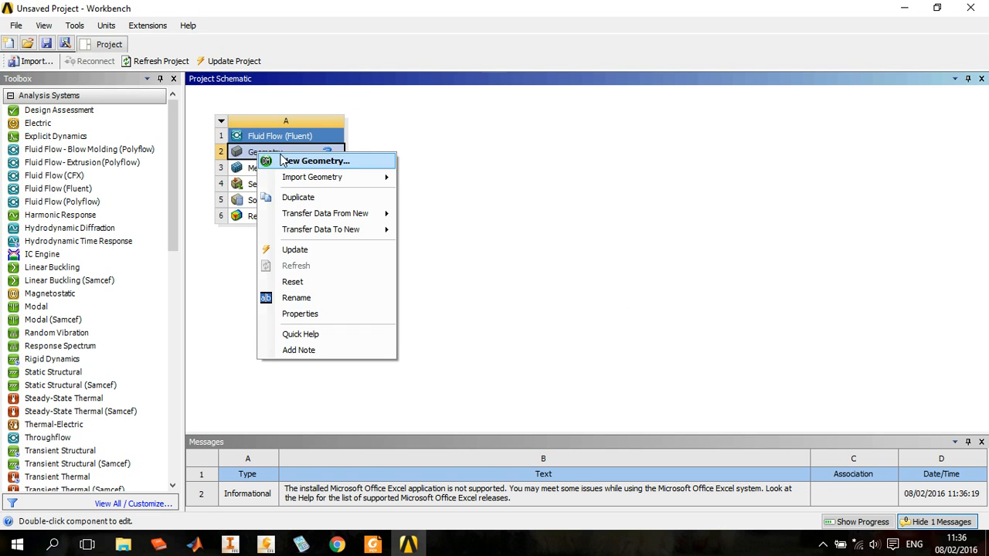
{"action": "left_click", "coordinate": [282, 159]}
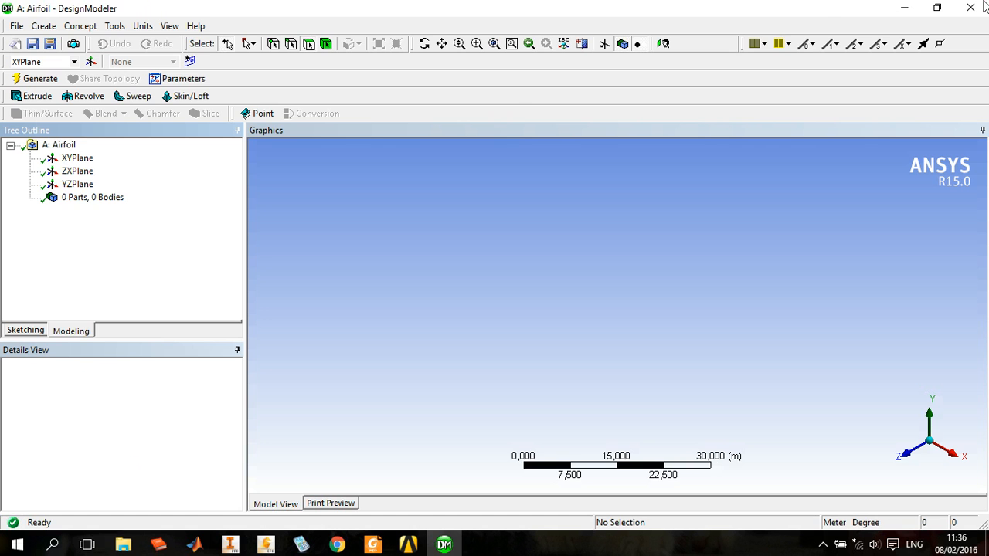
Go back to Workbench to look over the Mesh, Setup, Solution and Results cells, and return to DesignModeler.
{"action": "left_click", "coordinate": [903, 8]}
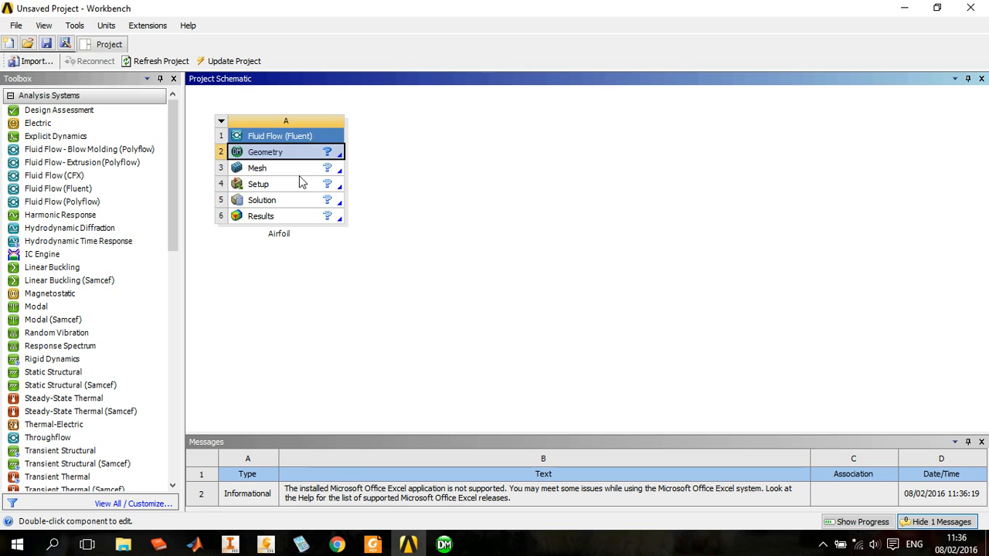
{"action": "left_click", "coordinate": [300, 170]}
{"action": "left_click", "coordinate": [294, 186]}
{"action": "left_click", "coordinate": [281, 202]}
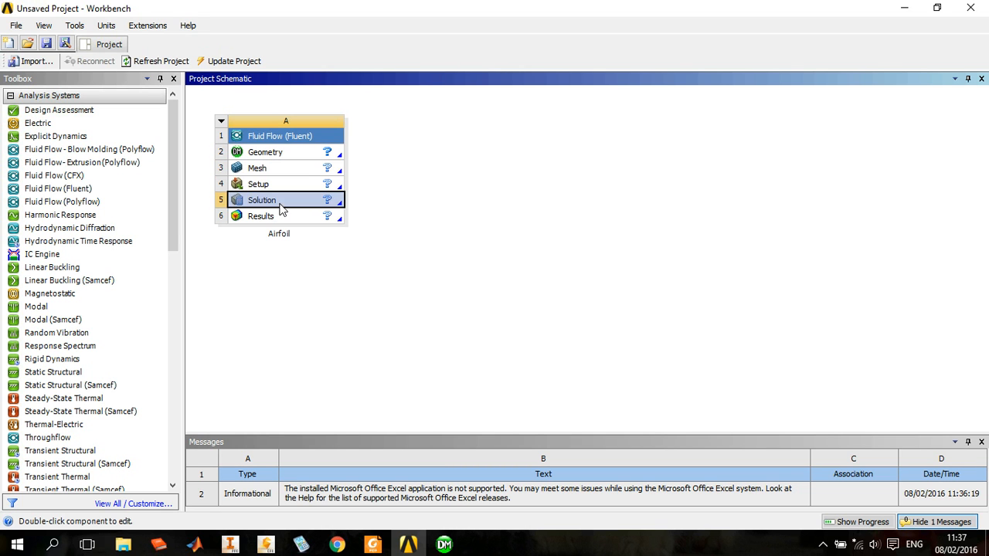
{"action": "left_click", "coordinate": [281, 219]}
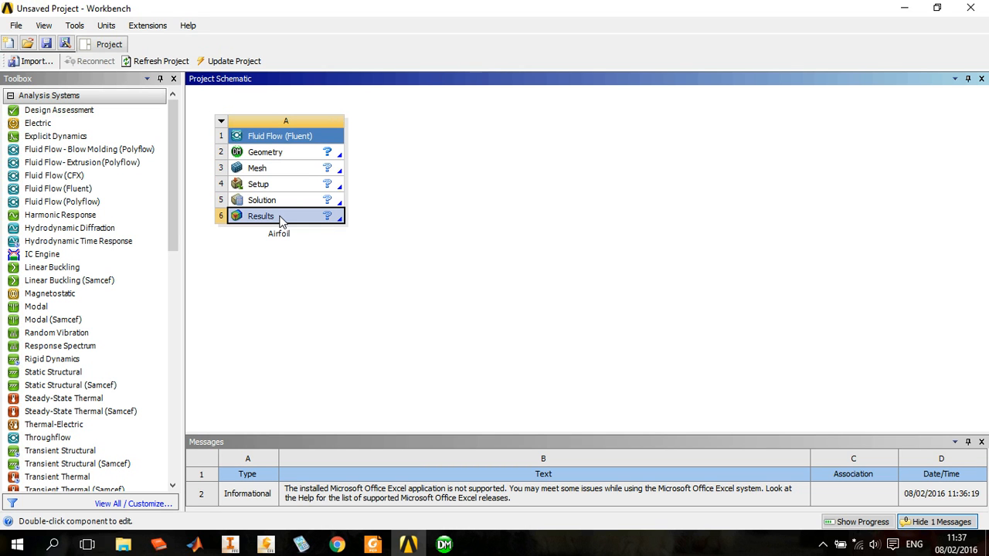
{"action": "left_click", "coordinate": [297, 153]}
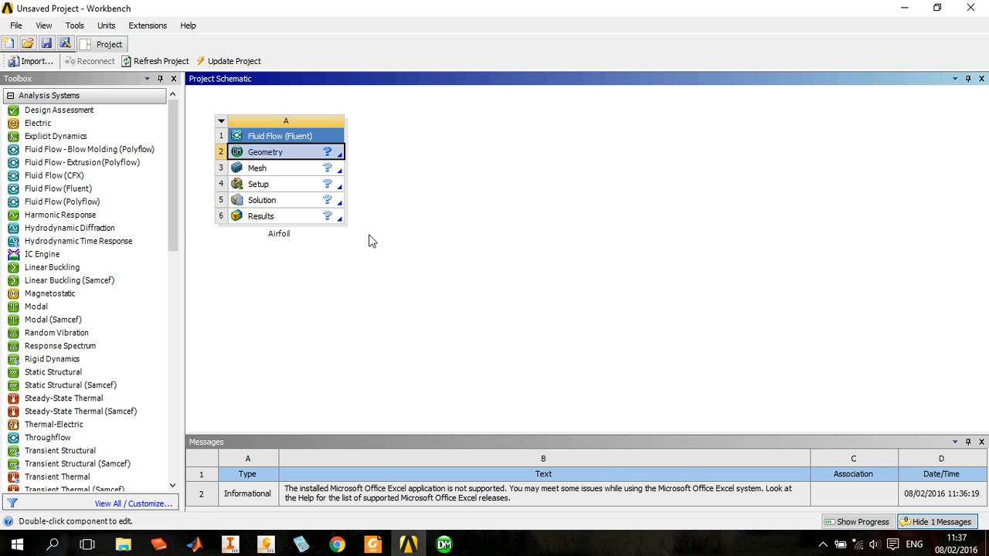
{"action": "left_click", "coordinate": [444, 545]}
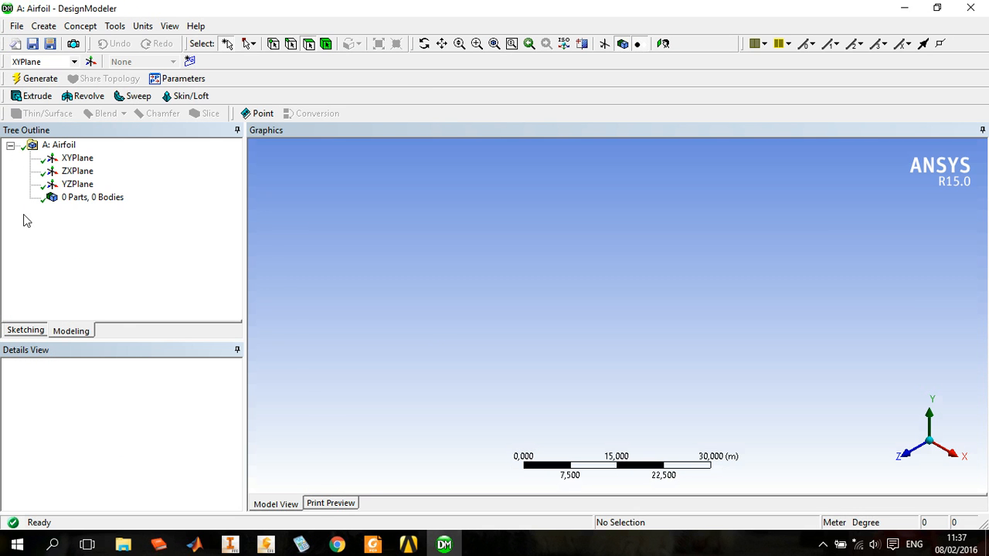
Add a 3D curve on the XYPlane using the desktop file naca.txt as its coordinates file.
{"action": "left_click", "coordinate": [69, 30]}
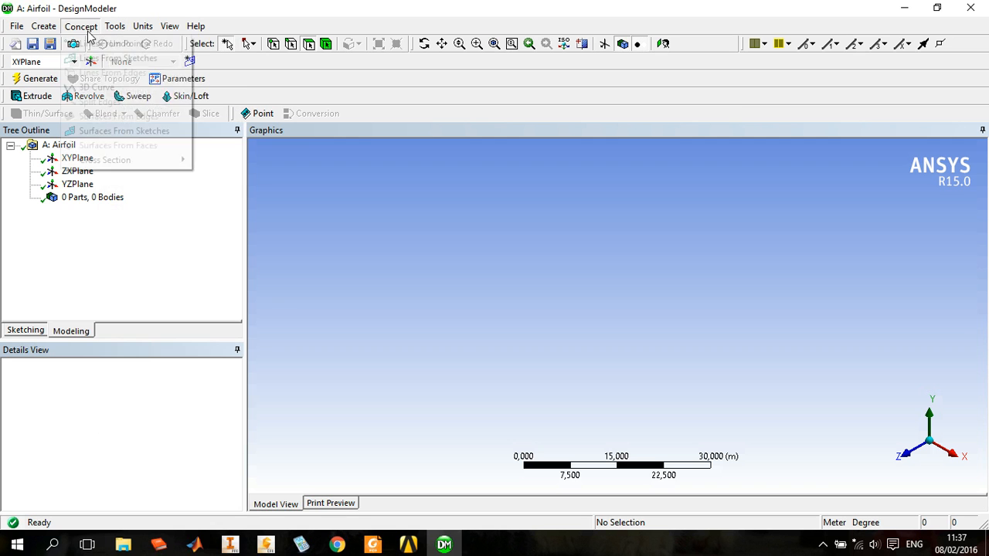
{"action": "left_click", "coordinate": [91, 87]}
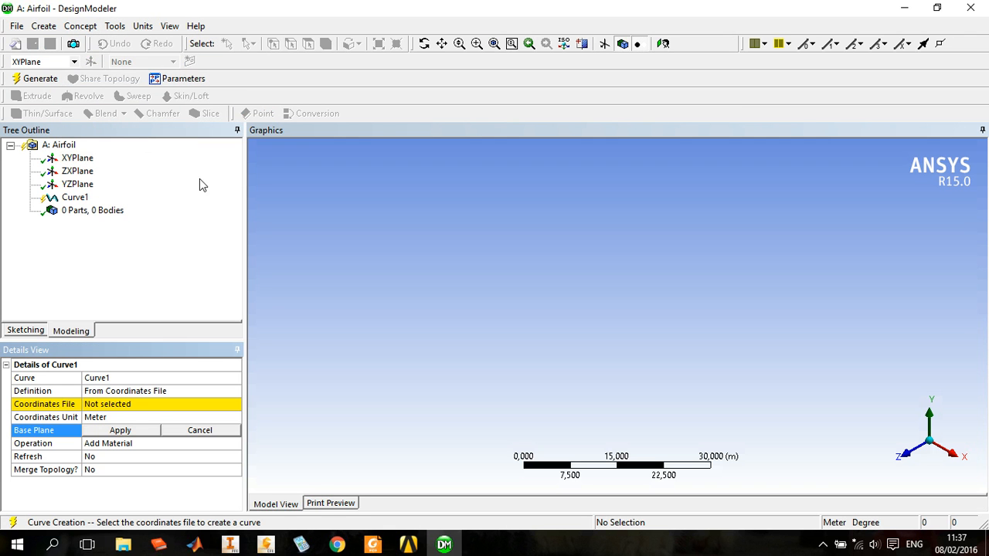
{"action": "left_click", "coordinate": [136, 431]}
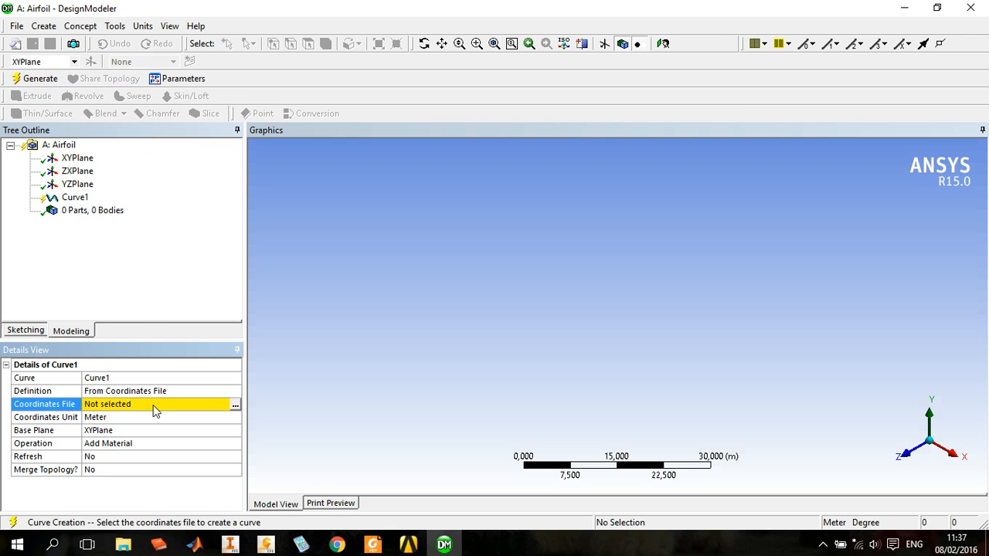
{"action": "left_click", "coordinate": [235, 405]}
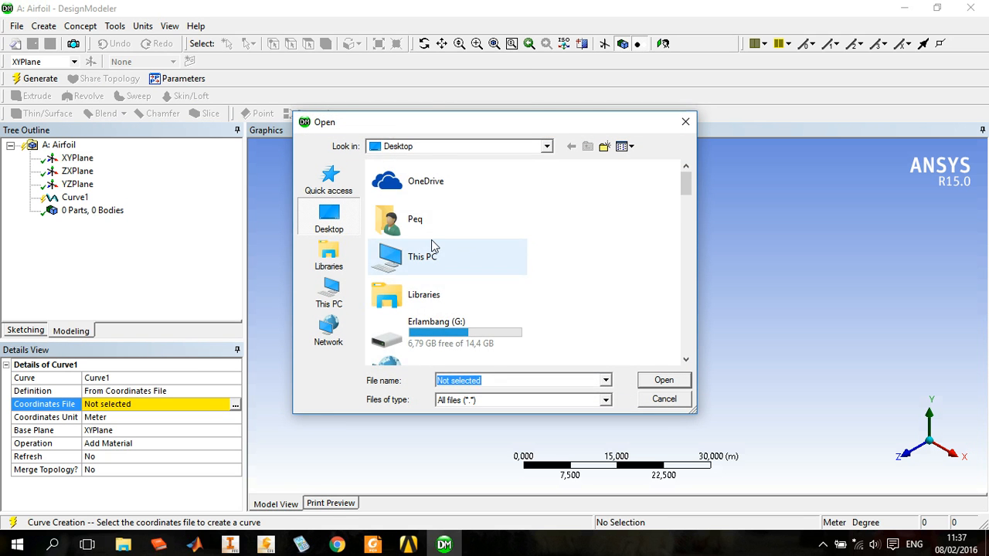
{"action": "scroll", "coordinate": [432, 250], "scroll_direction": "down", "scroll_amount": 2}
{"action": "scroll", "coordinate": [430, 247], "scroll_direction": "up", "scroll_amount": 2}
{"action": "scroll", "coordinate": [417, 239], "scroll_direction": "down", "scroll_amount": 4}
{"action": "scroll", "coordinate": [417, 239], "scroll_direction": "down", "scroll_amount": 5}
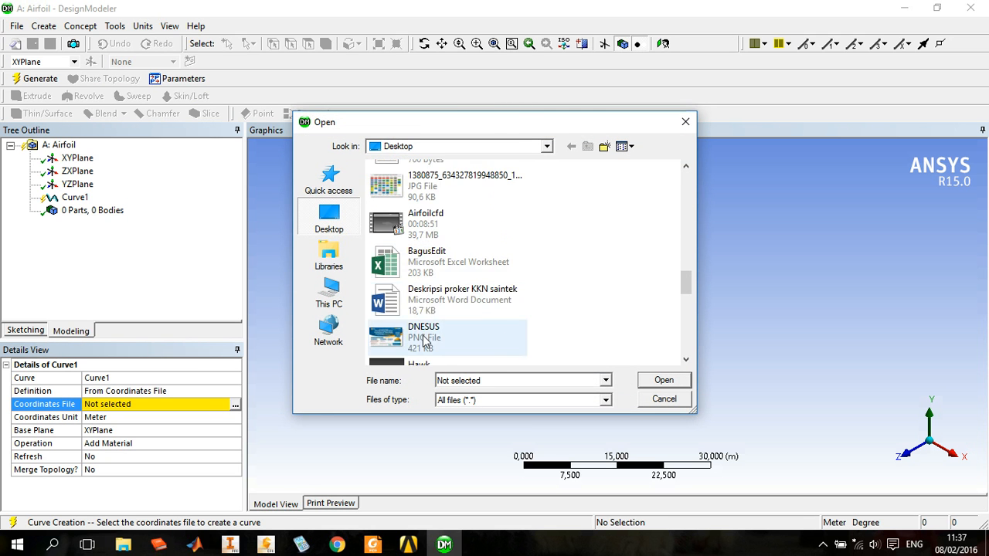
{"action": "scroll", "coordinate": [444, 262], "scroll_direction": "down", "scroll_amount": 3}
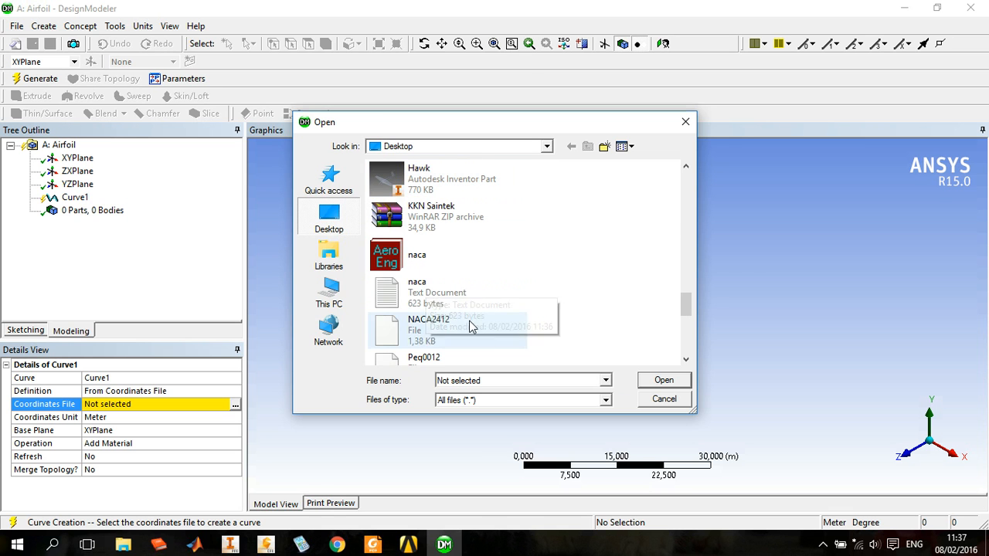
{"action": "left_click", "coordinate": [459, 304]}
{"action": "left_click", "coordinate": [672, 381]}
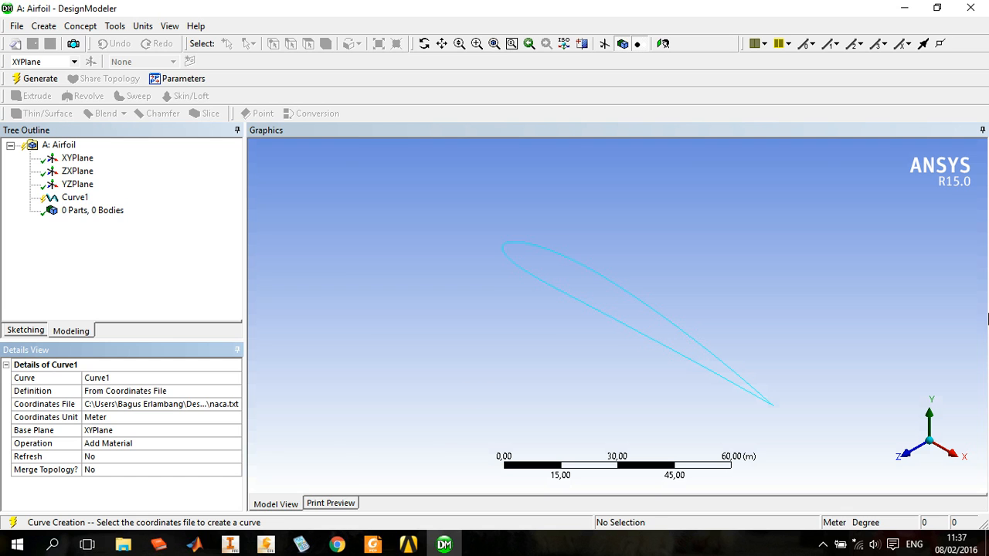
Inspect the airfoil curve's trailing edge in the XY view and generate the curve.
{"action": "left_click", "coordinate": [924, 440]}
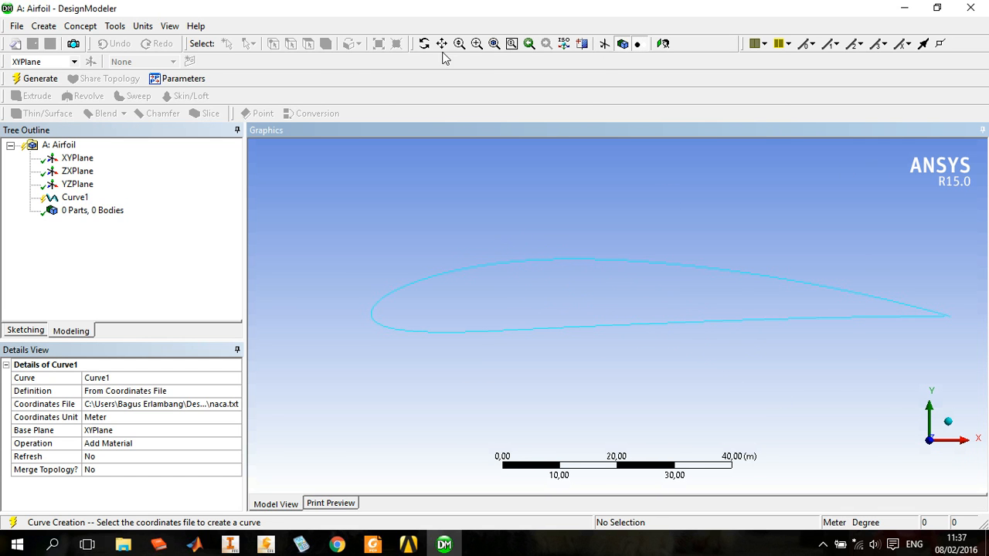
{"action": "left_click", "coordinate": [476, 44]}
{"action": "left_click_drag", "start_coordinate": [903, 259], "coordinate": [987, 355]}
{"action": "left_click_drag", "start_coordinate": [532, 285], "coordinate": [680, 417]}
{"action": "left_click_drag", "start_coordinate": [592, 203], "coordinate": [713, 319]}
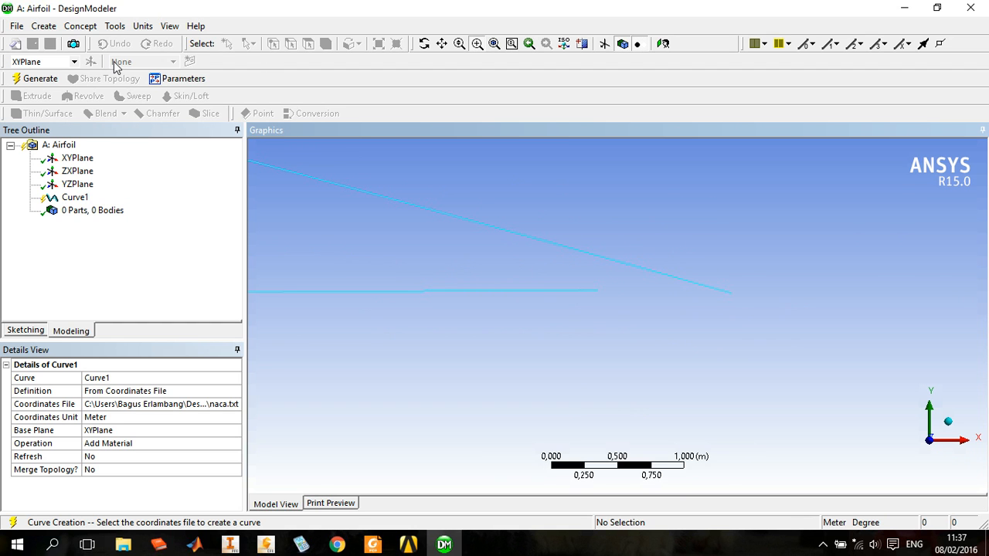
{"action": "left_click", "coordinate": [95, 29]}
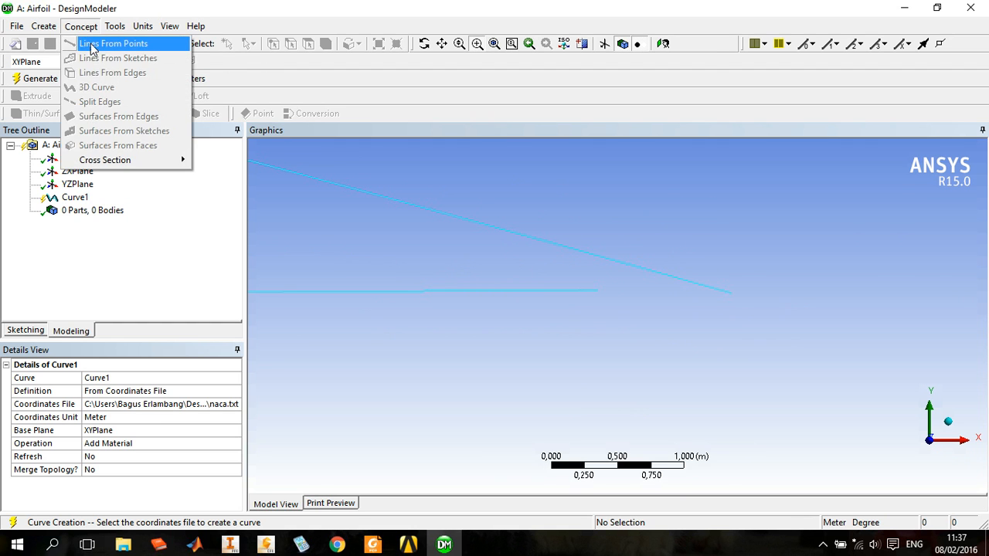
{"action": "left_click", "coordinate": [75, 213]}
{"action": "left_click", "coordinate": [75, 198]}
{"action": "right_click", "coordinate": [74, 198]}
{"action": "left_click", "coordinate": [97, 220]}
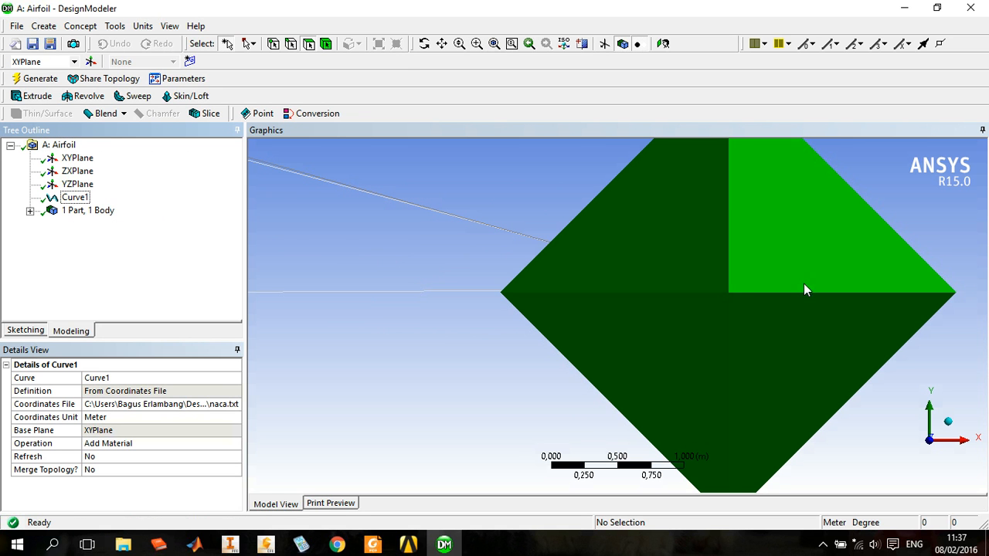
Close the gap at the airfoil's trailing edge with a Lines From Points segment between the curve's two endpoints, and generate it.
{"action": "left_click", "coordinate": [731, 311]}
{"action": "left_click", "coordinate": [424, 43]}
{"action": "left_click_drag", "start_coordinate": [699, 298], "coordinate": [585, 189]}
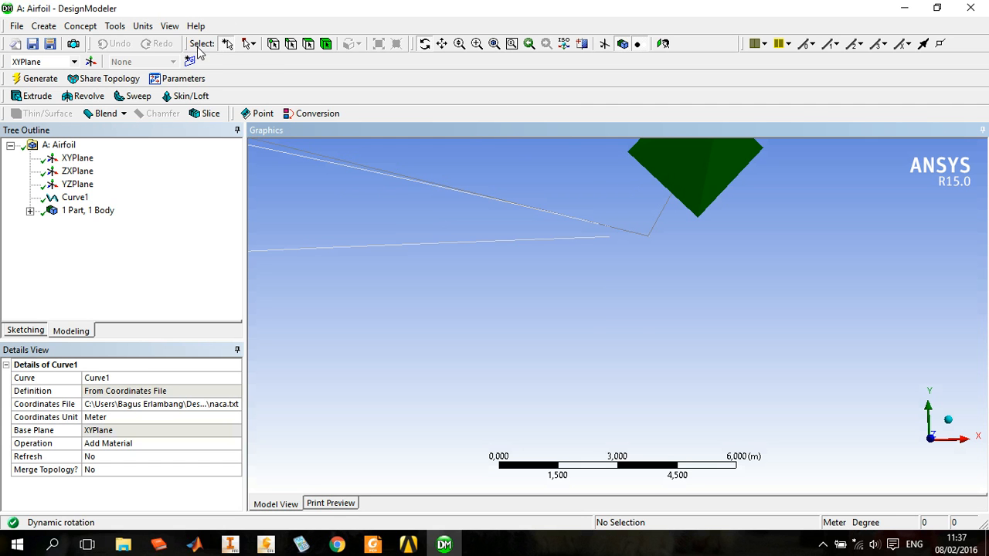
{"action": "left_click", "coordinate": [106, 30]}
{"action": "mouse_move", "coordinate": [81, 27]}
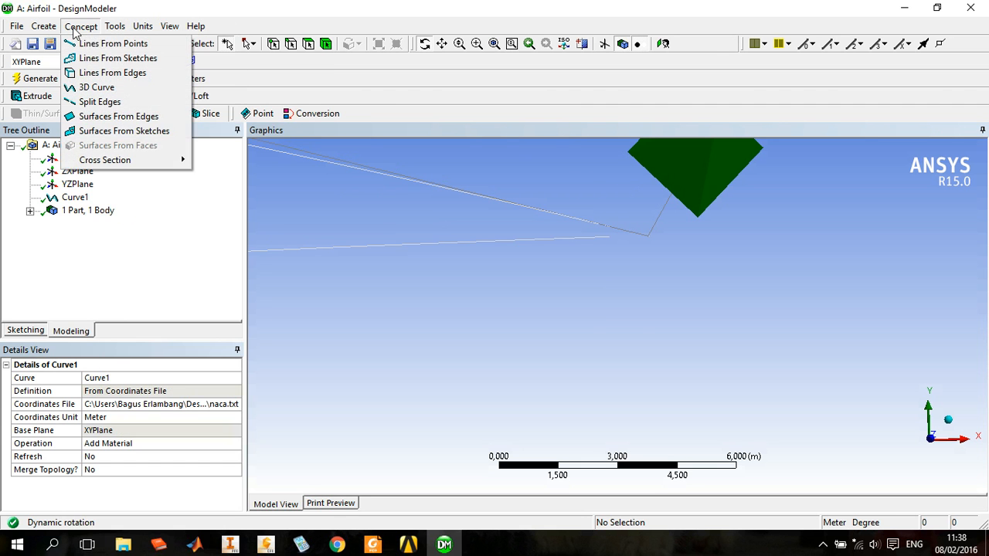
{"action": "left_click", "coordinate": [85, 44]}
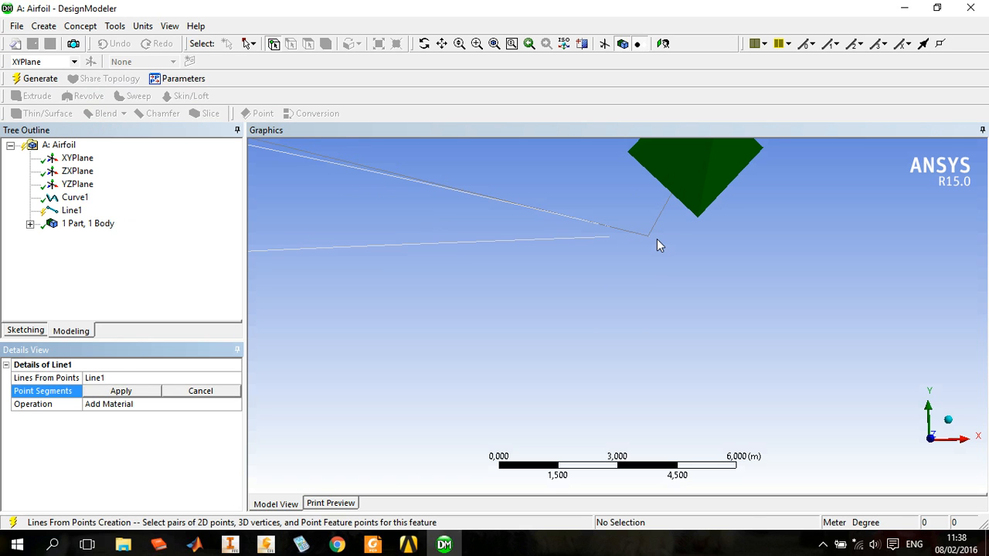
{"action": "left_click", "coordinate": [649, 239]}
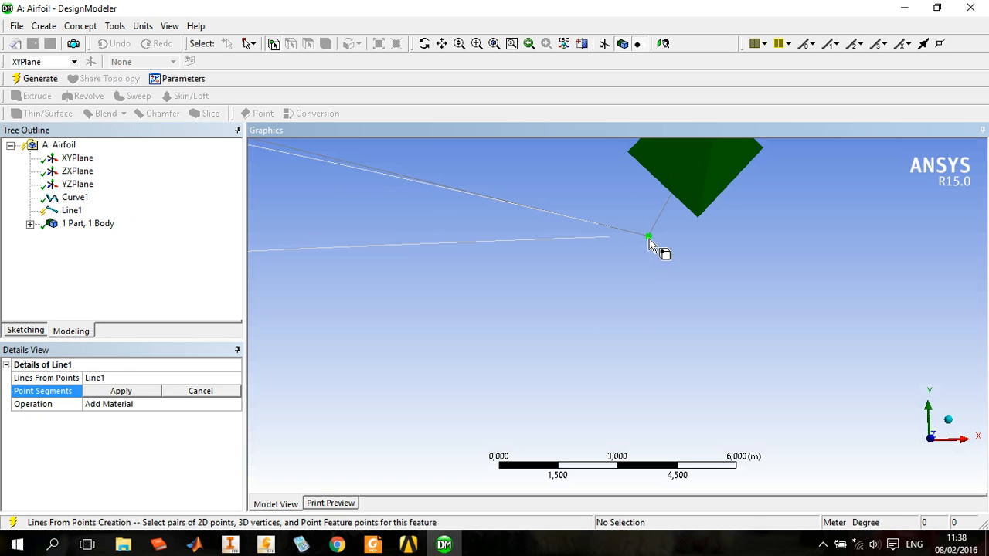
{"action": "left_click", "coordinate": [609, 238], "text": "ctrl"}
{"action": "right_click", "coordinate": [71, 209]}
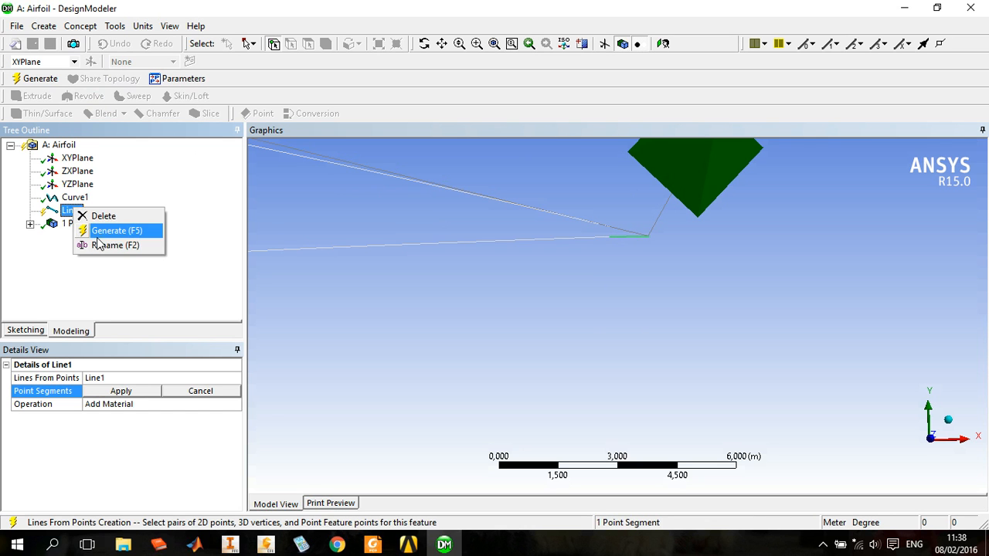
{"action": "left_click", "coordinate": [96, 231]}
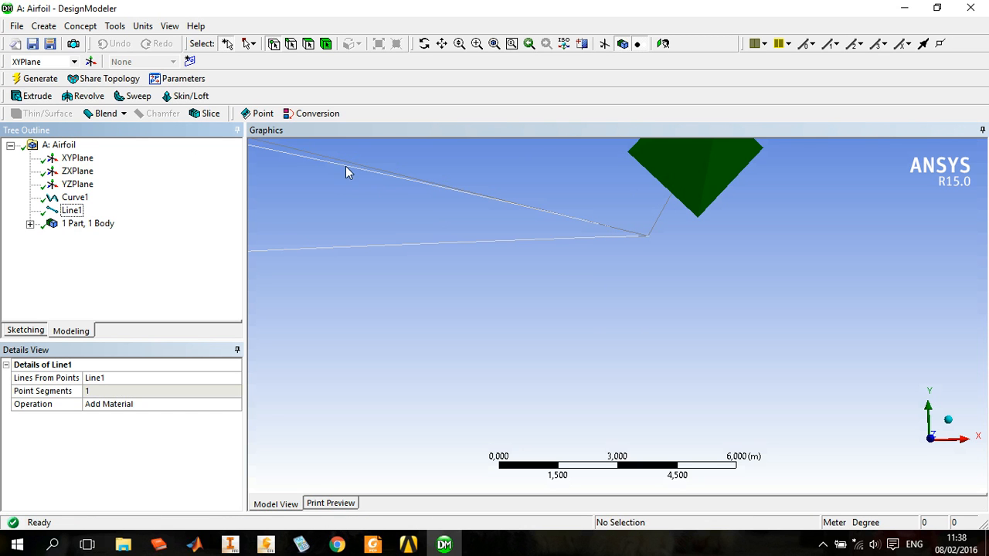
Start a Surfaces From Edges feature and select the airfoil curve as its first edge.
{"action": "left_click", "coordinate": [944, 456]}
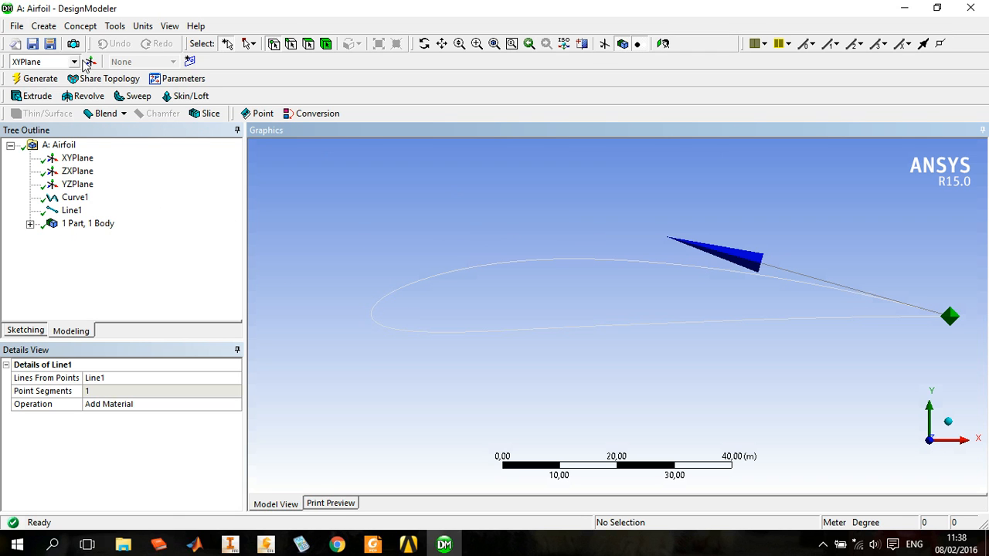
{"action": "left_click", "coordinate": [82, 27]}
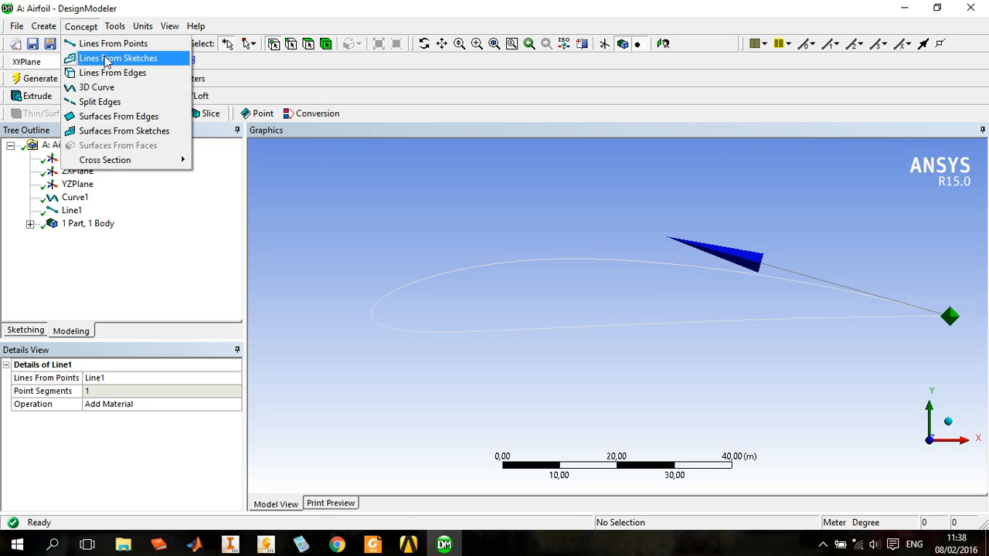
{"action": "left_click", "coordinate": [121, 116]}
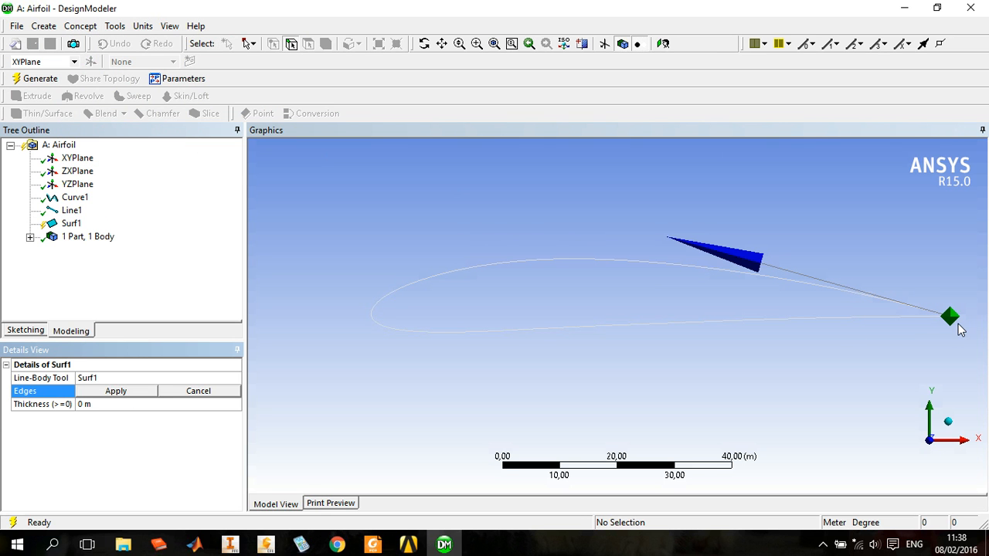
{"action": "scroll", "coordinate": [958, 325], "scroll_direction": "down", "scroll_amount": 1}
{"action": "left_click", "coordinate": [597, 266]}
{"action": "left_click", "coordinate": [597, 268]}
{"action": "scroll", "coordinate": [930, 315], "scroll_direction": "down", "scroll_amount": 1}
{"action": "scroll", "coordinate": [951, 311], "scroll_direction": "up", "scroll_amount": 2}
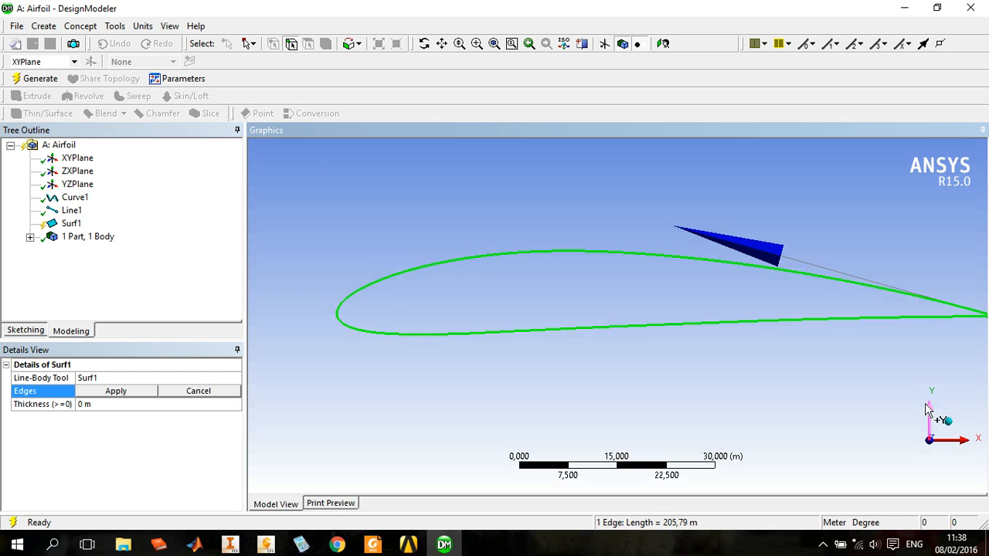
Add the short trailing-edge line to the surface's edge selection, apply both edges and generate the airfoil surface.
{"action": "scroll", "coordinate": [933, 357], "scroll_direction": "down", "scroll_amount": 1}
{"action": "left_click", "coordinate": [476, 47]}
{"action": "left_click_drag", "start_coordinate": [904, 278], "coordinate": [948, 340]}
{"action": "left_click_drag", "start_coordinate": [487, 234], "coordinate": [601, 327]}
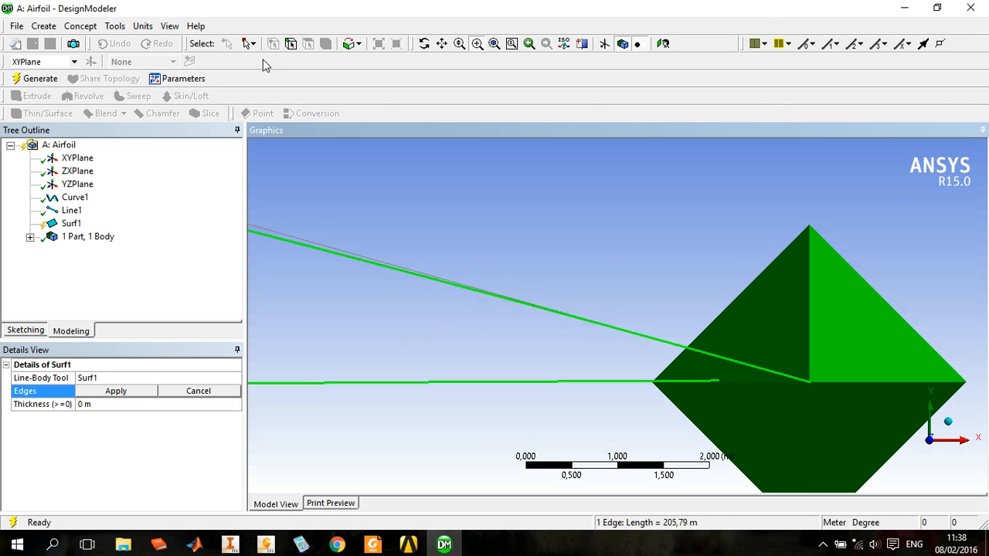
{"action": "left_click", "coordinate": [293, 45]}
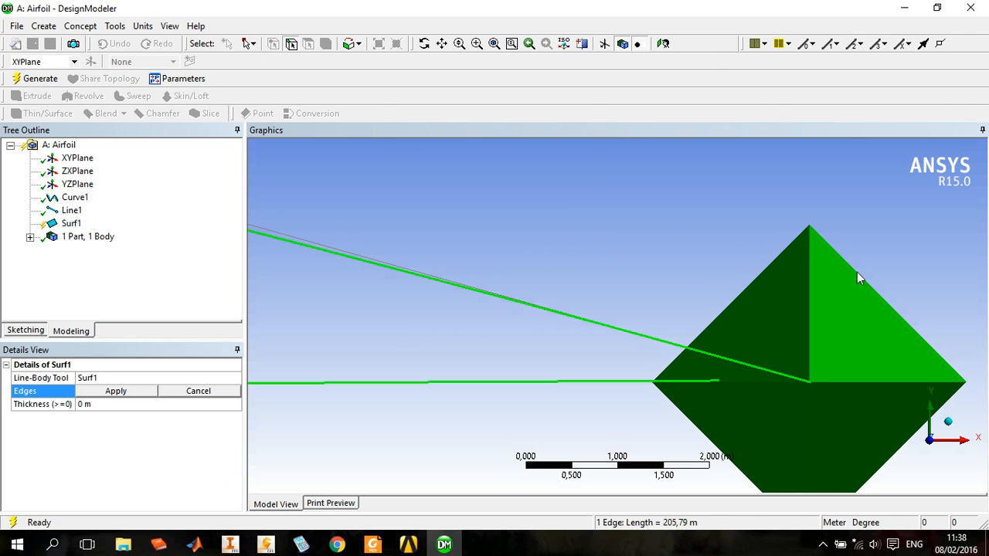
{"action": "left_click", "coordinate": [759, 383], "text": "ctrl"}
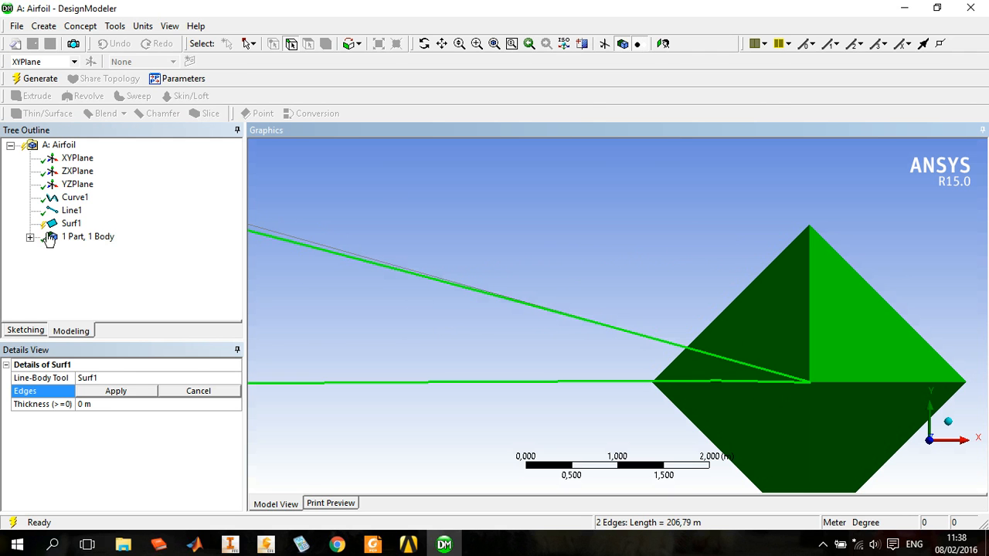
{"action": "left_click", "coordinate": [122, 393]}
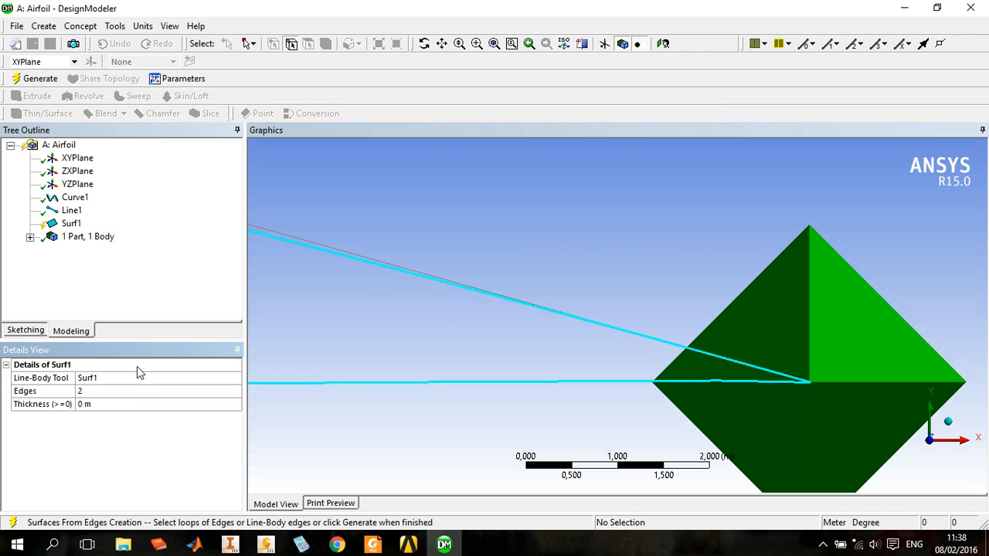
{"action": "scroll", "coordinate": [483, 318], "scroll_direction": "up", "scroll_amount": 1}
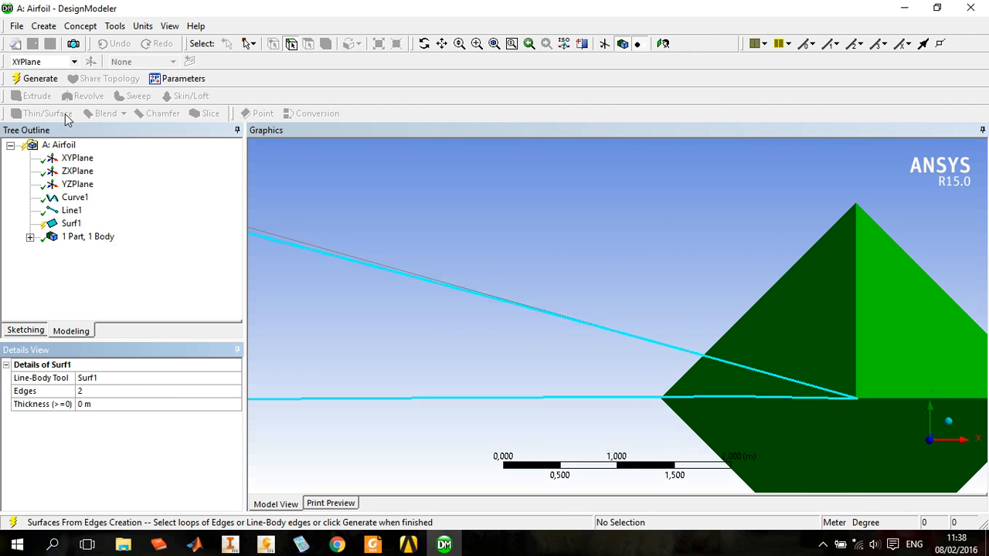
{"action": "right_click", "coordinate": [59, 223]}
{"action": "left_click", "coordinate": [85, 243]}
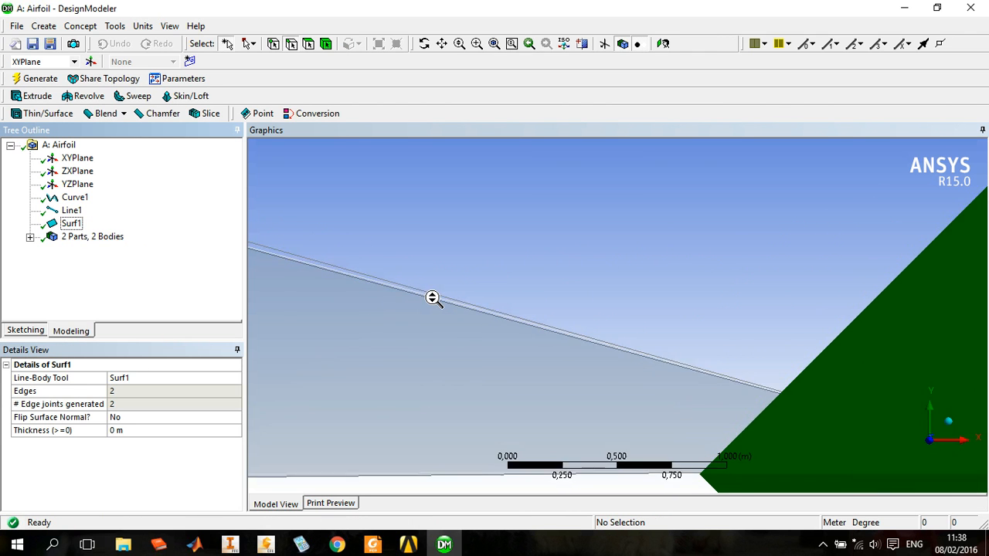
Sketch a rectangle on the XYPlane that encloses the whole airfoil with a margin on every side.
{"action": "scroll", "coordinate": [432, 310], "scroll_direction": "down", "scroll_amount": 10}
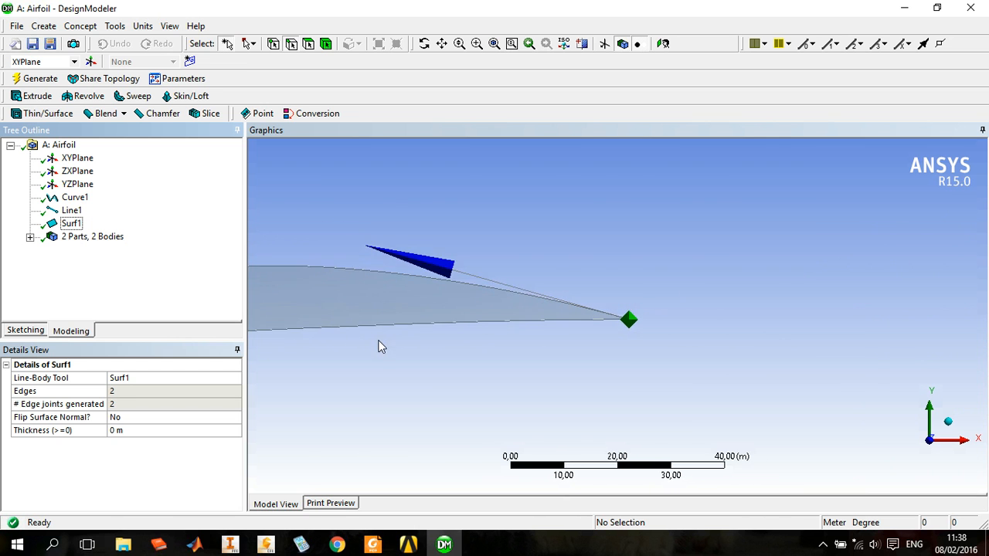
{"action": "scroll", "coordinate": [377, 321], "scroll_direction": "down", "scroll_amount": 1}
{"action": "scroll", "coordinate": [371, 298], "scroll_direction": "down", "scroll_amount": 2}
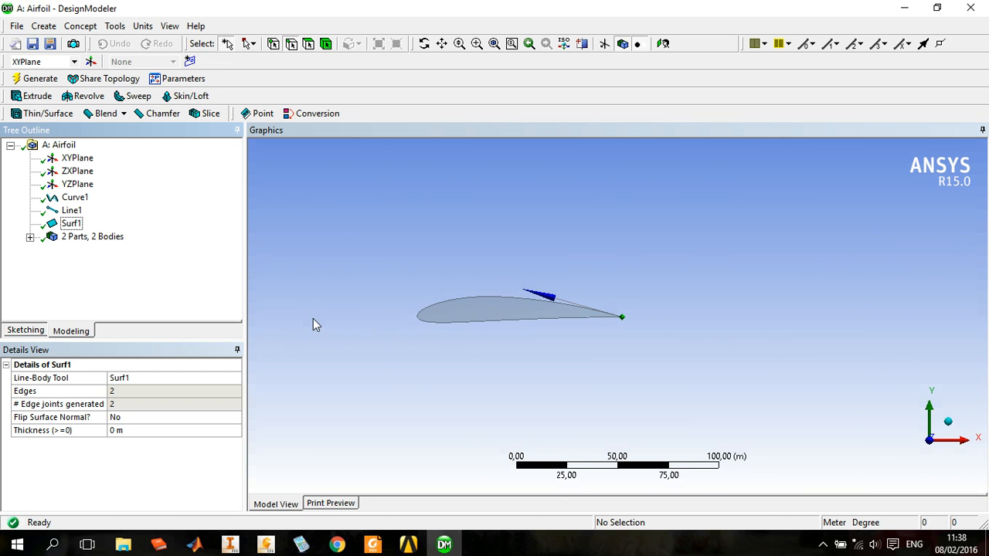
{"action": "scroll", "coordinate": [296, 305], "scroll_direction": "down", "scroll_amount": 4}
{"action": "scroll", "coordinate": [345, 309], "scroll_direction": "up", "scroll_amount": 2}
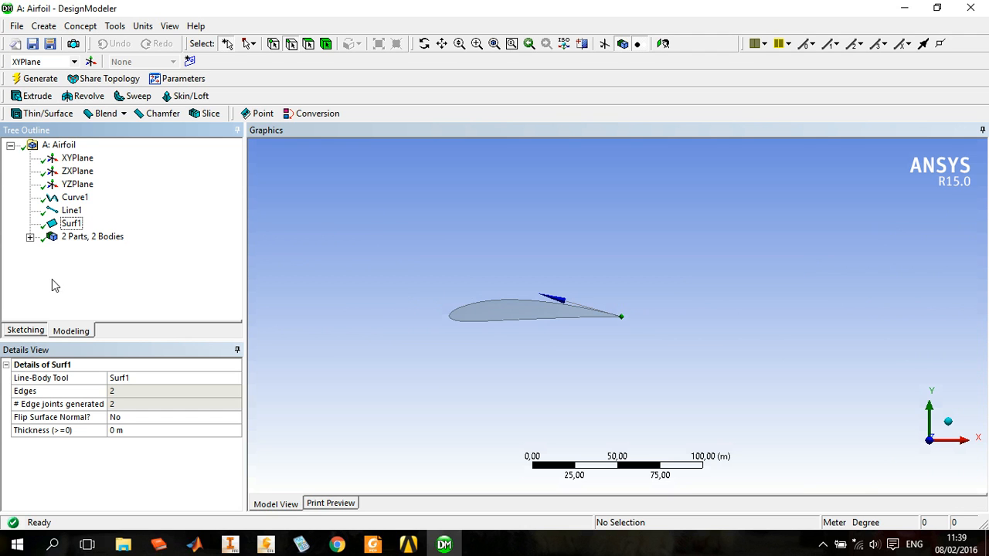
{"action": "left_click", "coordinate": [74, 159]}
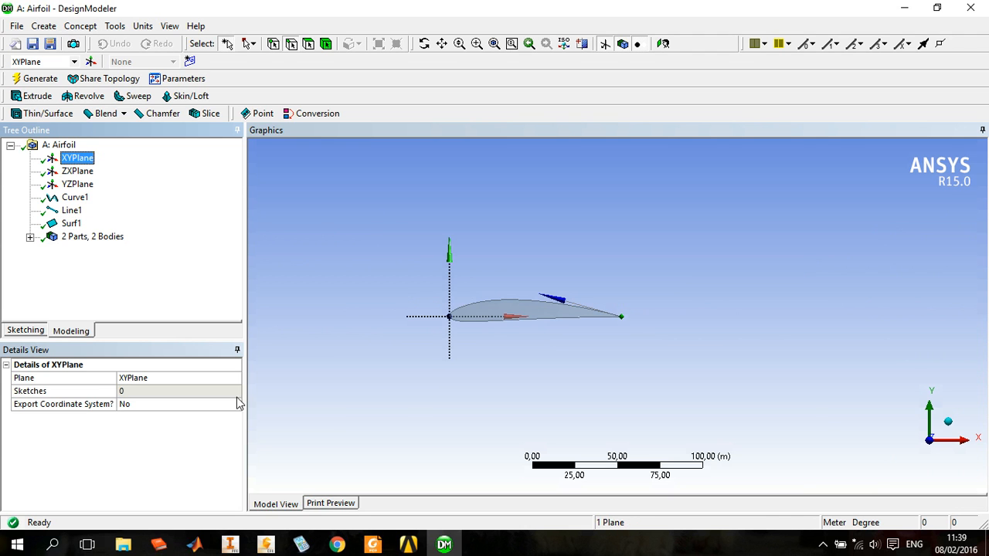
{"action": "left_click", "coordinate": [27, 332]}
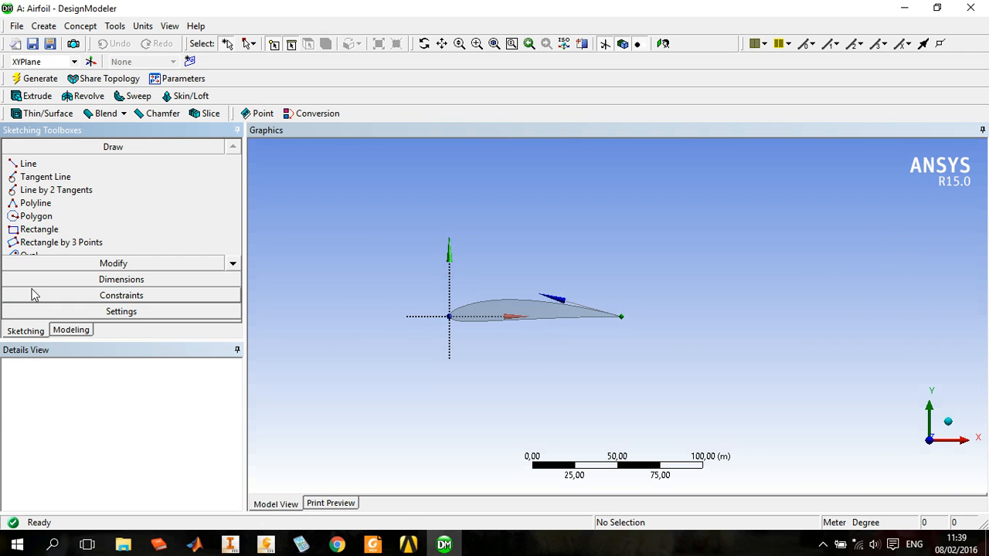
{"action": "left_click", "coordinate": [39, 230]}
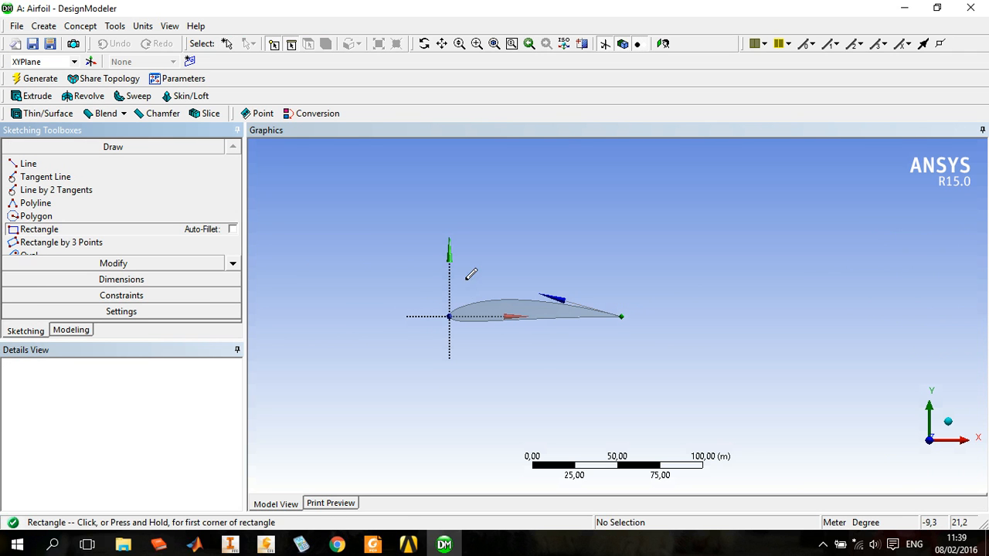
{"action": "left_click", "coordinate": [418, 255]}
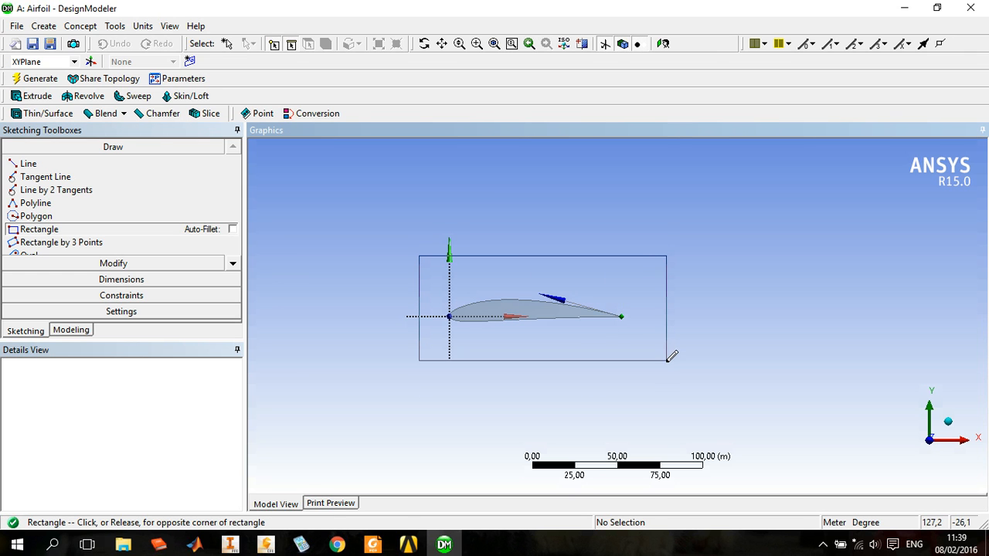
{"action": "left_click", "coordinate": [667, 366]}
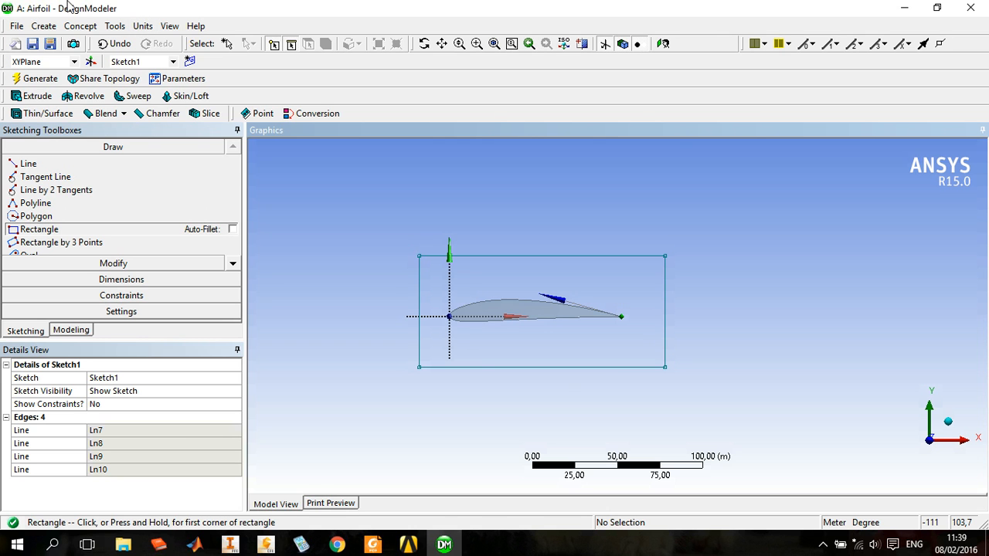
Create a Surfaces From Sketches feature from the four edges of the rectangle around the airfoil and generate it.
{"action": "left_click", "coordinate": [93, 28]}
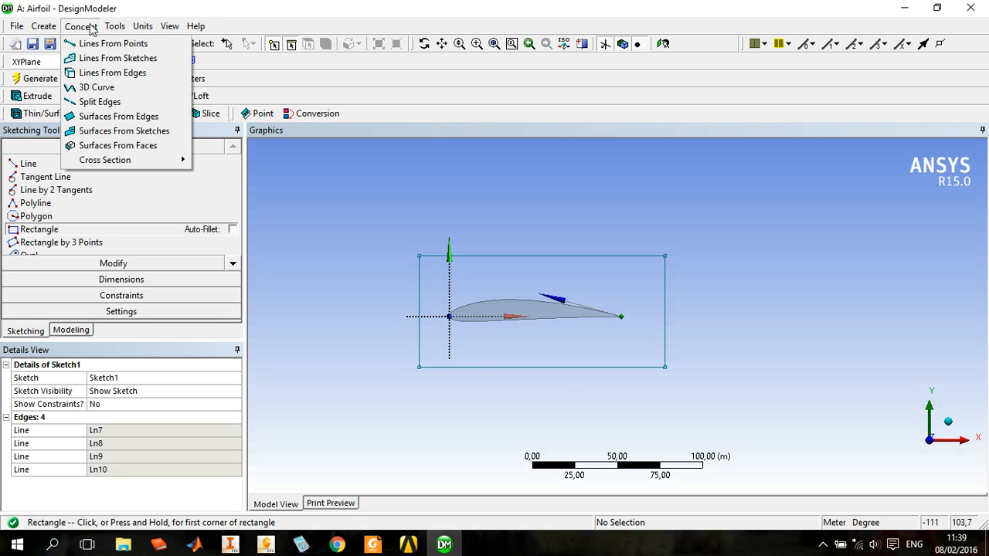
{"action": "left_click", "coordinate": [84, 26]}
{"action": "left_click", "coordinate": [121, 31]}
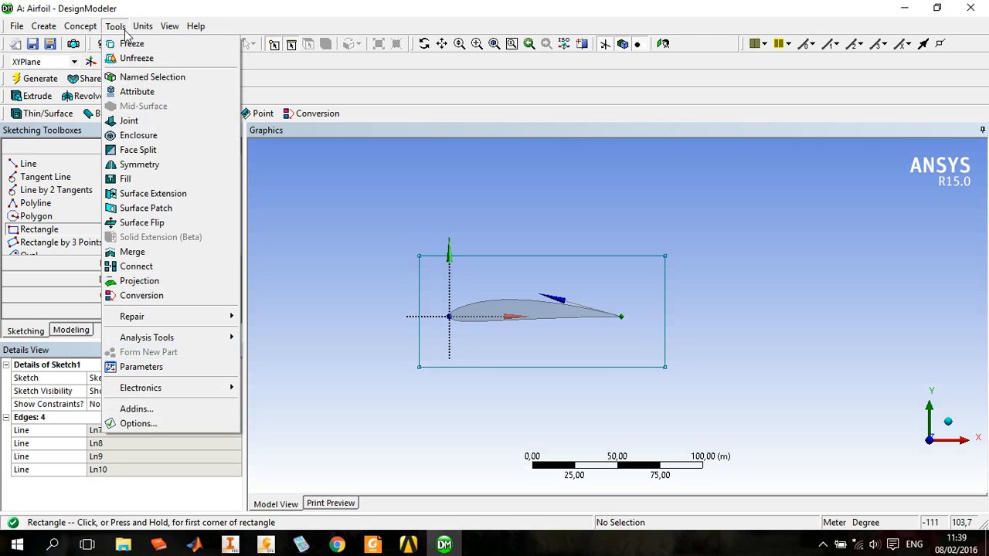
{"action": "left_click", "coordinate": [77, 26]}
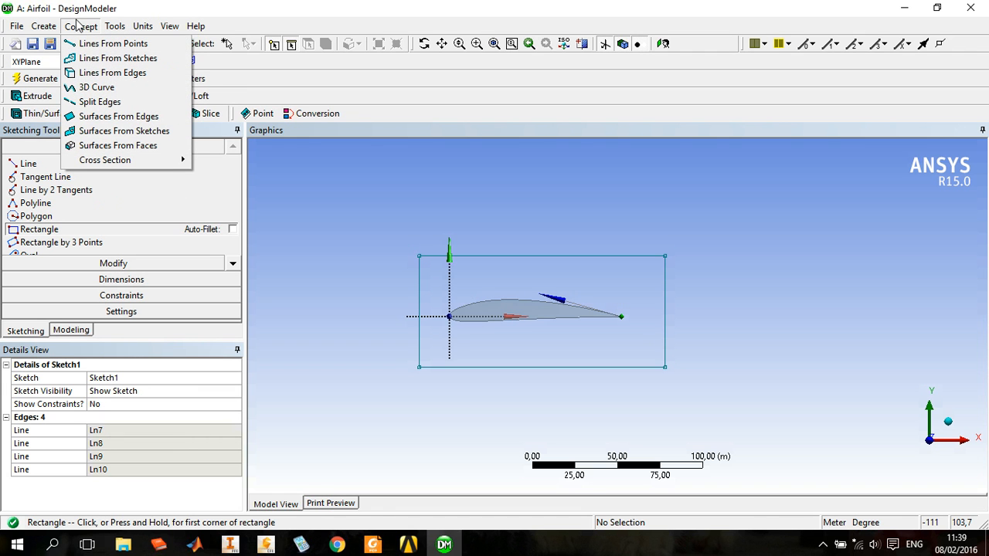
{"action": "left_click", "coordinate": [132, 133]}
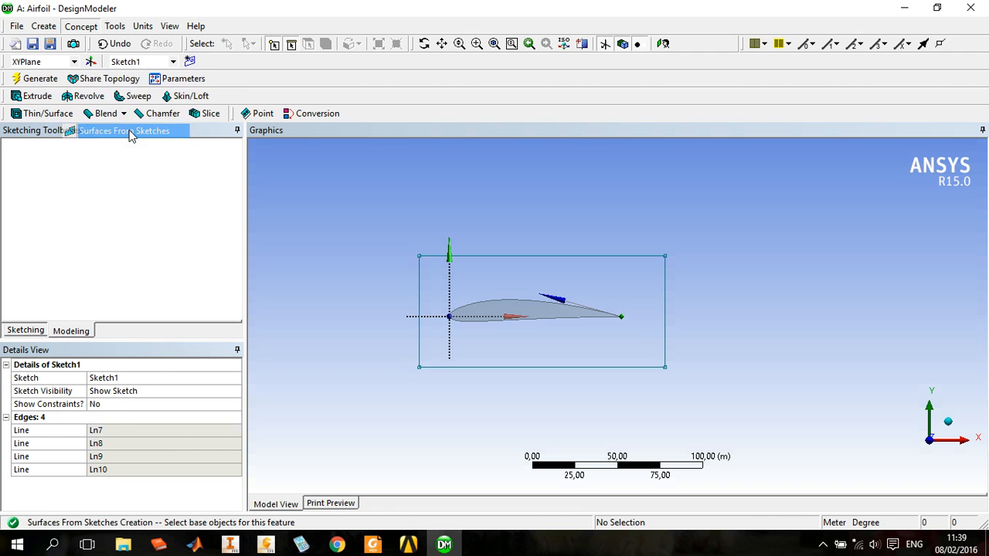
{"action": "left_click", "coordinate": [505, 374]}
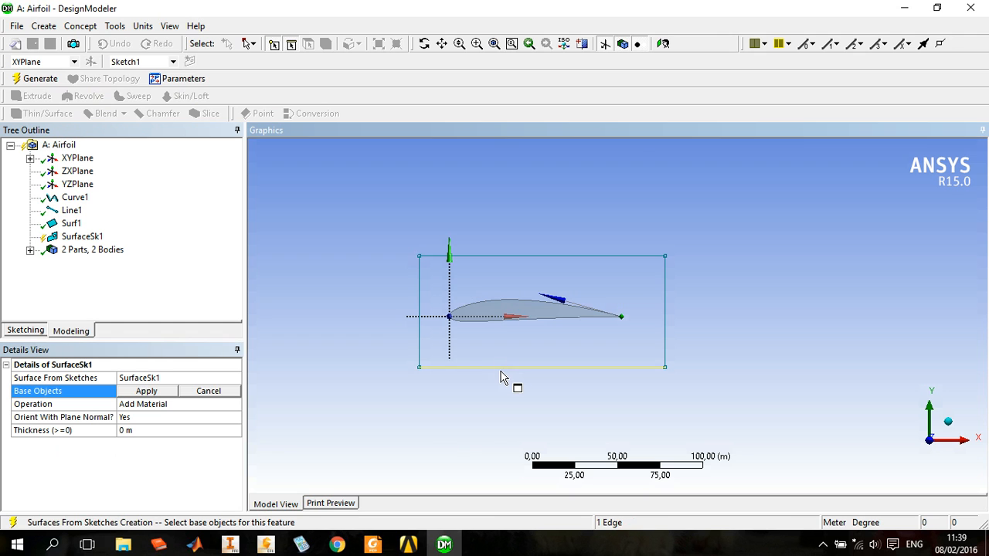
{"action": "left_click", "coordinate": [421, 335], "text": "ctrl"}
{"action": "left_click", "coordinate": [500, 256], "text": "ctrl"}
{"action": "left_click", "coordinate": [665, 292], "text": "ctrl"}
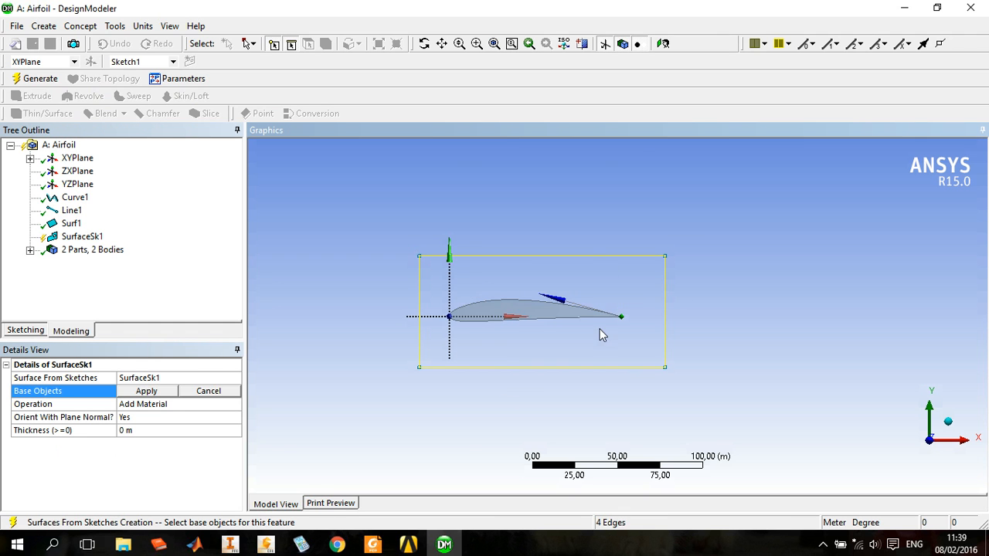
{"action": "left_click", "coordinate": [147, 391]}
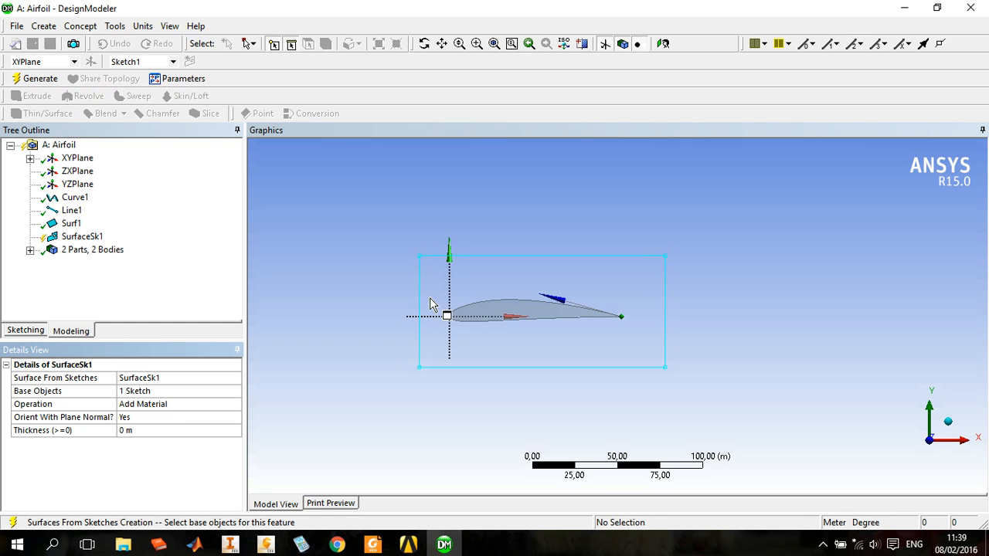
{"action": "right_click", "coordinate": [84, 238]}
{"action": "left_click", "coordinate": [103, 257]}
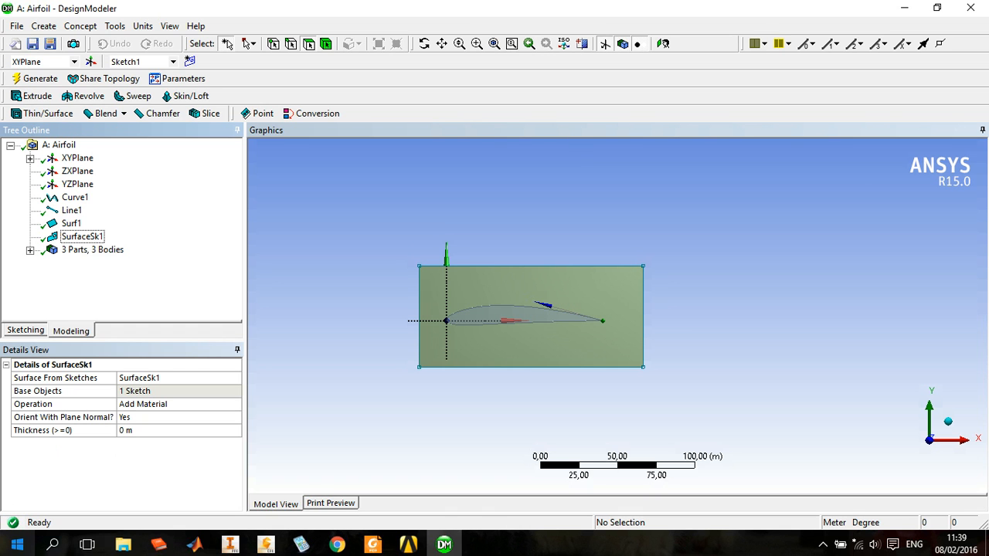
Expand the parts and bodies list and check which geometry the line body and each surface body represent.
{"action": "left_click", "coordinate": [30, 249]}
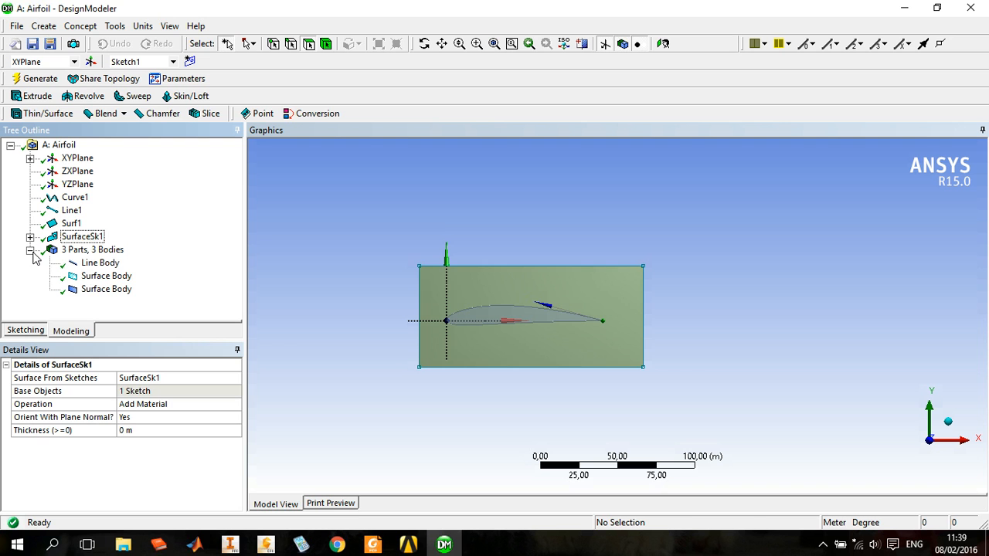
{"action": "left_click", "coordinate": [97, 265]}
{"action": "left_click", "coordinate": [99, 275]}
{"action": "left_click", "coordinate": [101, 288]}
{"action": "left_click", "coordinate": [100, 276]}
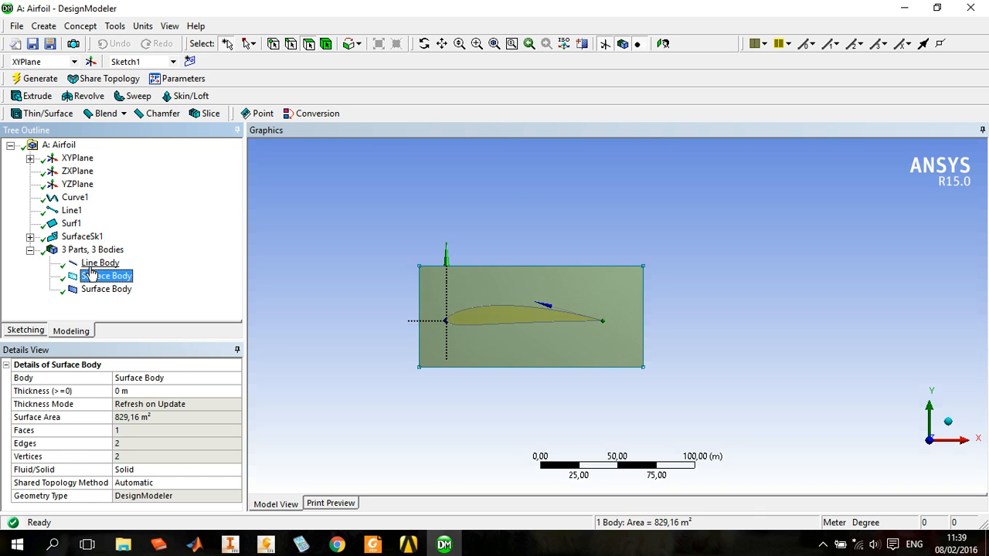
{"action": "left_click", "coordinate": [99, 262]}
Start a Boolean feature and set its operation to Subtract.
{"action": "left_click", "coordinate": [81, 27]}
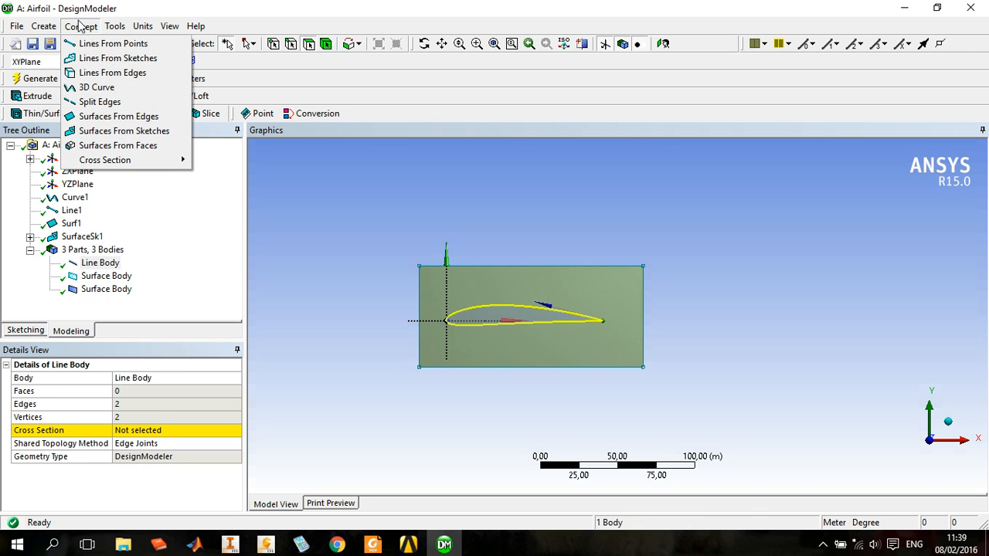
{"action": "mouse_move", "coordinate": [44, 26]}
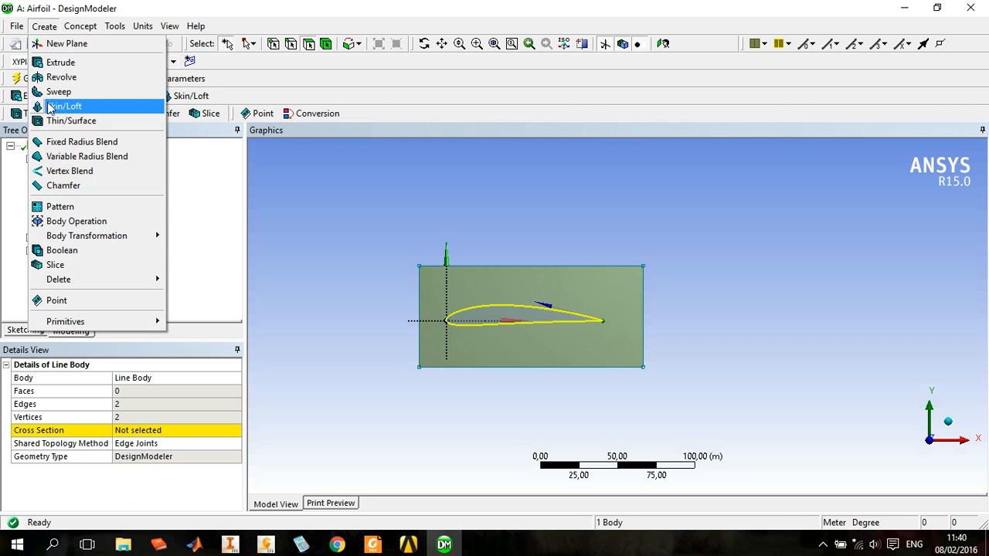
{"action": "left_click", "coordinate": [62, 250]}
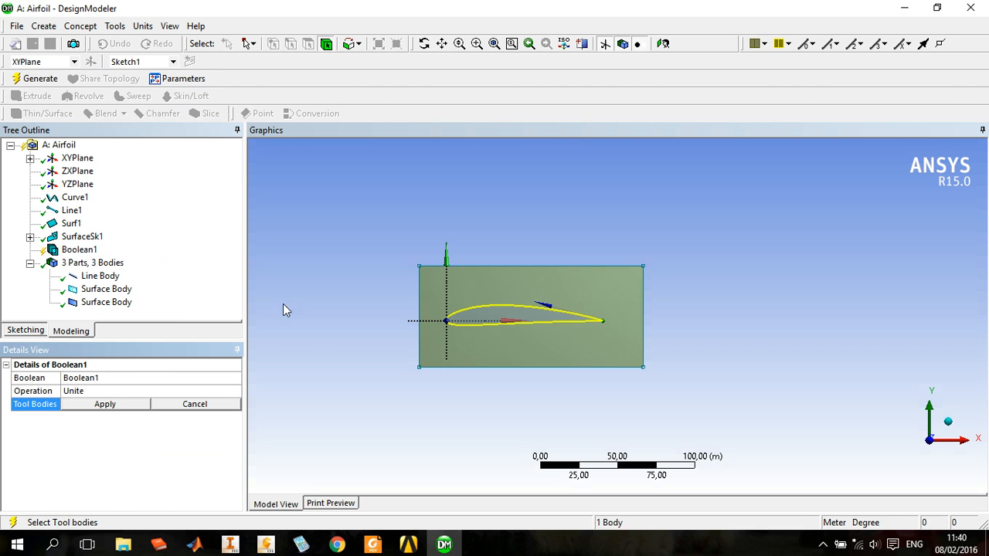
{"action": "left_click", "coordinate": [149, 390]}
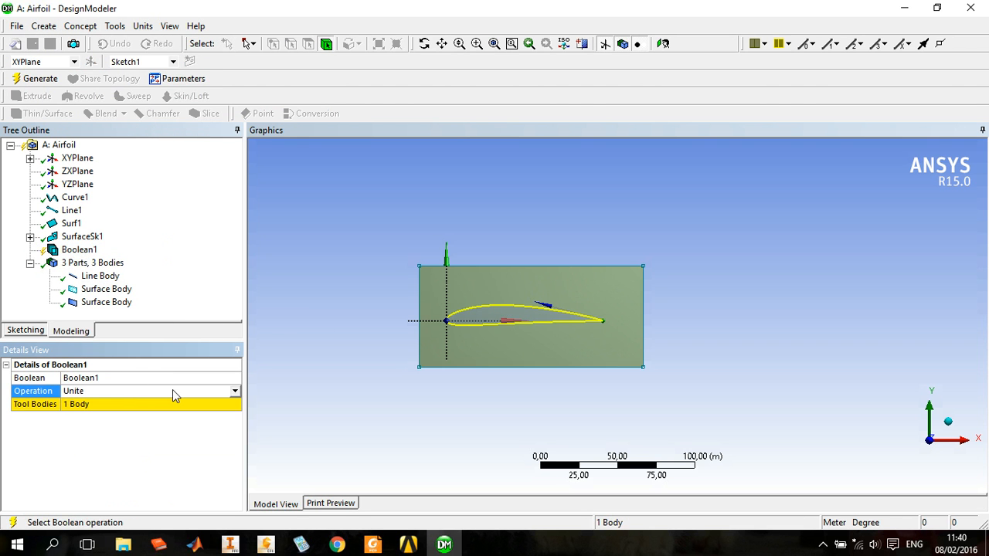
{"action": "left_click", "coordinate": [234, 392]}
{"action": "left_click", "coordinate": [176, 402]}
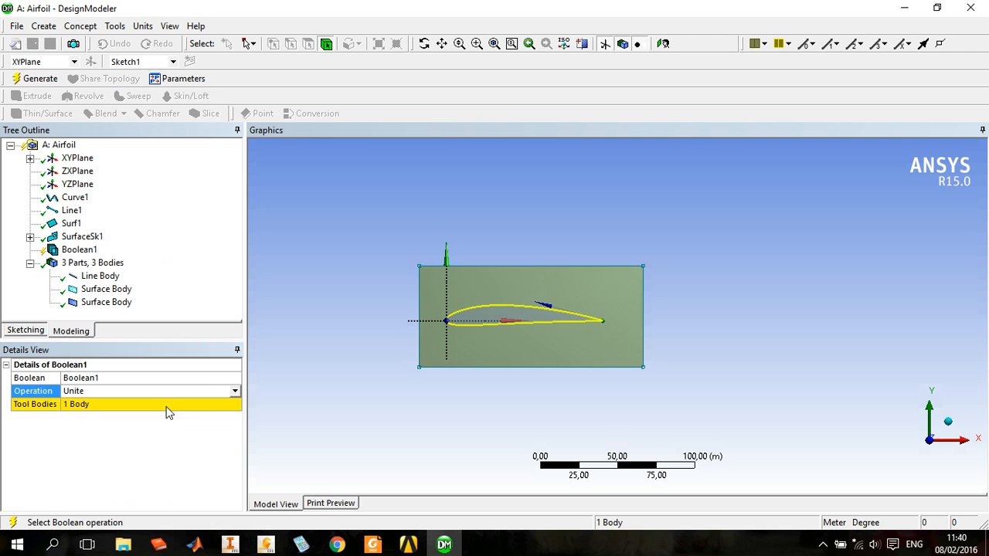
{"action": "left_click", "coordinate": [233, 392]}
{"action": "left_click", "coordinate": [208, 413]}
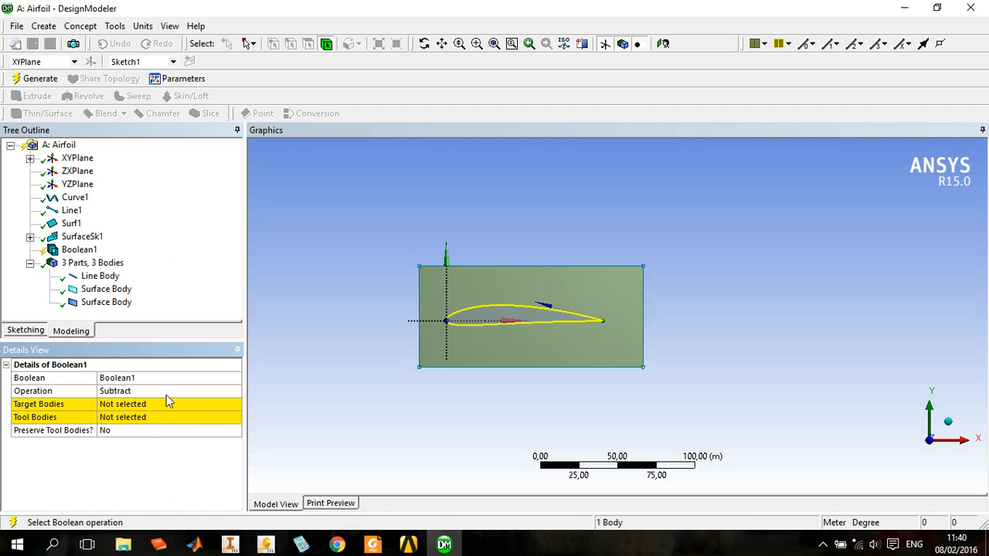
Assign the rectangular surface body as the Boolean's target and the airfoil surface body as its tool.
{"action": "left_click", "coordinate": [154, 406]}
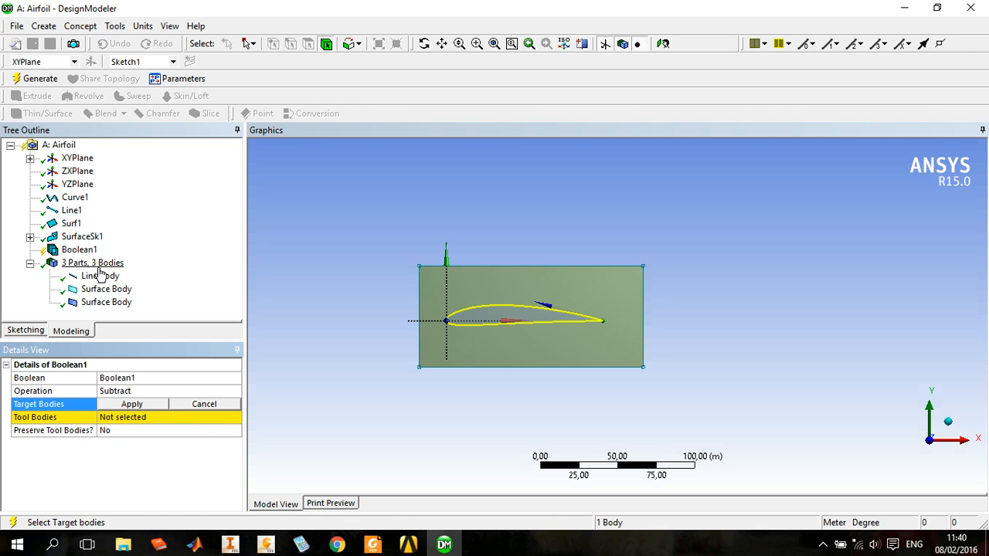
{"action": "left_click", "coordinate": [116, 305]}
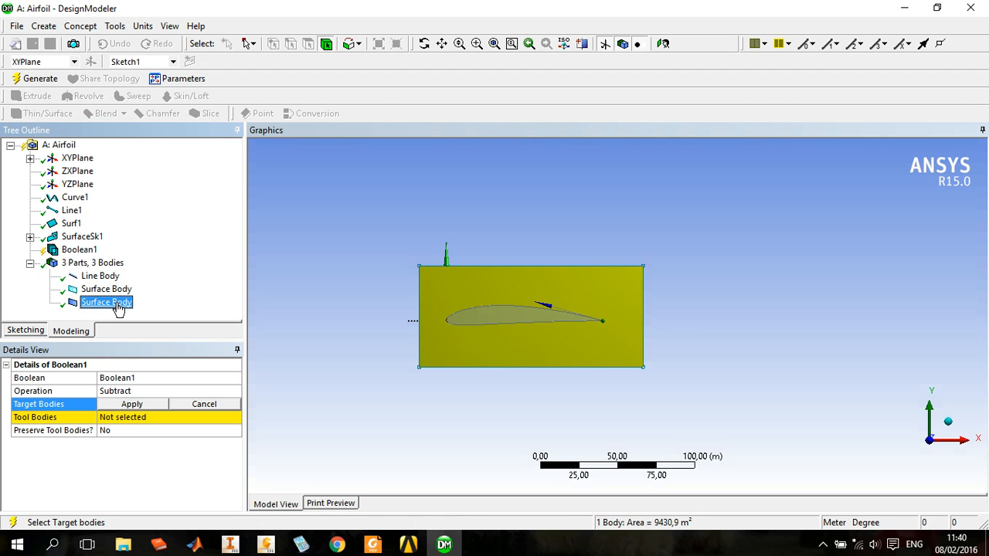
{"action": "left_click", "coordinate": [131, 405]}
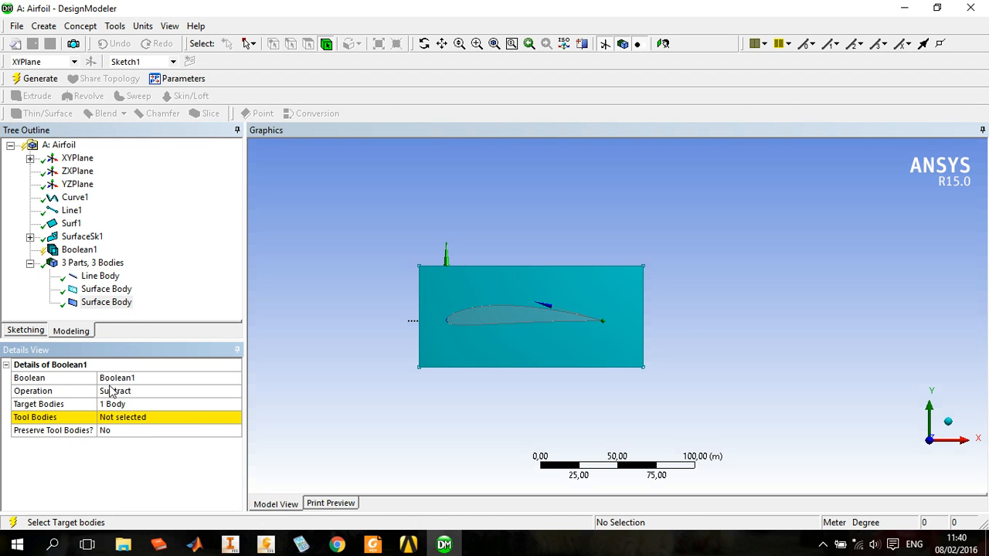
{"action": "left_click", "coordinate": [114, 420]}
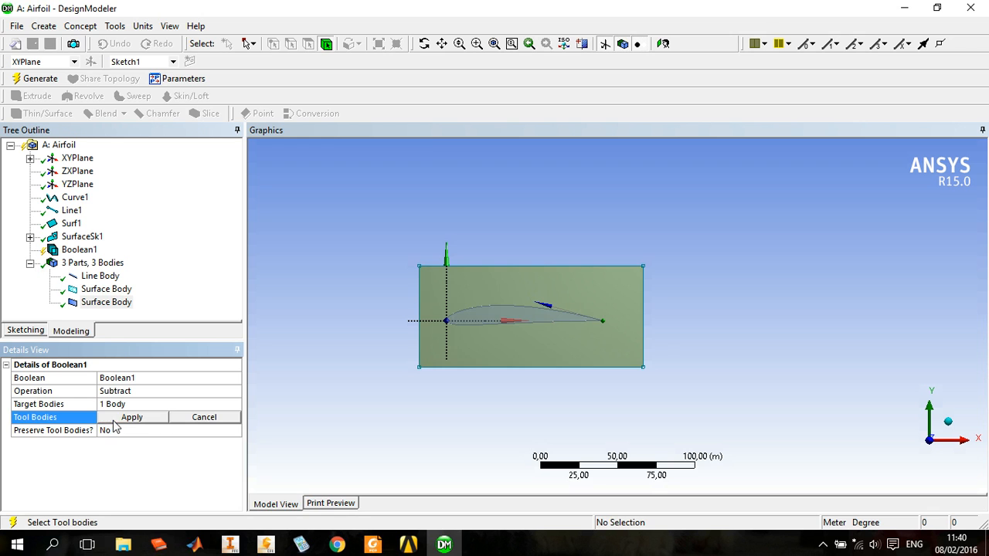
{"action": "left_click", "coordinate": [105, 291]}
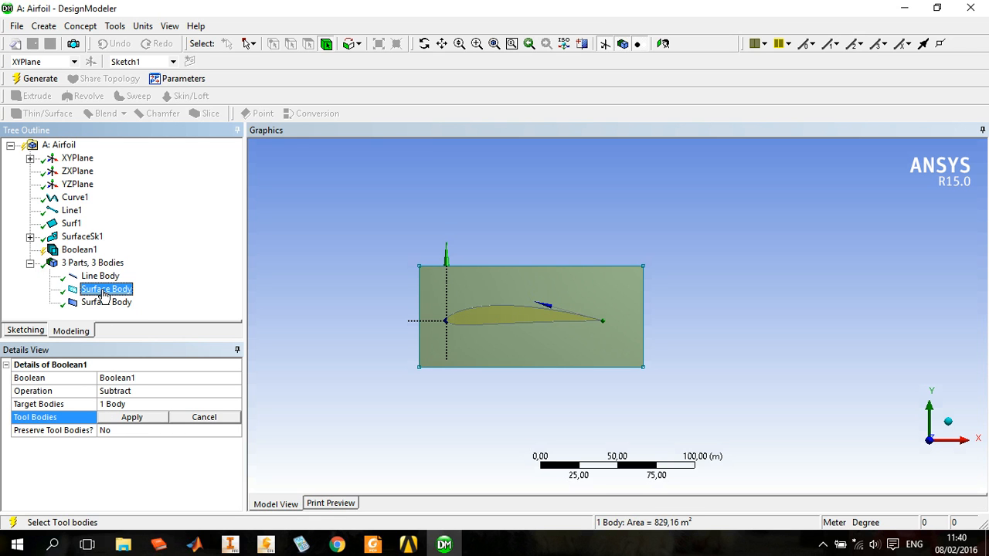
{"action": "left_click", "coordinate": [132, 417]}
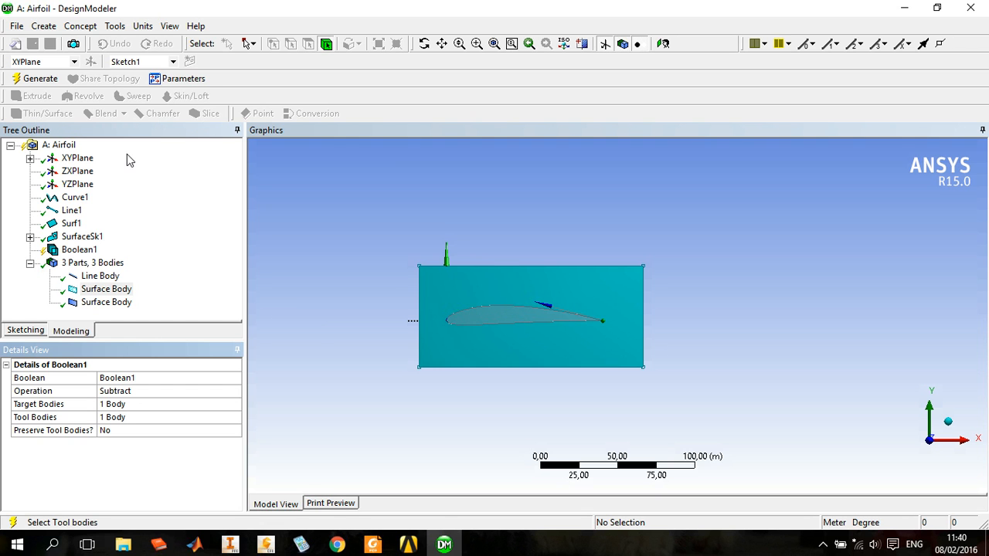
Generate the Boolean feature to cut the airfoil out of the rectangular flow domain.
{"action": "scroll", "coordinate": [379, 285], "scroll_direction": "down", "scroll_amount": 3}
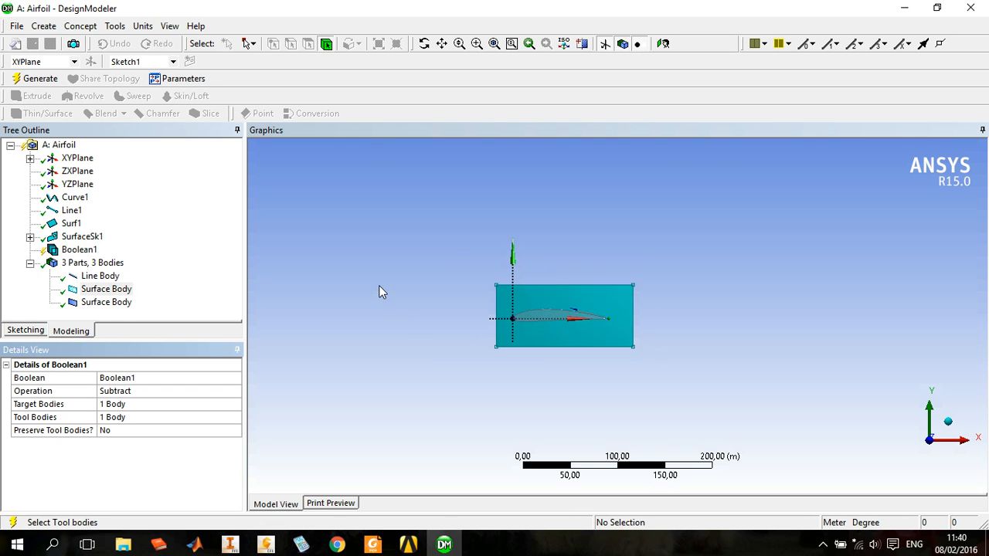
{"action": "right_click", "coordinate": [73, 250]}
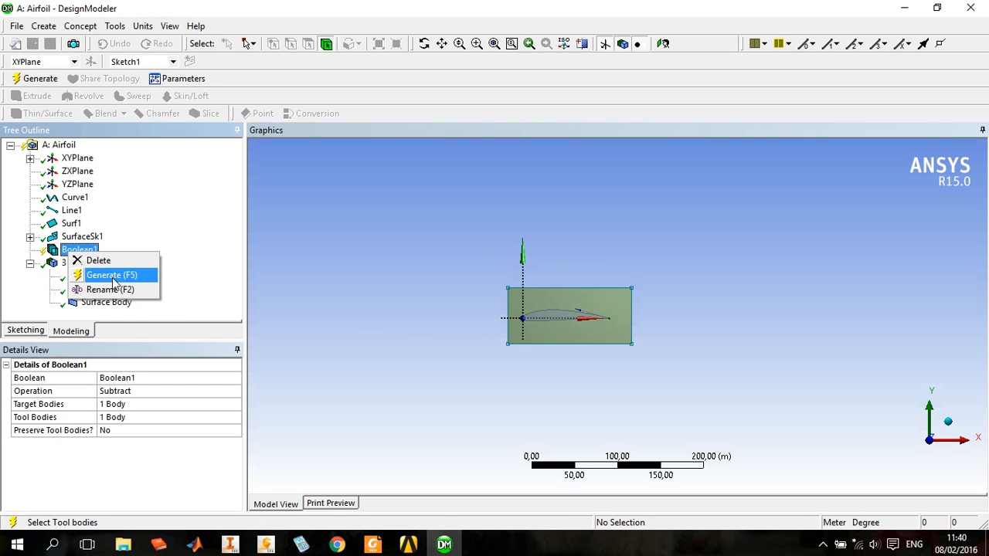
{"action": "left_click", "coordinate": [112, 276]}
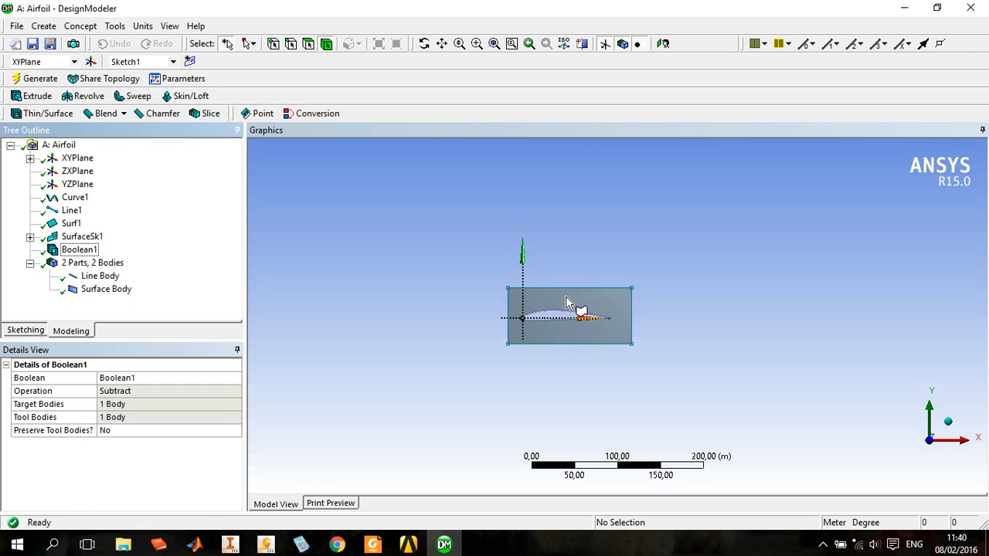
{"action": "scroll", "coordinate": [442, 201], "scroll_direction": "down", "scroll_amount": 1}
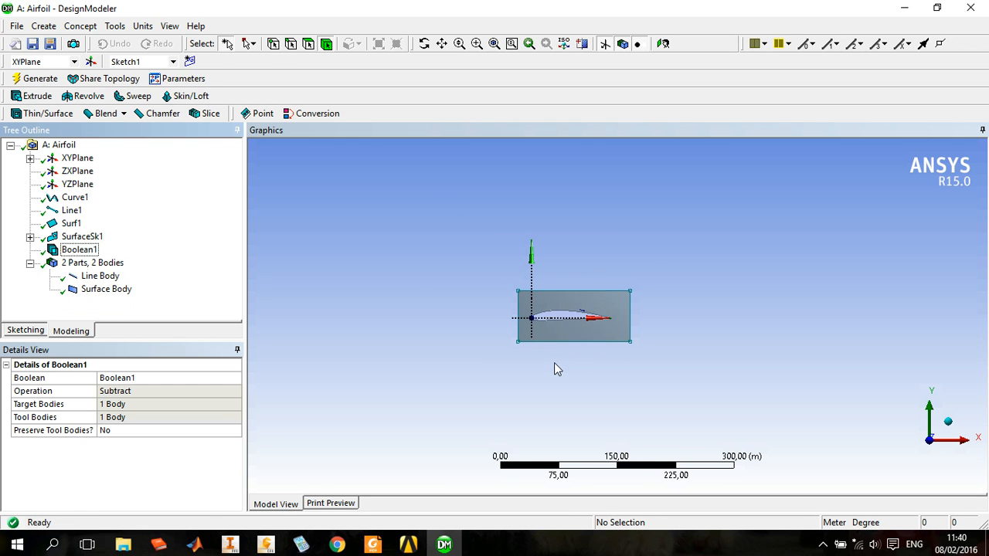
{"action": "scroll", "coordinate": [550, 363], "scroll_direction": "up", "scroll_amount": 2}
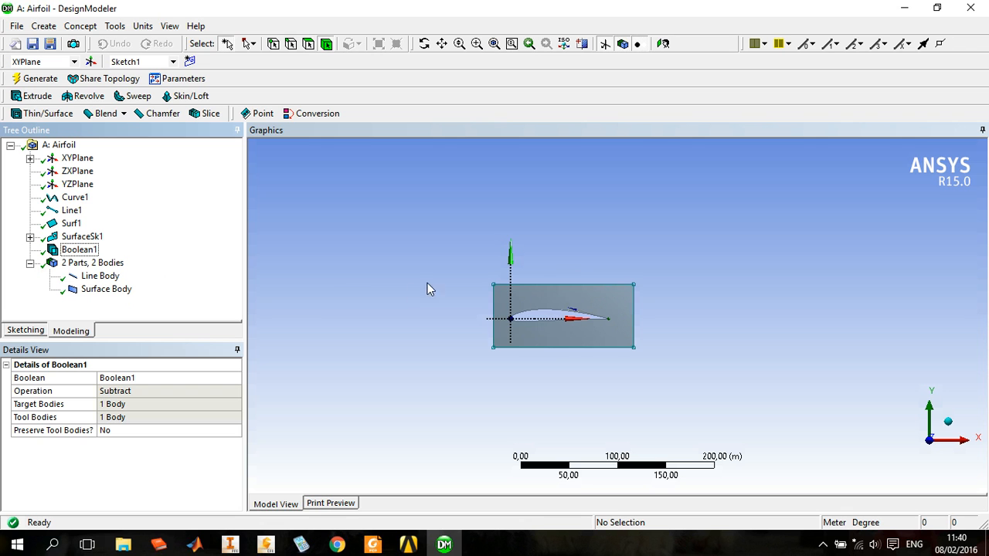
{"action": "scroll", "coordinate": [553, 343], "scroll_direction": "up", "scroll_amount": 2}
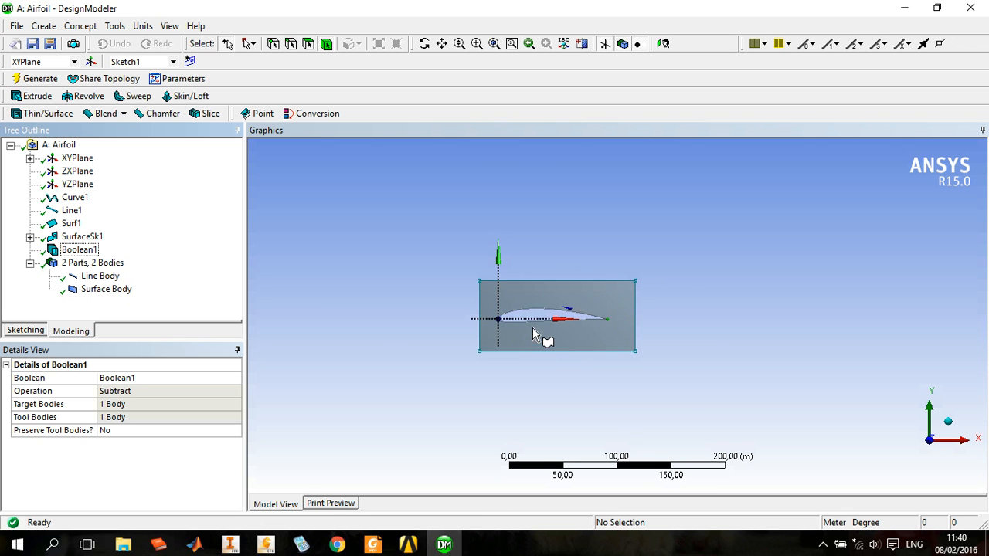
{"action": "scroll", "coordinate": [532, 335], "scroll_direction": "up", "scroll_amount": 2}
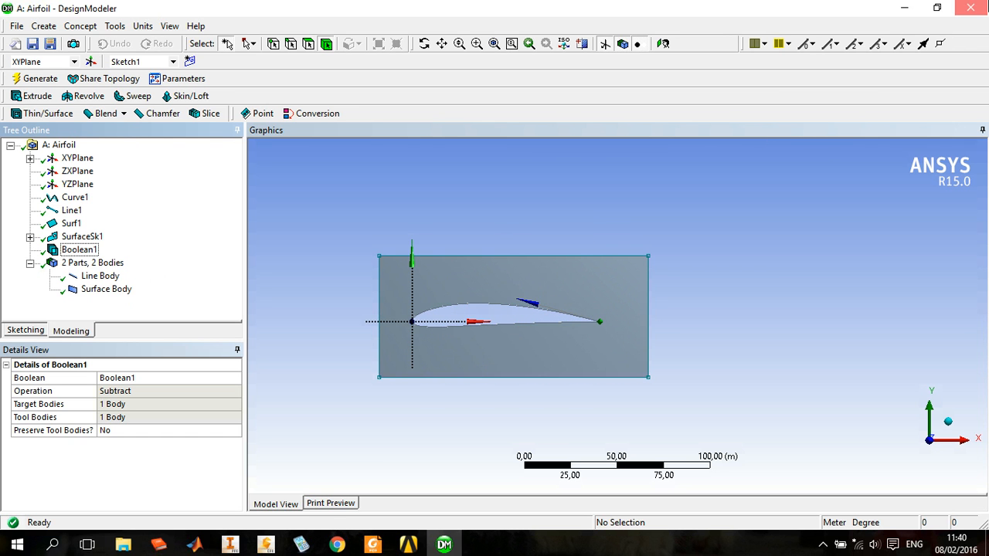
Close DesignModeler and open the Mesh cell of the Airfoil Fluent system from Workbench in the Meshing application.
{"action": "left_click", "coordinate": [958, 9]}
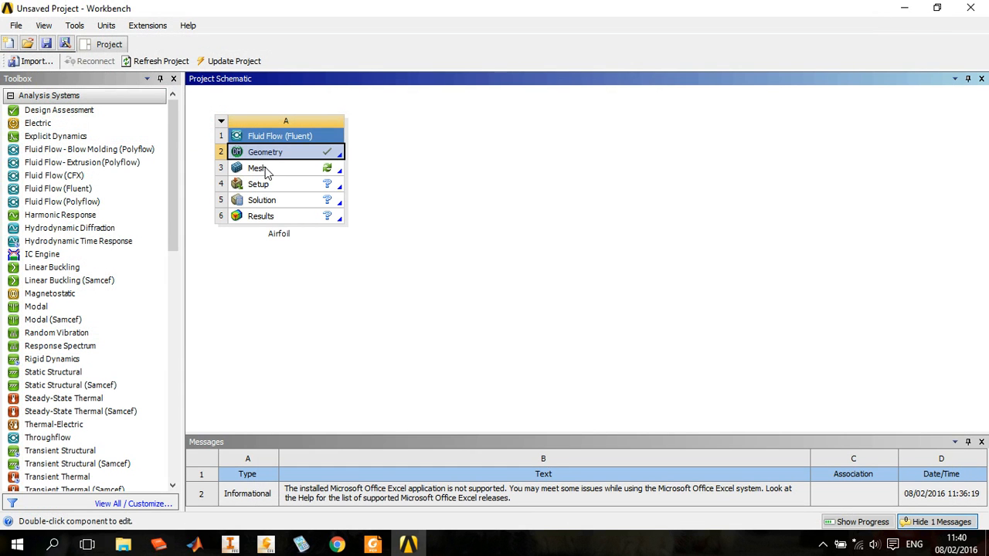
{"action": "left_click", "coordinate": [299, 173]}
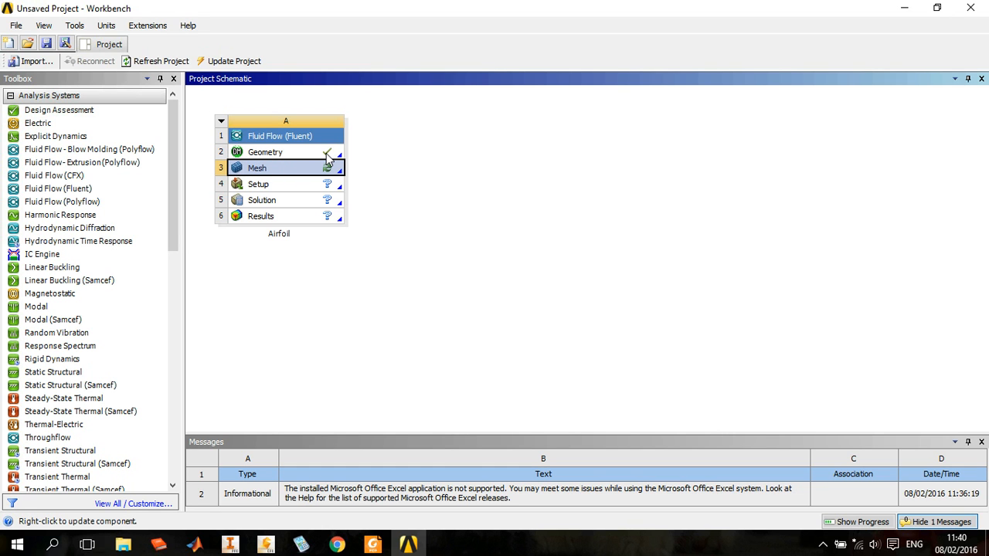
{"action": "double_click", "coordinate": [288, 173]}
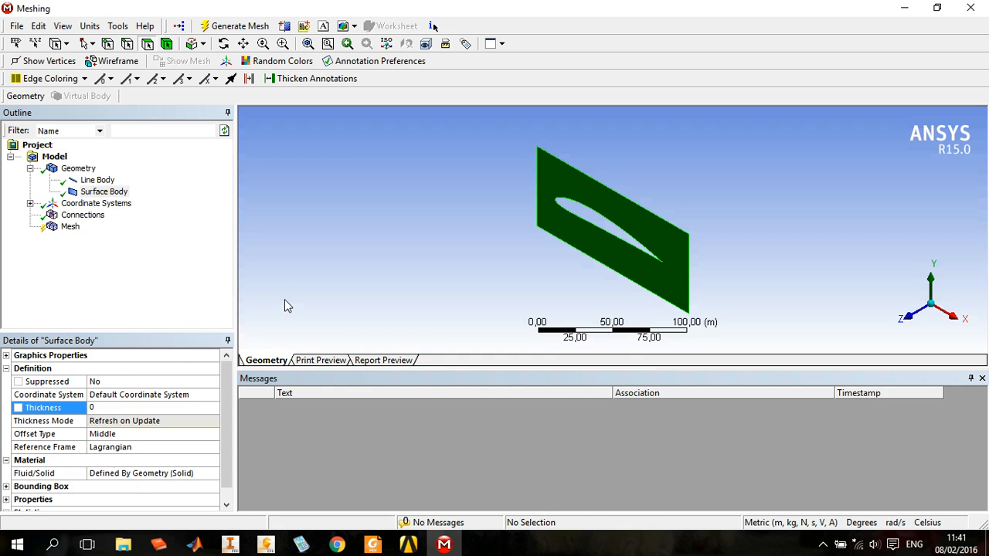
Generate the mesh on the flow domain around the airfoil with the default settings.
{"action": "left_click", "coordinate": [906, 319]}
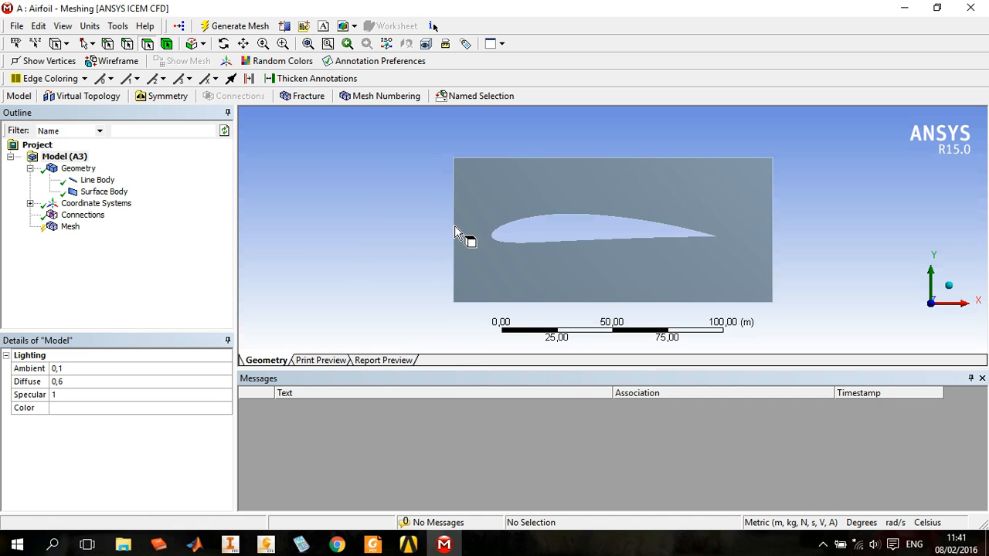
{"action": "left_click", "coordinate": [69, 226]}
{"action": "right_click", "coordinate": [68, 228]}
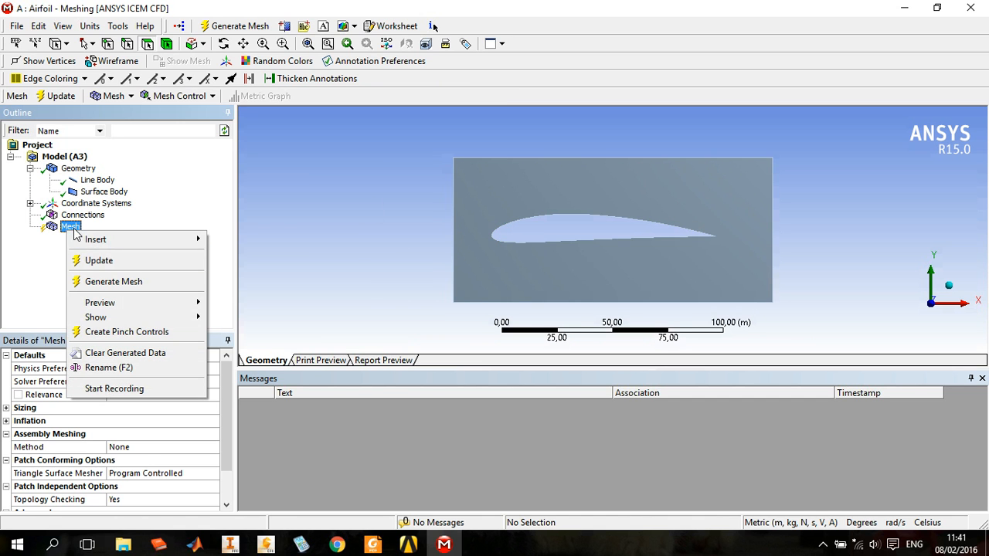
{"action": "left_click", "coordinate": [158, 284]}
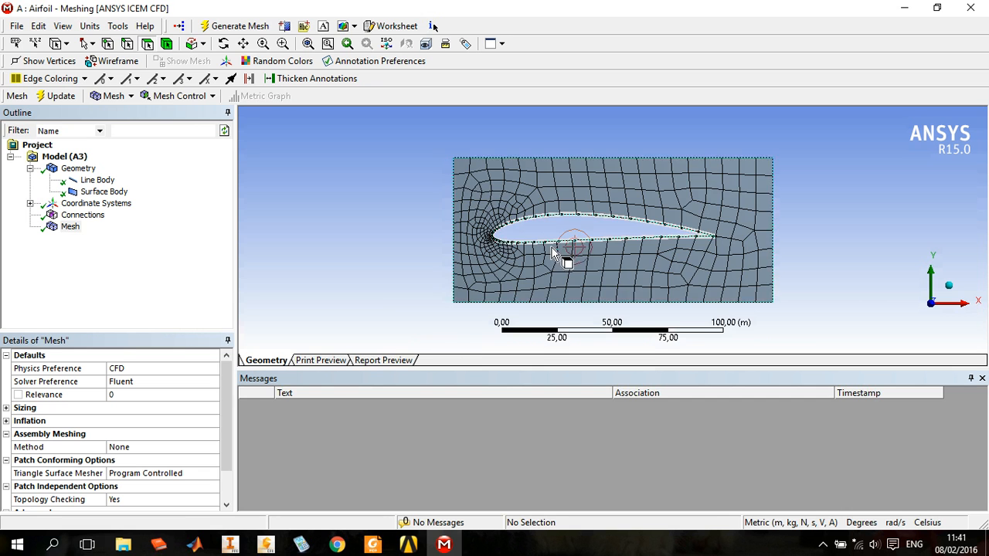
{"action": "scroll", "coordinate": [558, 220], "scroll_direction": "down", "scroll_amount": 1}
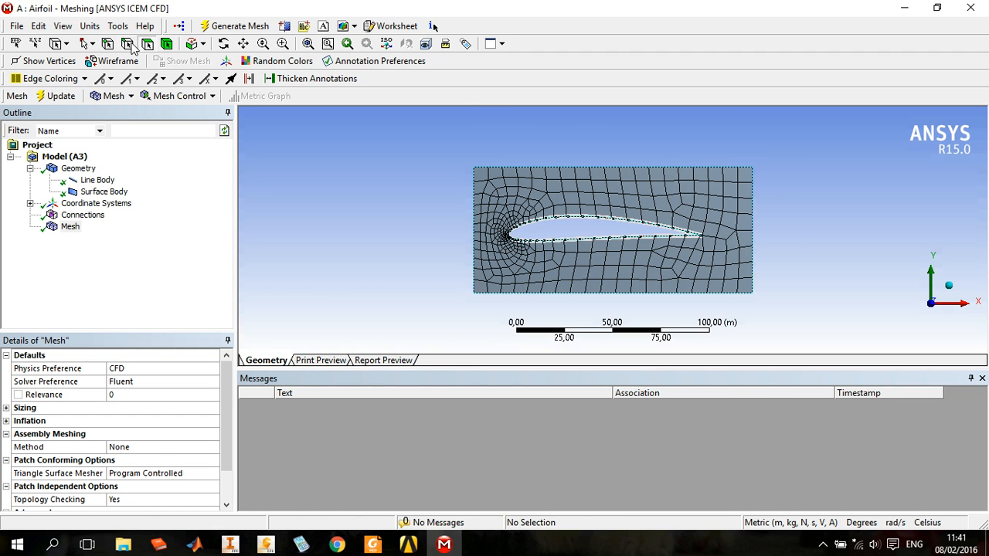
Create a named selection called inlet from the vertical domain edge facing the airfoil's leading edge.
{"action": "left_click", "coordinate": [475, 239]}
{"action": "right_click", "coordinate": [474, 239]}
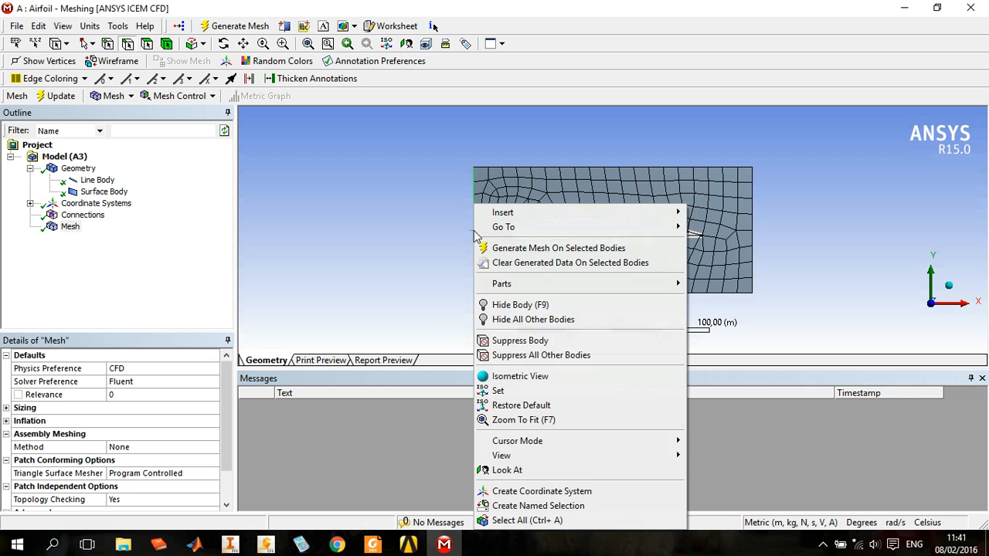
{"action": "left_click", "coordinate": [525, 507]}
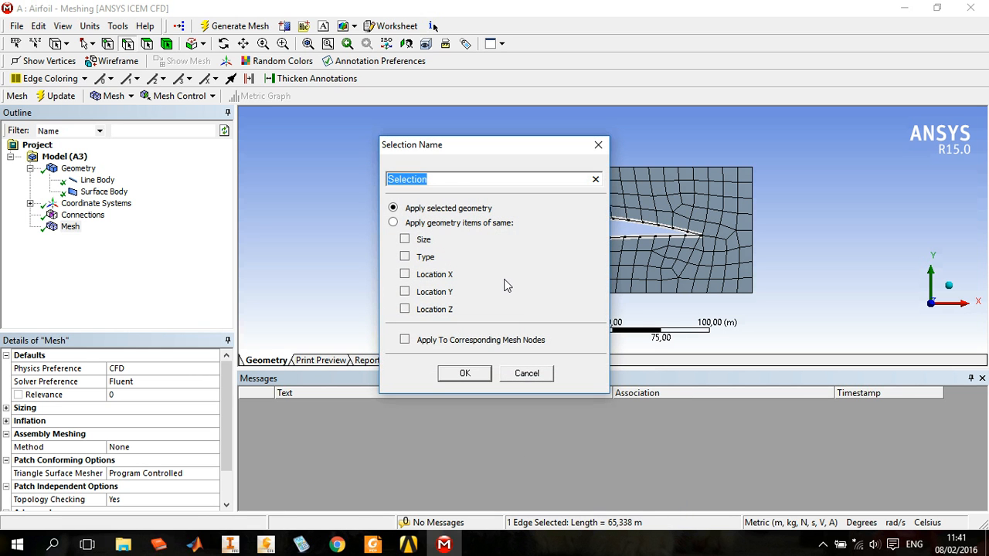
{"action": "type", "text": "inlet"}
{"action": "left_click", "coordinate": [480, 376]}
Create a named selection called outlet from the vertical domain edge behind the airfoil's trailing edge.
{"action": "left_click", "coordinate": [759, 237]}
{"action": "left_click", "coordinate": [753, 232]}
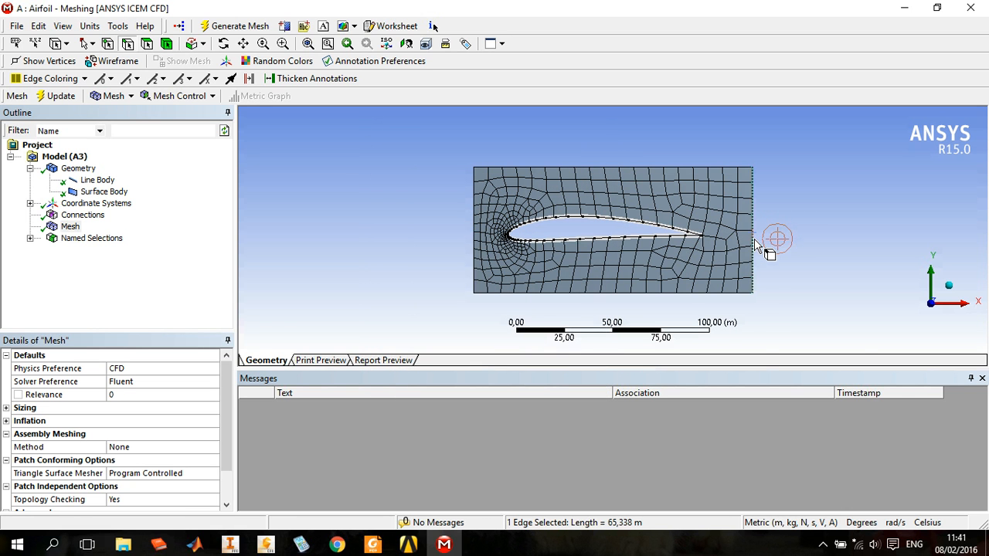
{"action": "right_click", "coordinate": [757, 239]}
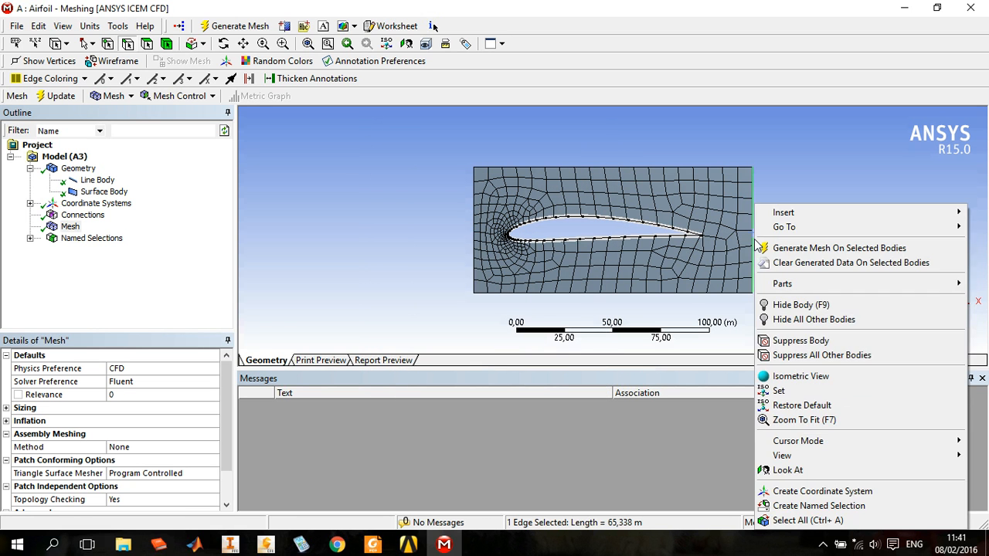
{"action": "left_click", "coordinate": [819, 505]}
{"action": "type", "text": "outlet"}
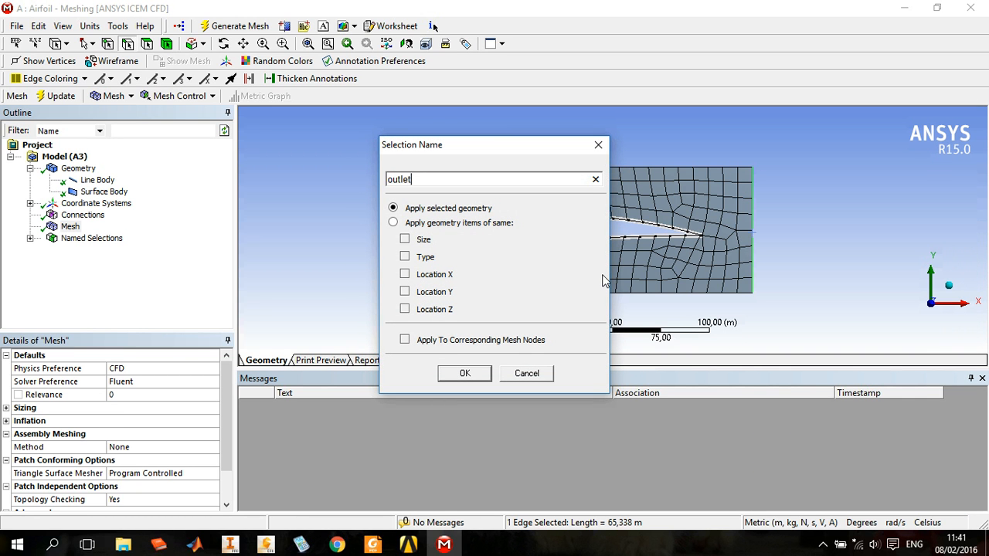
{"action": "left_click", "coordinate": [465, 373]}
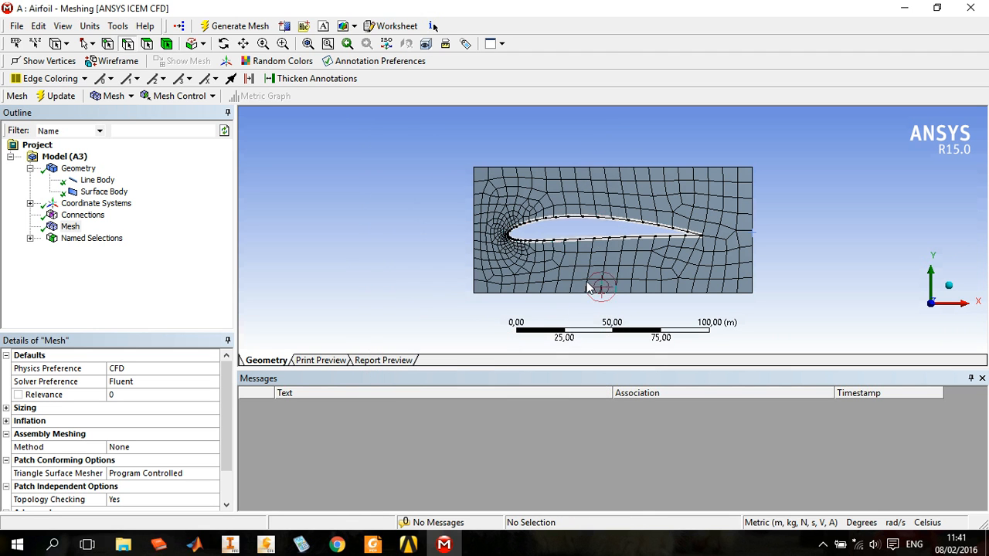
Create a named selection called free from the two horizontal edges of the flow domain above and below the airfoil.
{"action": "left_click", "coordinate": [584, 167]}
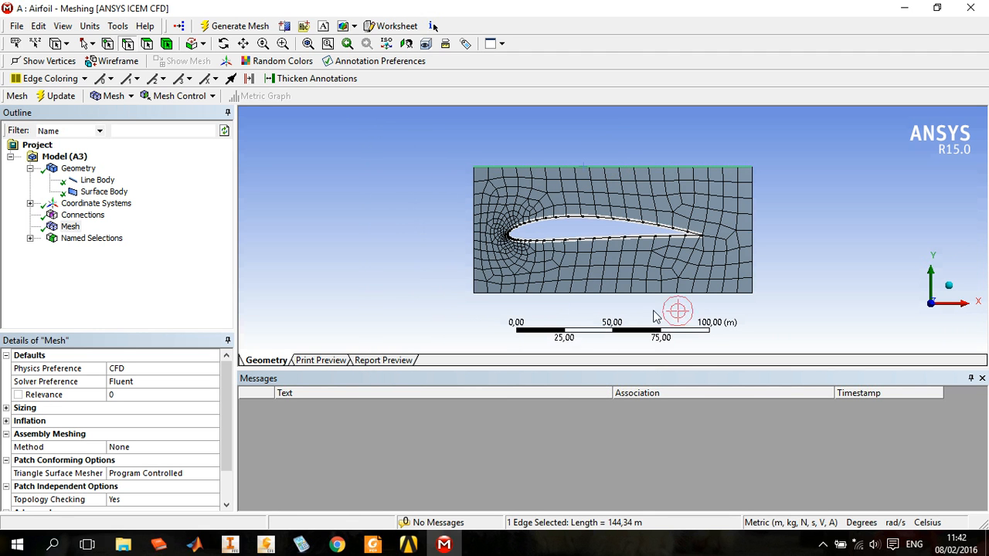
{"action": "left_click", "coordinate": [633, 294], "text": "ctrl"}
{"action": "right_click", "coordinate": [627, 300]}
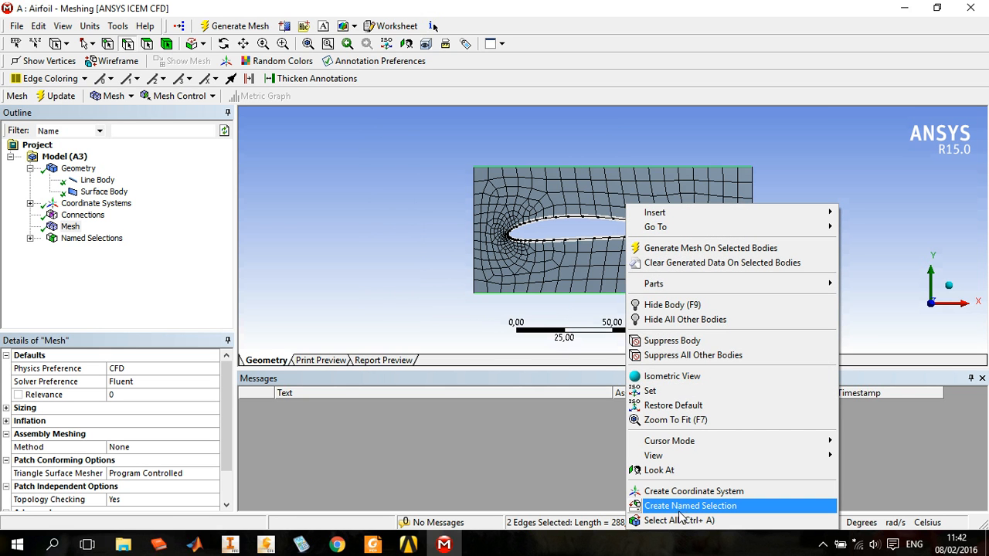
{"action": "left_click", "coordinate": [677, 506]}
{"action": "type", "text": "free"}
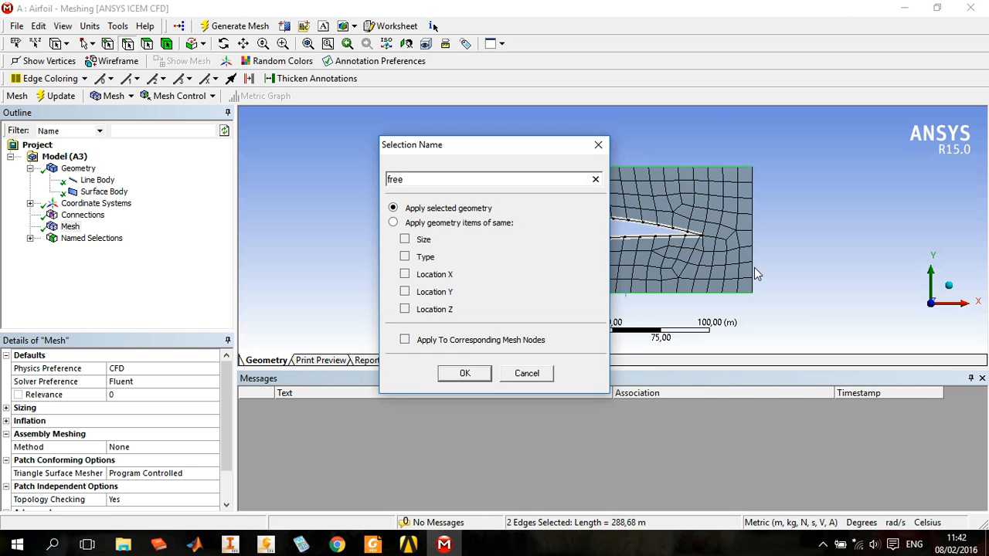
{"action": "left_click", "coordinate": [464, 373]}
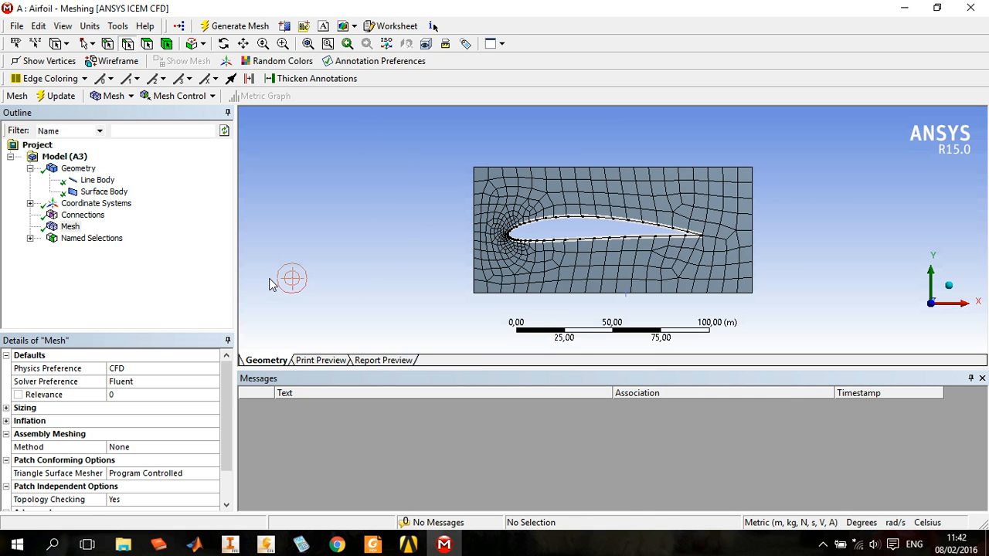
Close the Meshing application and update the Mesh cell of the Airfoil system in Workbench.
{"action": "left_click", "coordinate": [970, 8]}
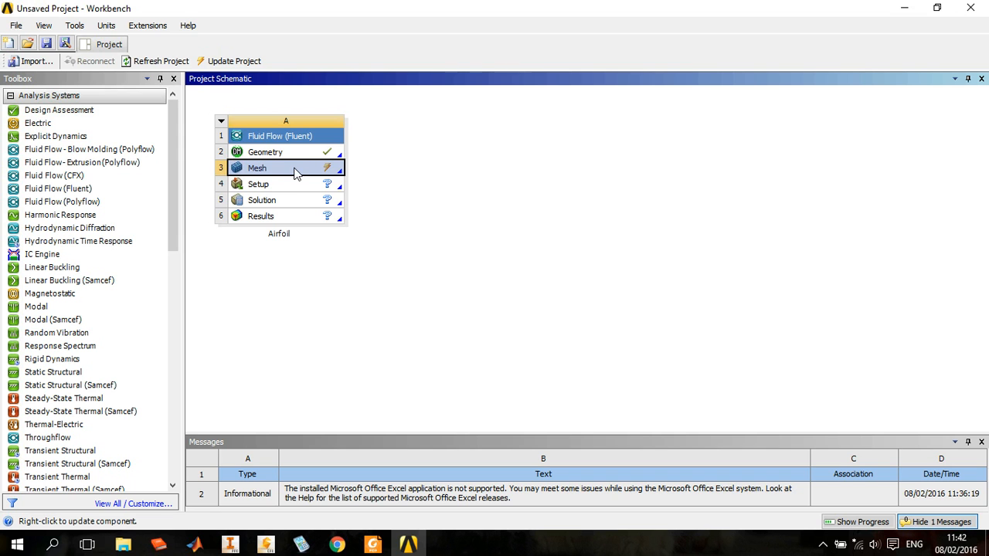
{"action": "right_click", "coordinate": [294, 173]}
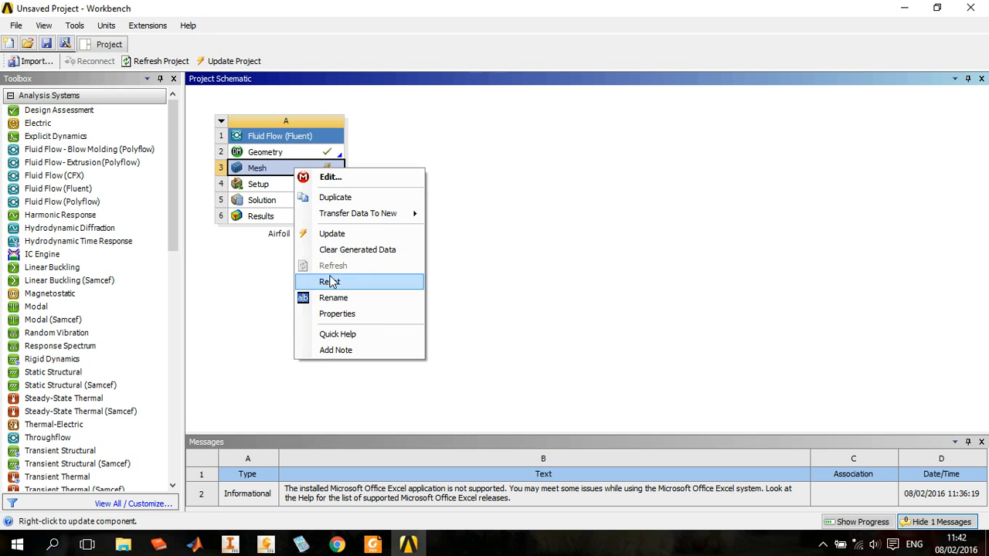
{"action": "left_click", "coordinate": [347, 235]}
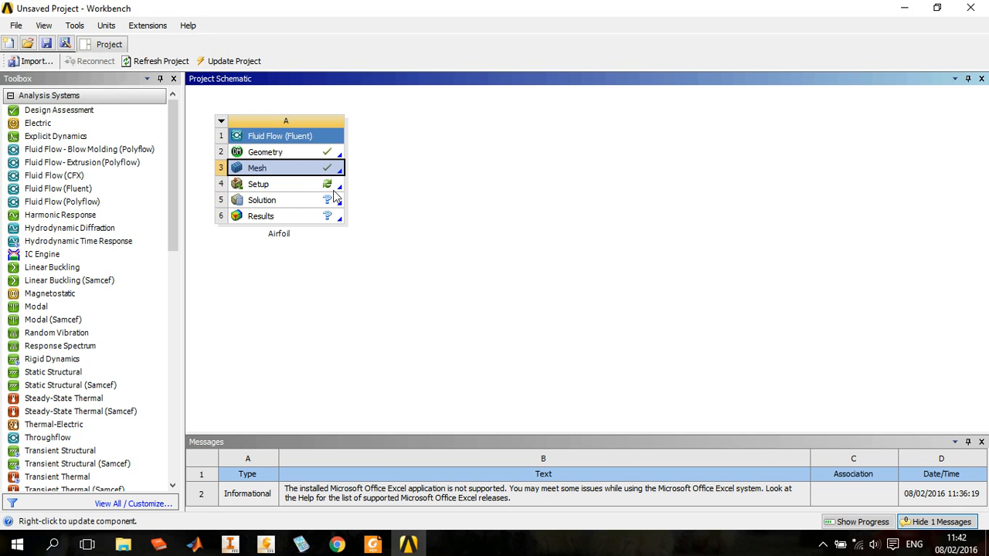
Open the Setup cell in Fluent with double precision and serial processing, and maximize the Fluent window.
{"action": "double_click", "coordinate": [308, 184]}
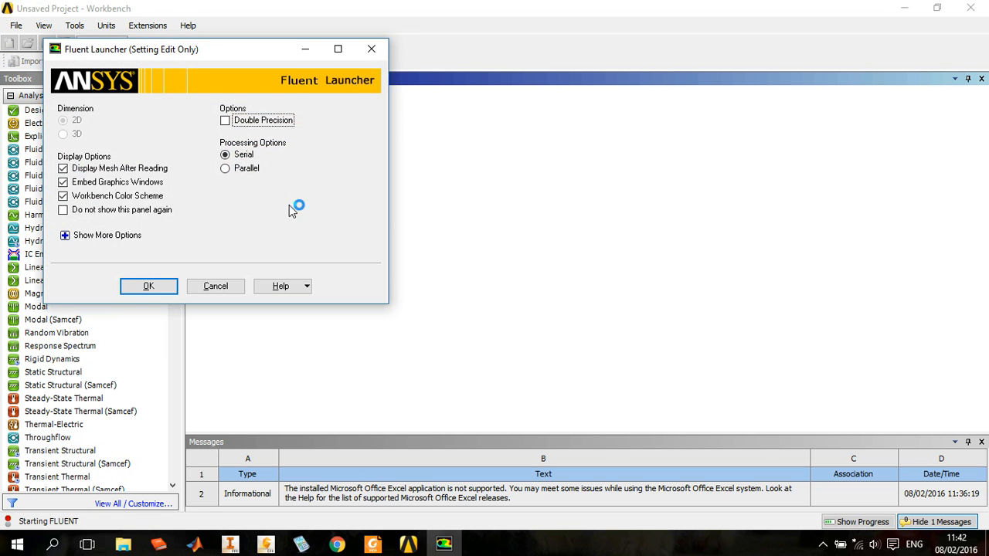
{"action": "left_click", "coordinate": [232, 122]}
{"action": "left_click", "coordinate": [163, 289]}
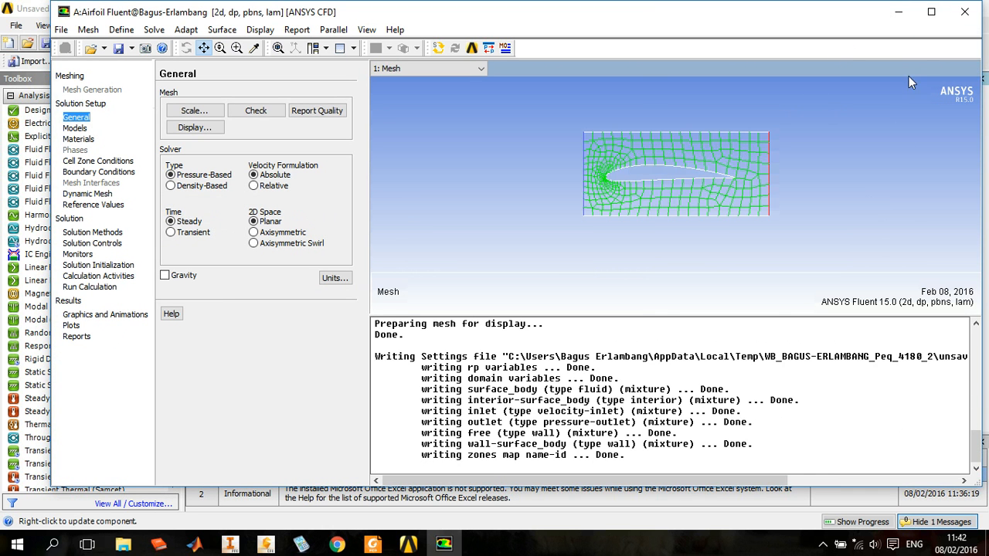
{"action": "left_click", "coordinate": [931, 11]}
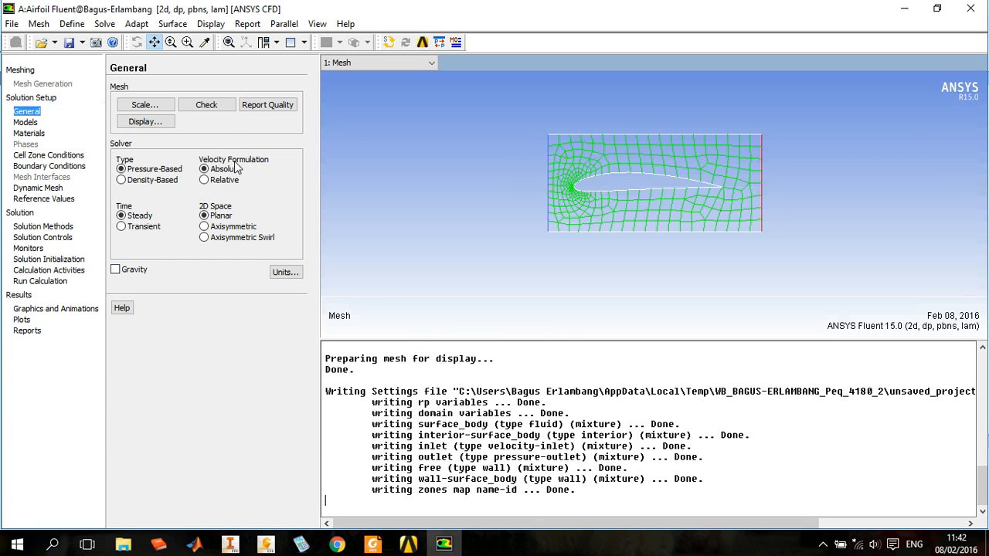
Run the mesh check and report the mesh quality.
{"action": "left_click", "coordinate": [207, 105]}
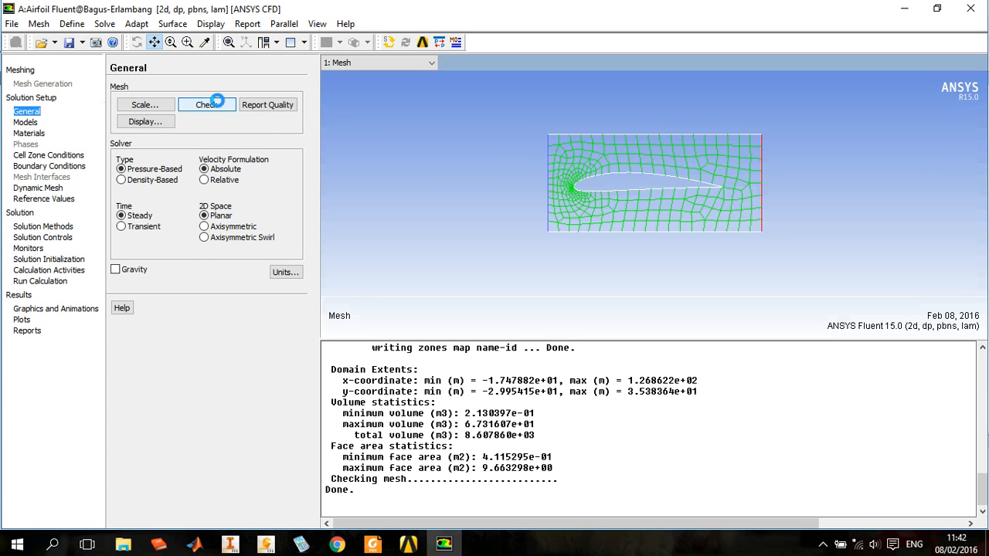
{"action": "left_click", "coordinate": [266, 110]}
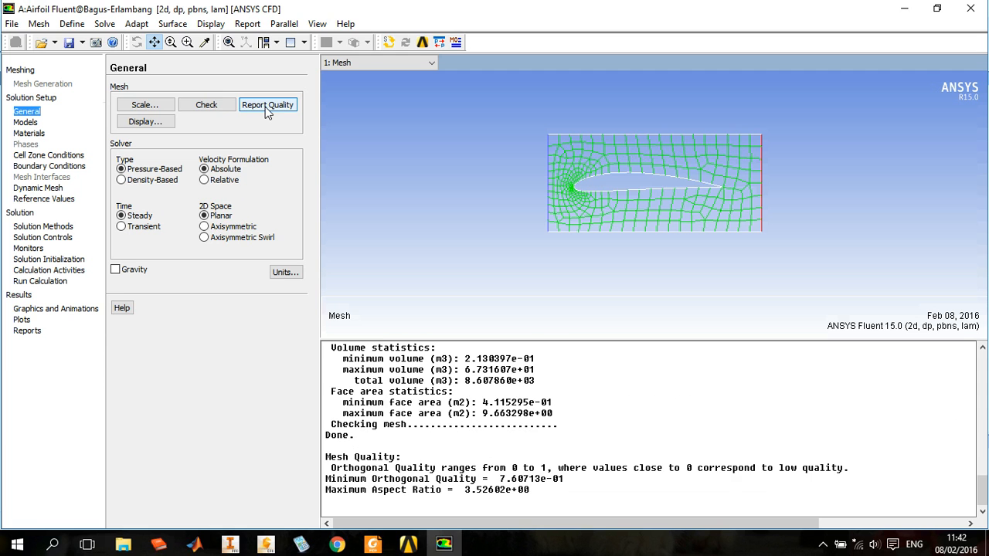
Review the physics models and the air and aluminum entries in the materials setup.
{"action": "left_click", "coordinate": [28, 123]}
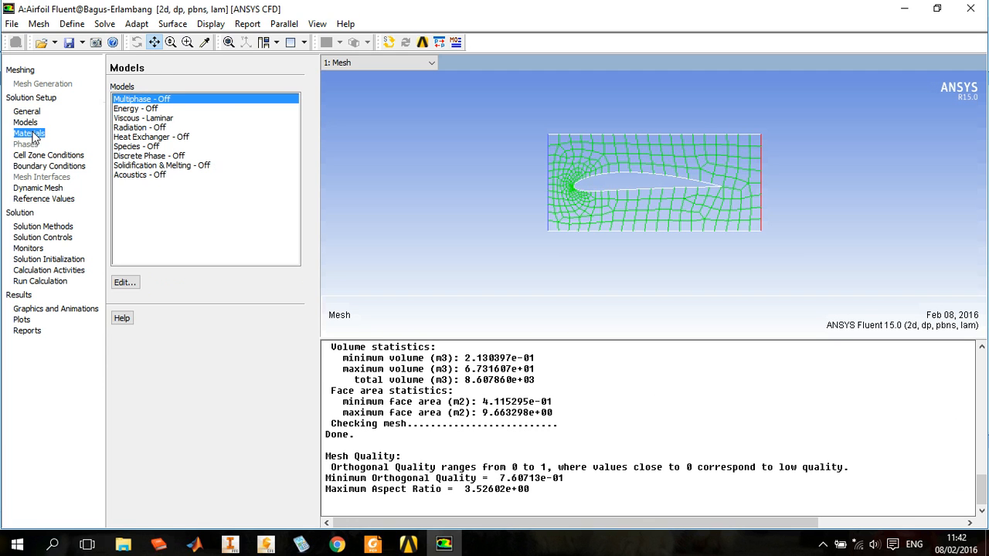
{"action": "left_click", "coordinate": [31, 133]}
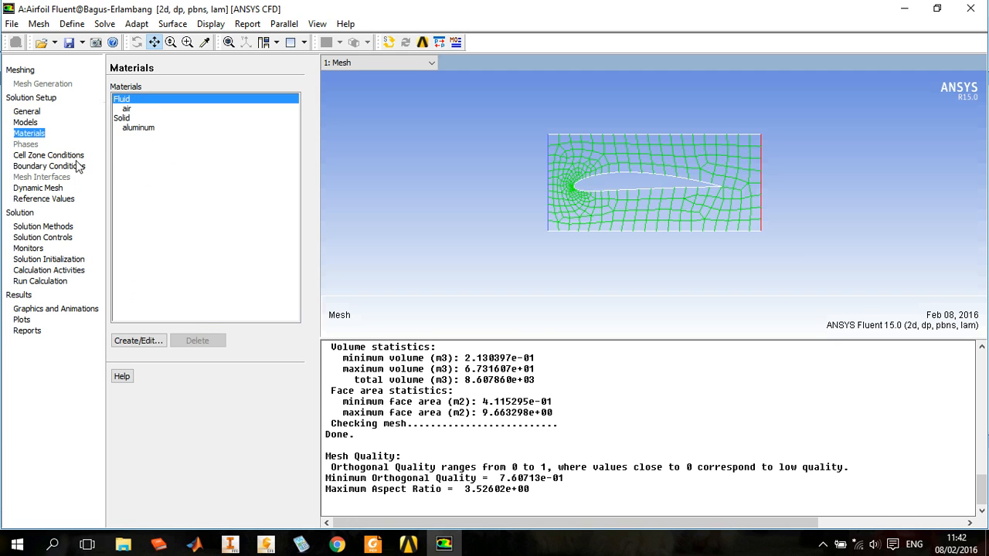
{"action": "left_click", "coordinate": [127, 109]}
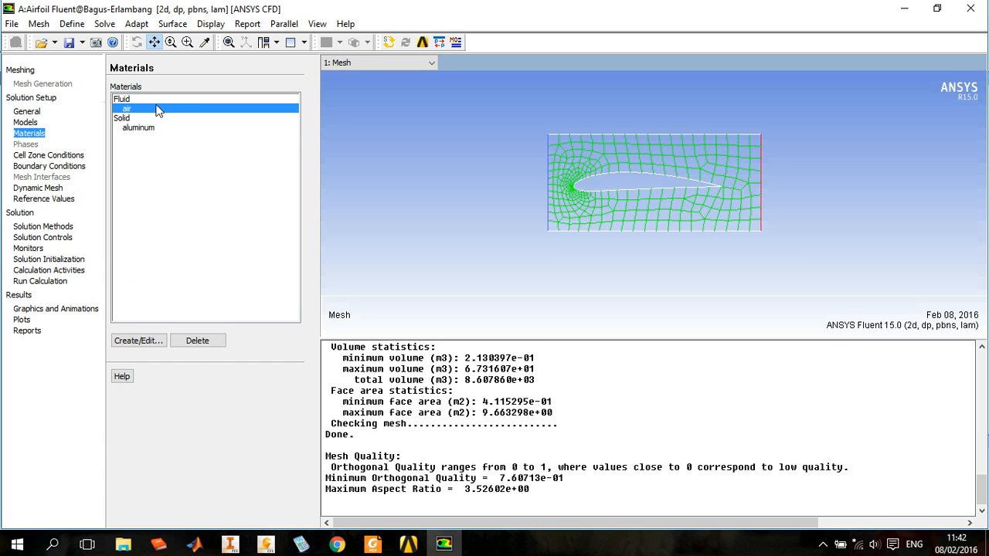
{"action": "left_click", "coordinate": [152, 129]}
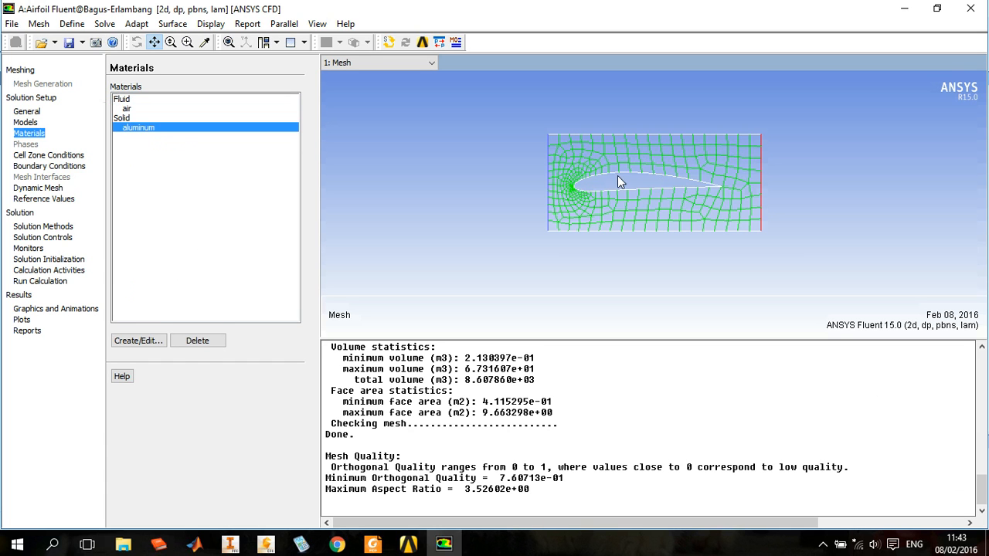
{"action": "left_click", "coordinate": [126, 109]}
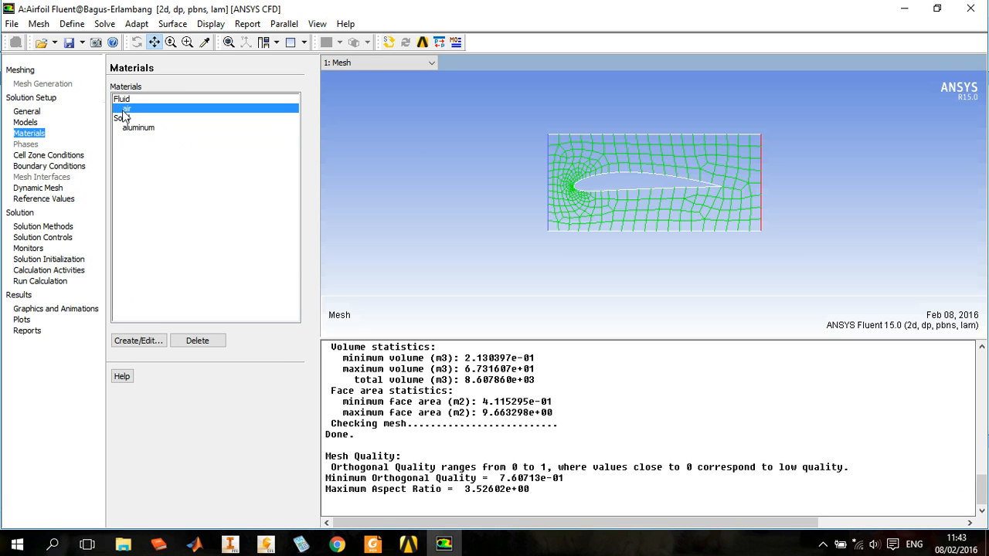
Set the velocity magnitude of the inlet boundary to 5000 m/s, constant and normal to the boundary.
{"action": "left_click", "coordinate": [44, 156]}
{"action": "left_click", "coordinate": [53, 167]}
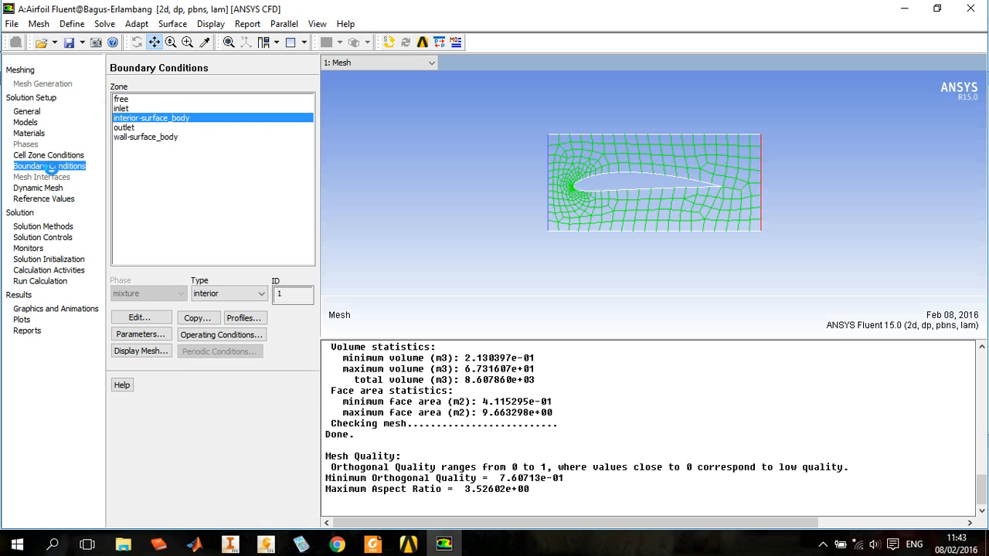
{"action": "left_click", "coordinate": [136, 109]}
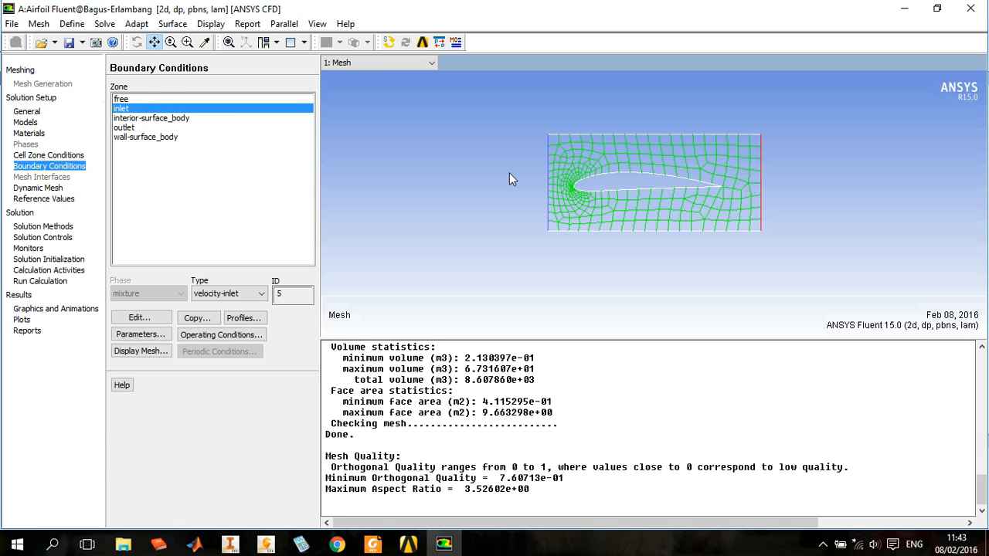
{"action": "left_click", "coordinate": [136, 319]}
{"action": "left_click_drag", "start_coordinate": [149, 229], "coordinate": [472, 260]}
{"action": "left_click_drag", "start_coordinate": [522, 377], "coordinate": [452, 384]}
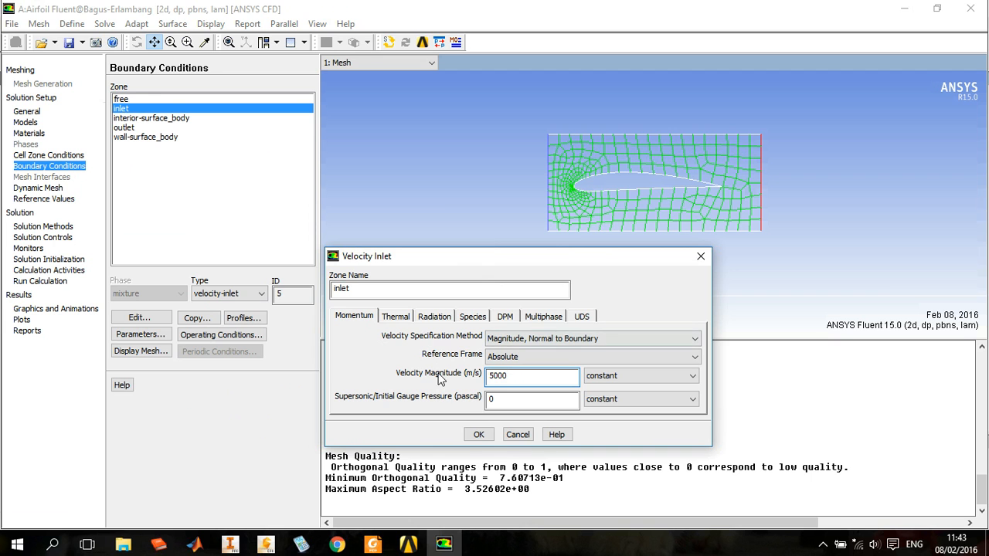
{"action": "left_click", "coordinate": [479, 435]}
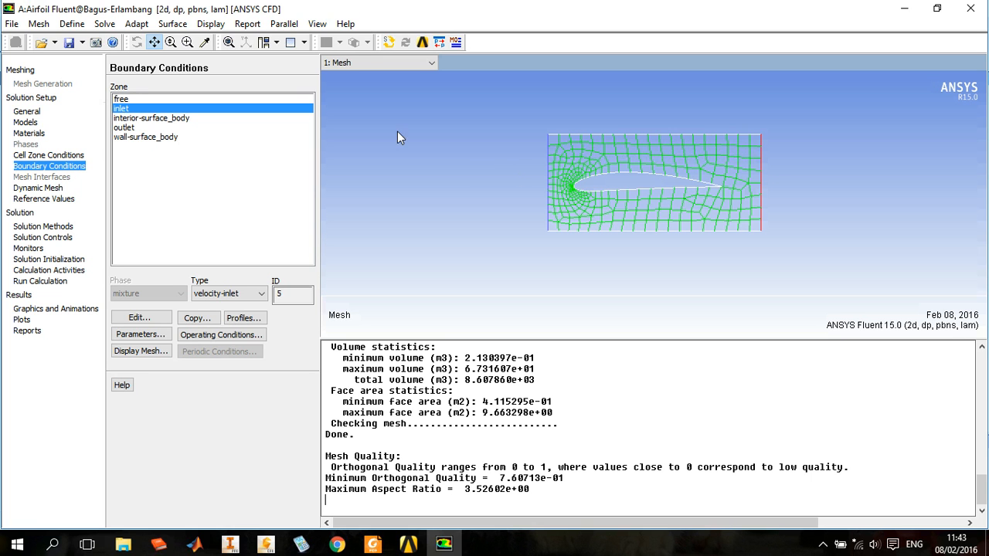
Open the outlet boundary's pressure-outlet settings and accept them with a constant gauge pressure of 0 Pa.
{"action": "left_click", "coordinate": [124, 127]}
{"action": "left_click", "coordinate": [139, 318]}
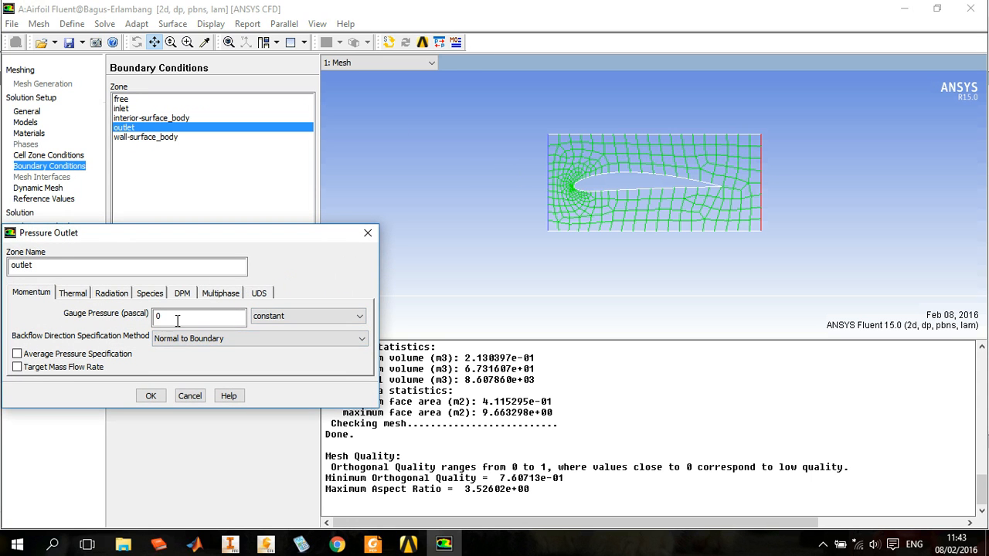
{"action": "left_click", "coordinate": [151, 396]}
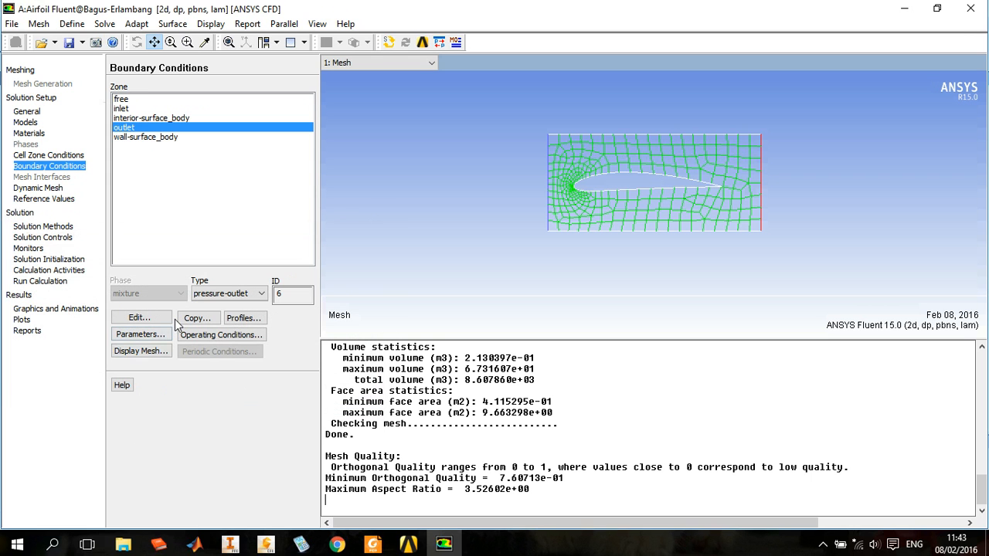
Assign the wall type to the free boundary and accept it as a stationary, no-slip wall.
{"action": "left_click", "coordinate": [122, 99]}
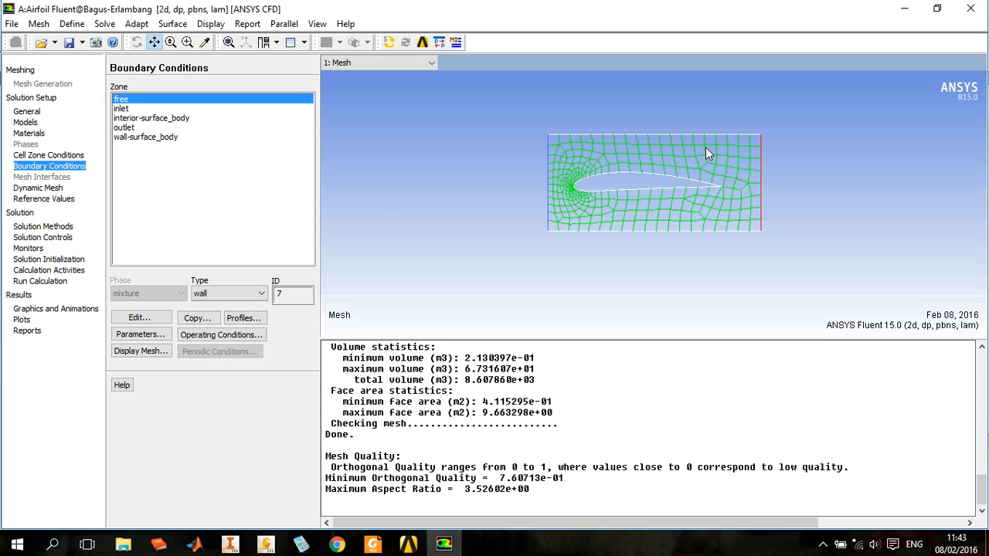
{"action": "left_click", "coordinate": [228, 296]}
{"action": "left_click", "coordinate": [230, 430]}
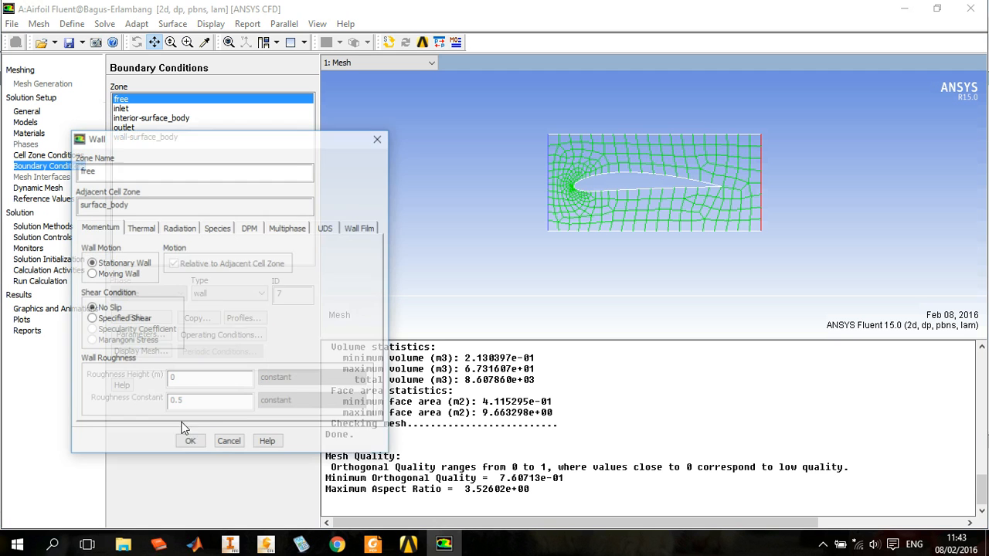
{"action": "left_click", "coordinate": [189, 442]}
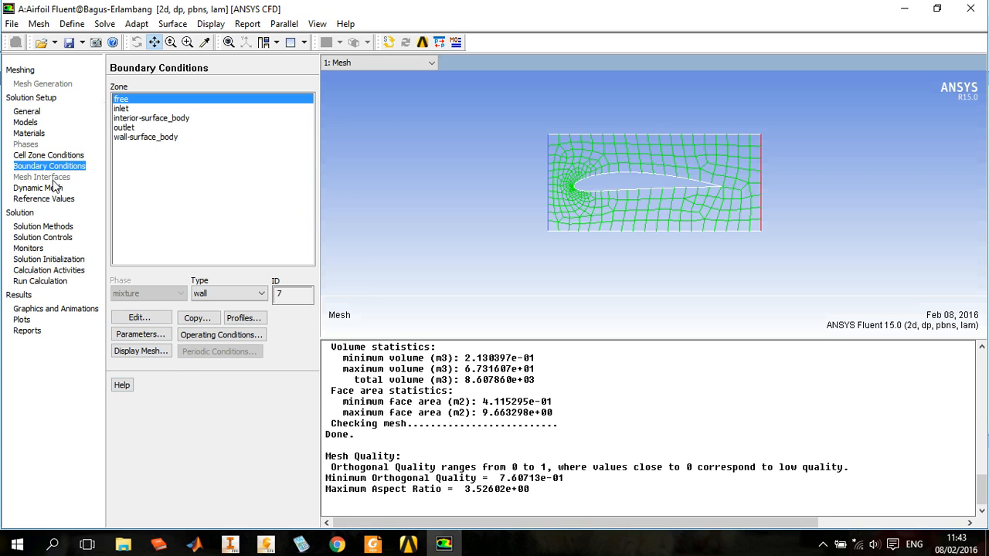
Initialize the solution with Standard Initialization, using zero gauge pressure and zero X and Y velocity.
{"action": "left_click", "coordinate": [38, 187]}
{"action": "left_click", "coordinate": [48, 199]}
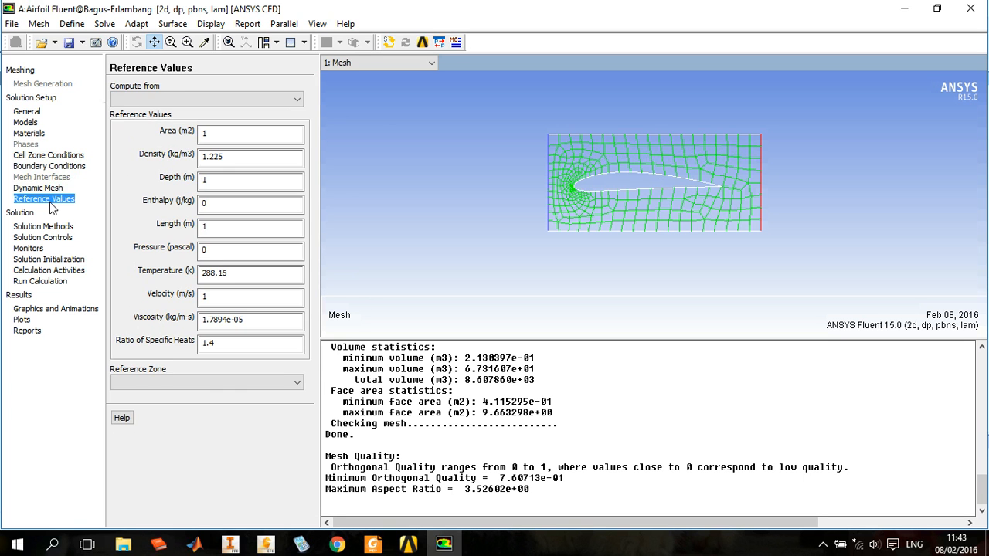
{"action": "left_click", "coordinate": [44, 227]}
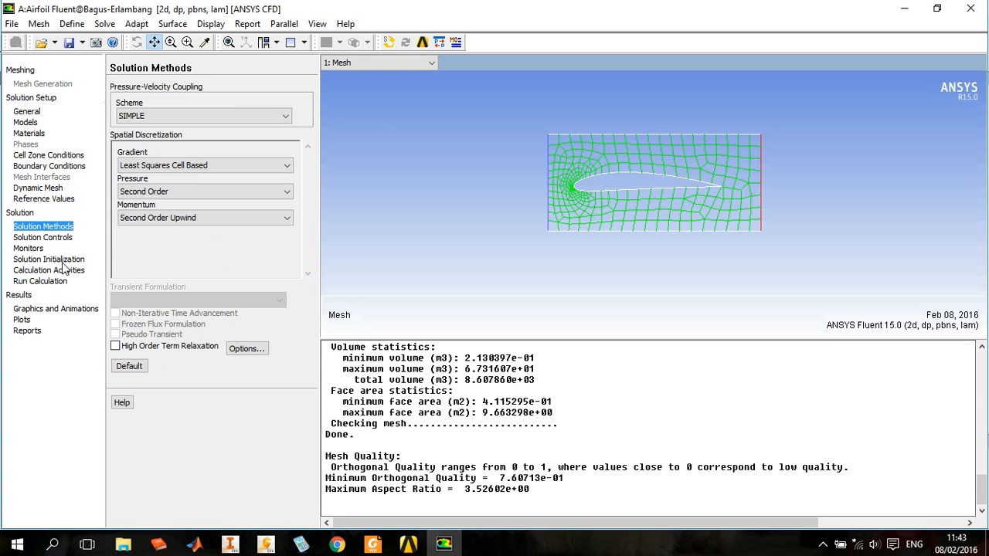
{"action": "left_click", "coordinate": [67, 259]}
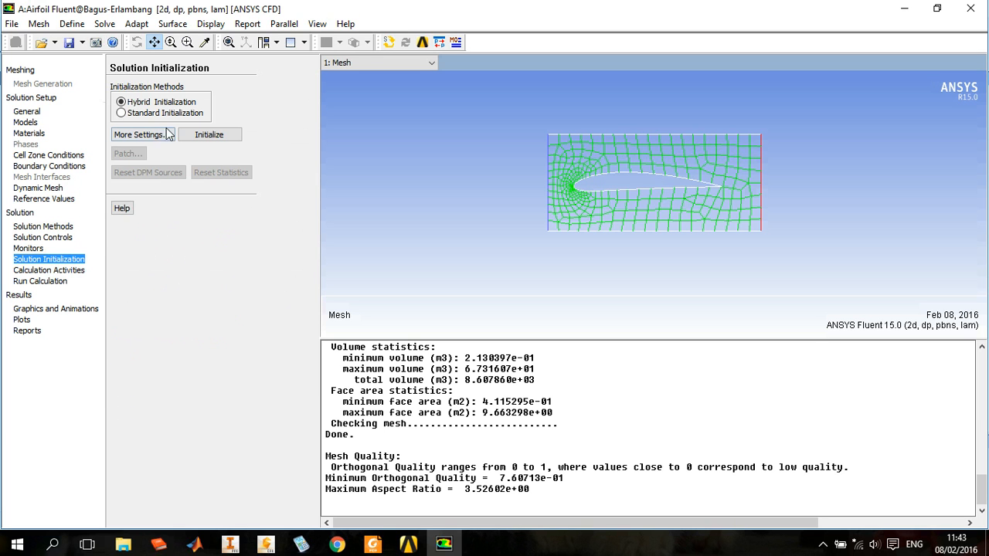
{"action": "left_click", "coordinate": [159, 112]}
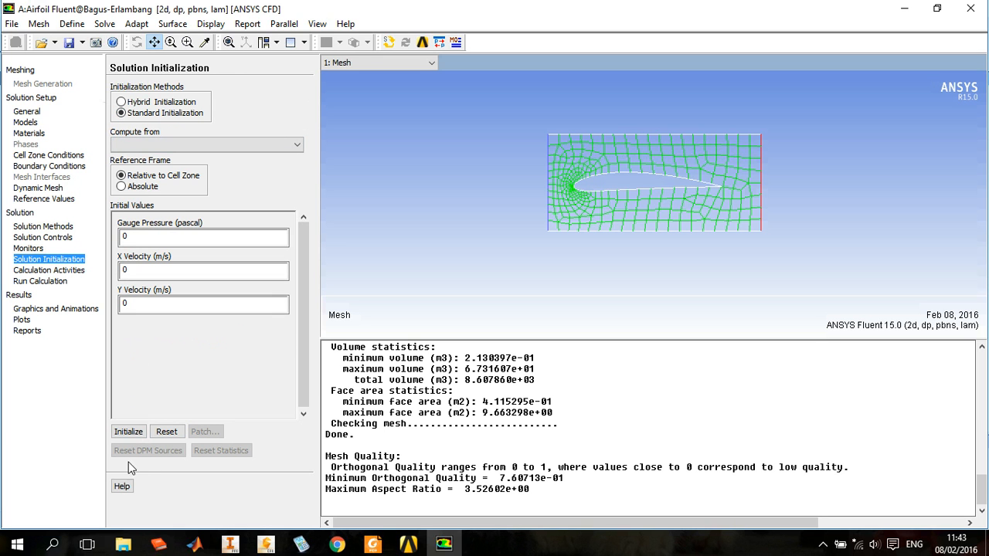
{"action": "left_click", "coordinate": [132, 435]}
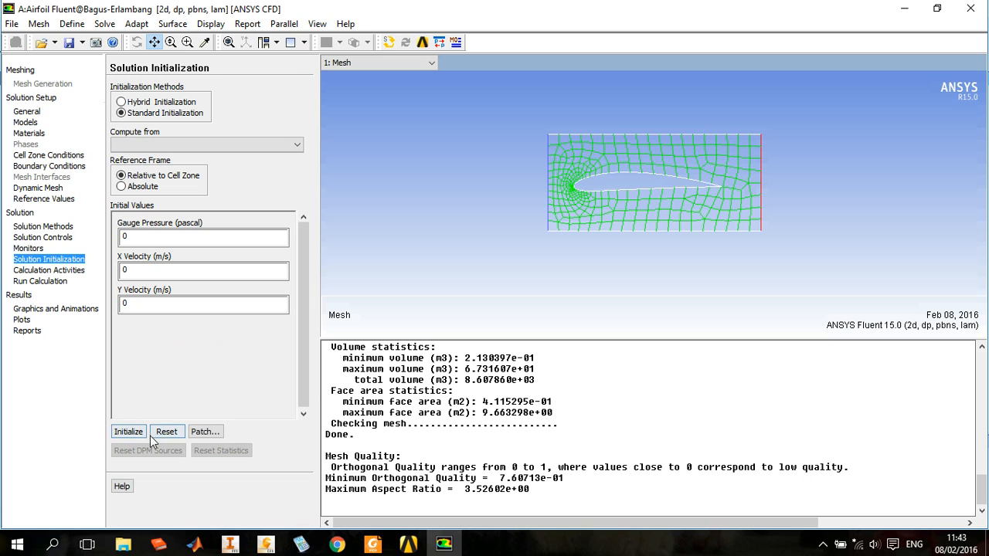
Set the number of iterations to 500, run the calculation and dismiss its completion notice.
{"action": "left_click", "coordinate": [69, 272]}
{"action": "left_click", "coordinate": [55, 282]}
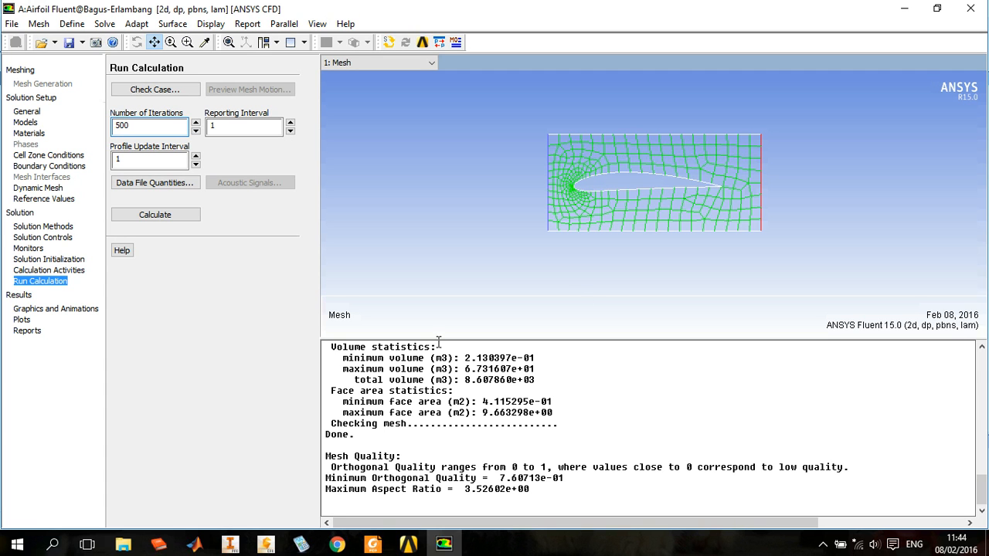
{"action": "left_click", "coordinate": [192, 220]}
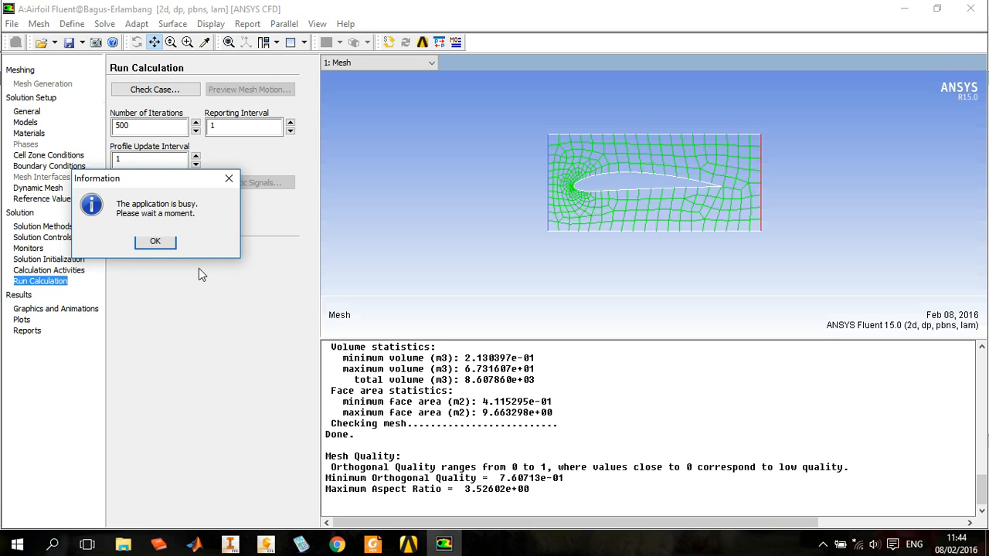
{"action": "left_click", "coordinate": [156, 242]}
{"action": "left_click", "coordinate": [158, 219]}
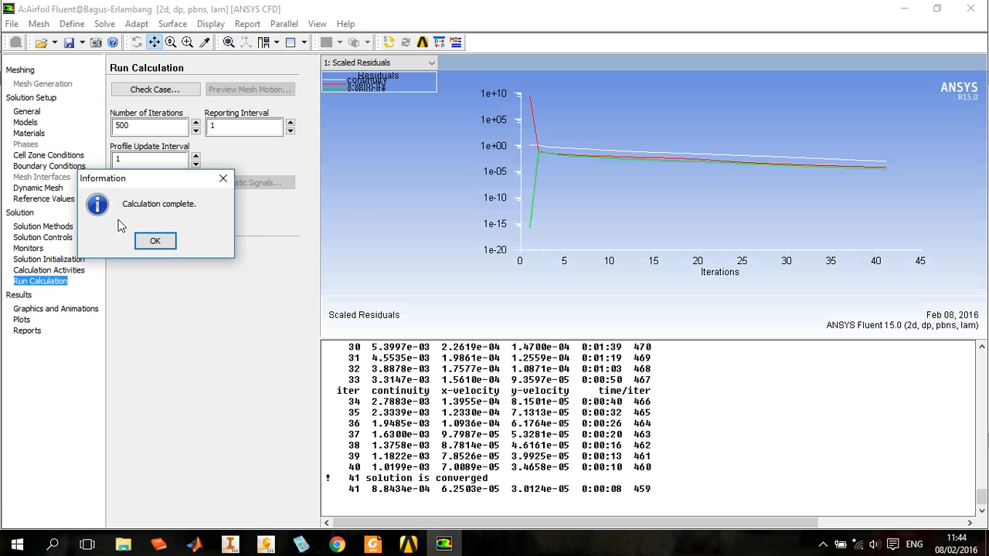
{"action": "left_click", "coordinate": [151, 243]}
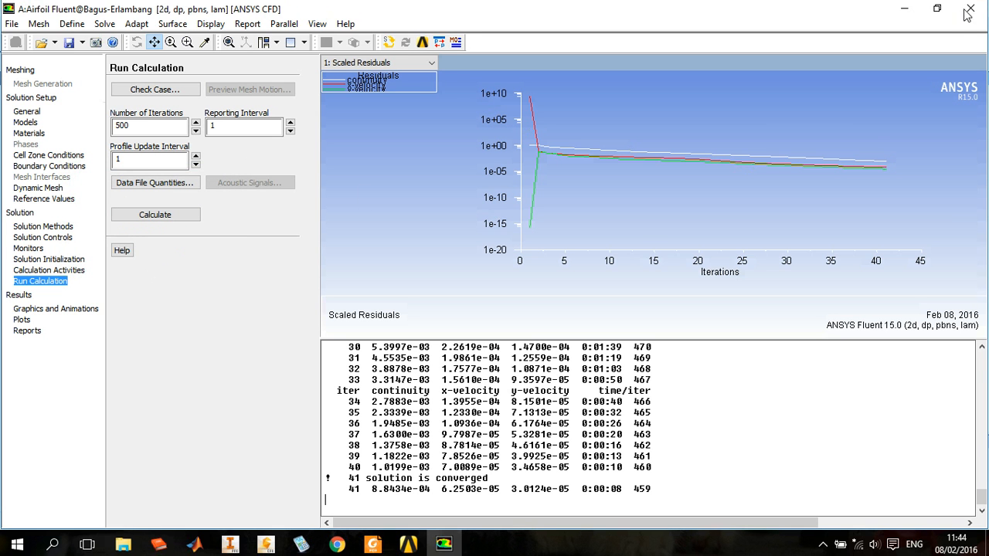
Open the Airfoil system's Results in CFD-Post, request a license, and orient the view face-on to the airfoil's XY plane.
{"action": "left_click", "coordinate": [903, 9]}
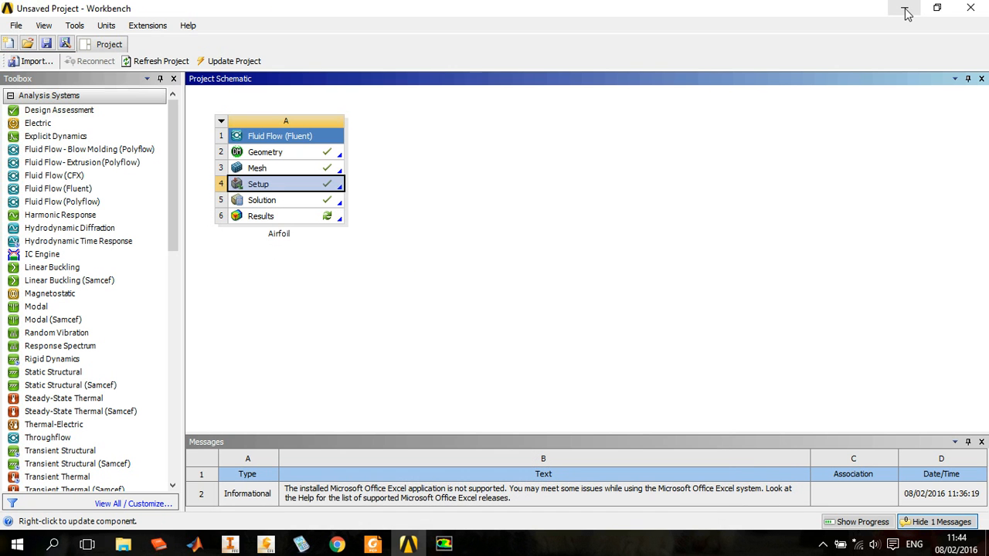
{"action": "left_click", "coordinate": [285, 220]}
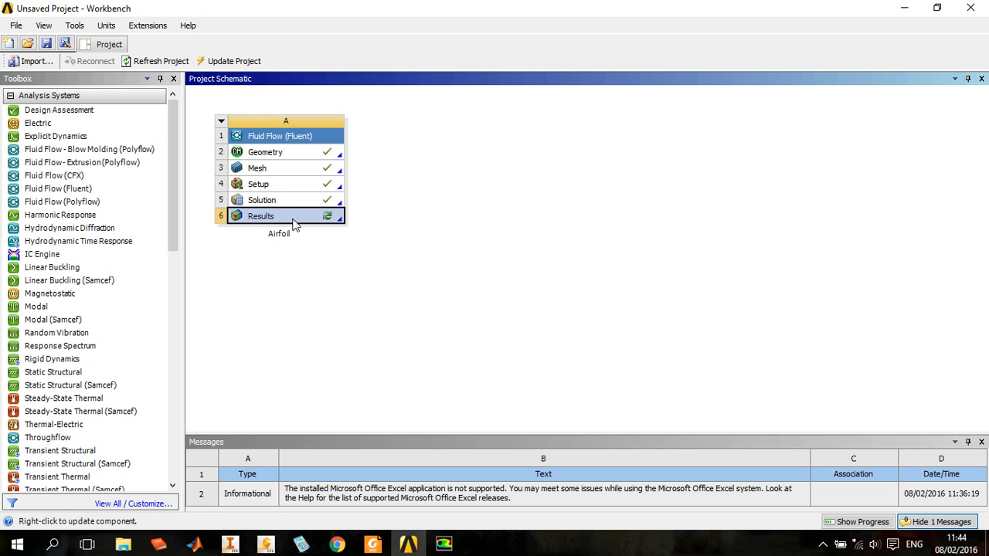
{"action": "double_click", "coordinate": [294, 221]}
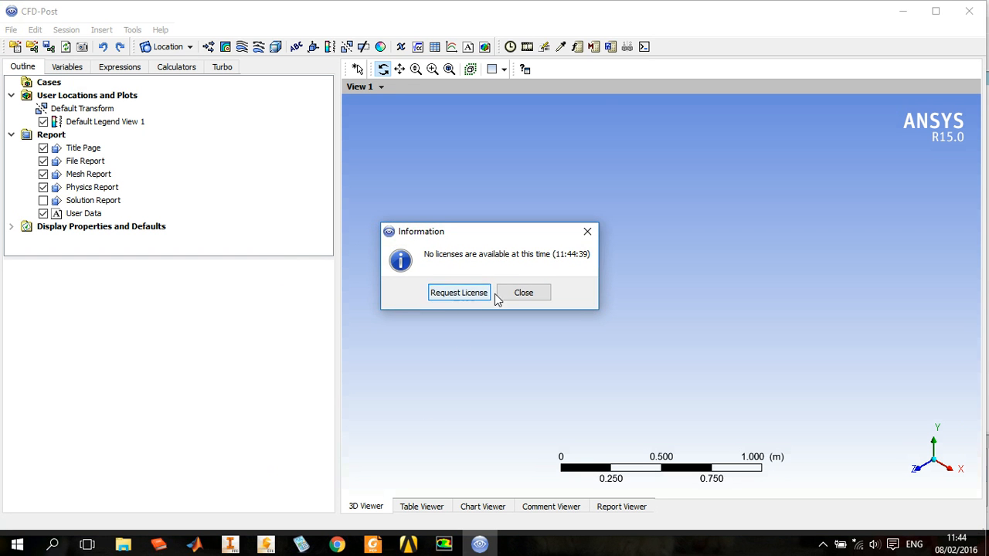
{"action": "left_click", "coordinate": [473, 297]}
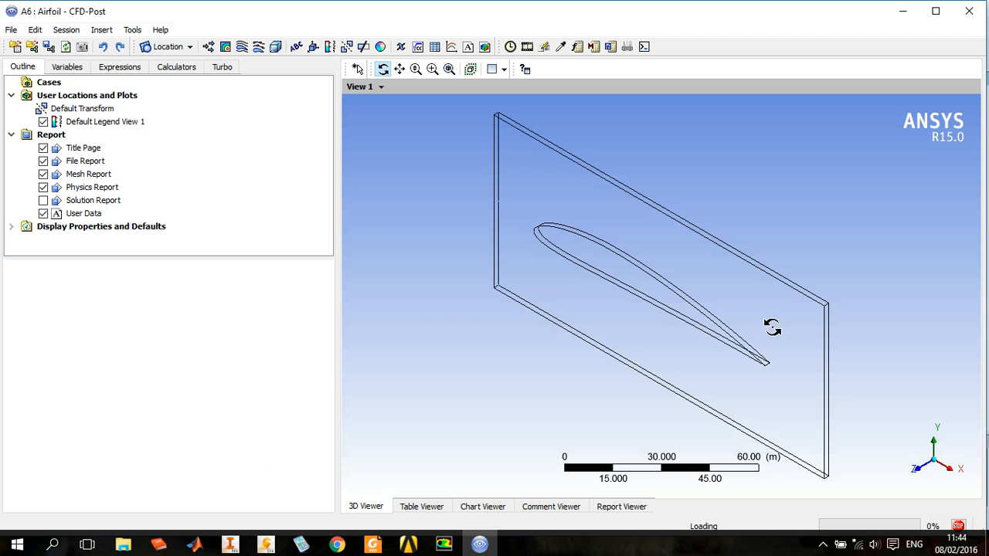
{"action": "left_click_drag", "start_coordinate": [598, 223], "coordinate": [831, 393]}
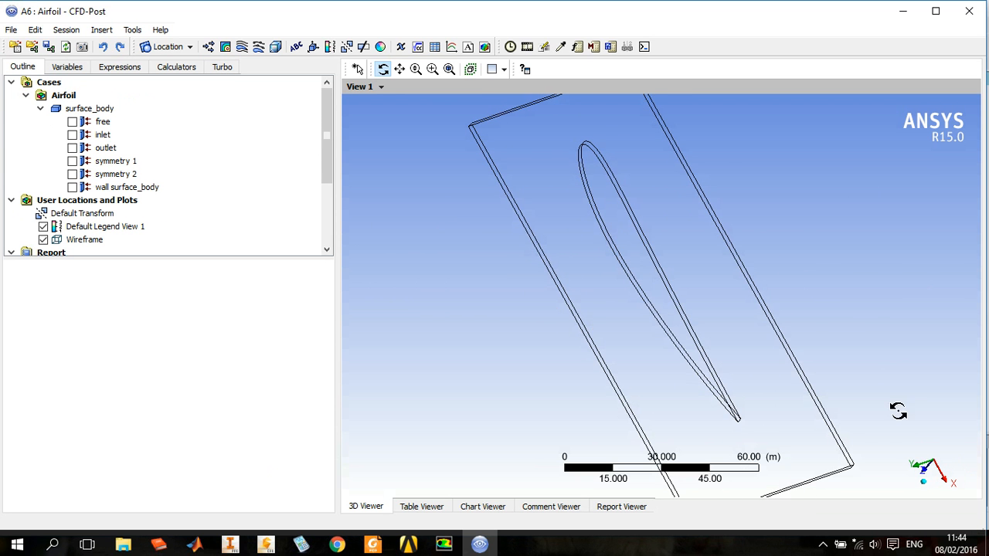
{"action": "left_click", "coordinate": [926, 473]}
{"action": "left_click", "coordinate": [929, 473]}
{"action": "scroll", "coordinate": [114, 255], "scroll_direction": "down", "scroll_amount": 3}
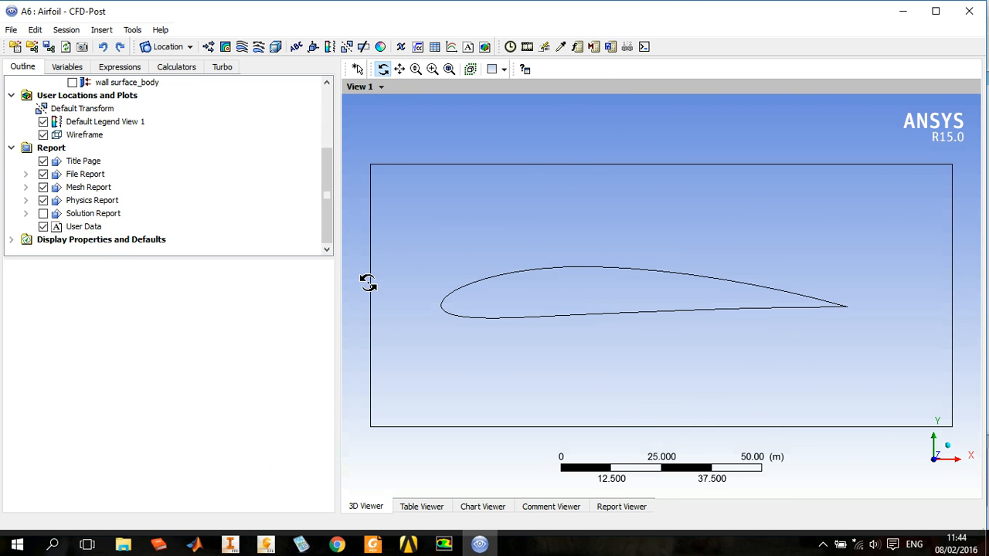
Create a volume rendering of Pressure for all domains, using the Global range.
{"action": "left_click", "coordinate": [274, 48]}
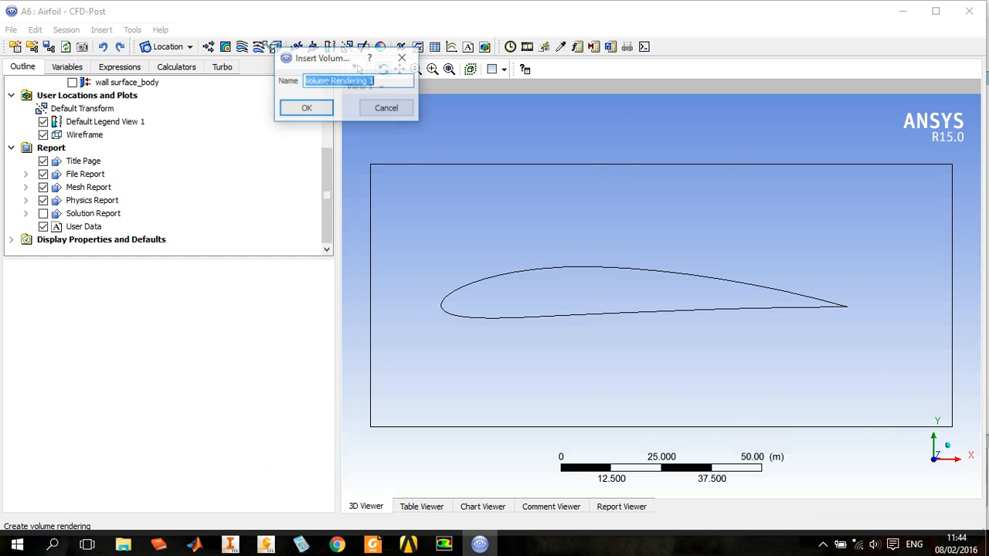
{"action": "left_click", "coordinate": [310, 109]}
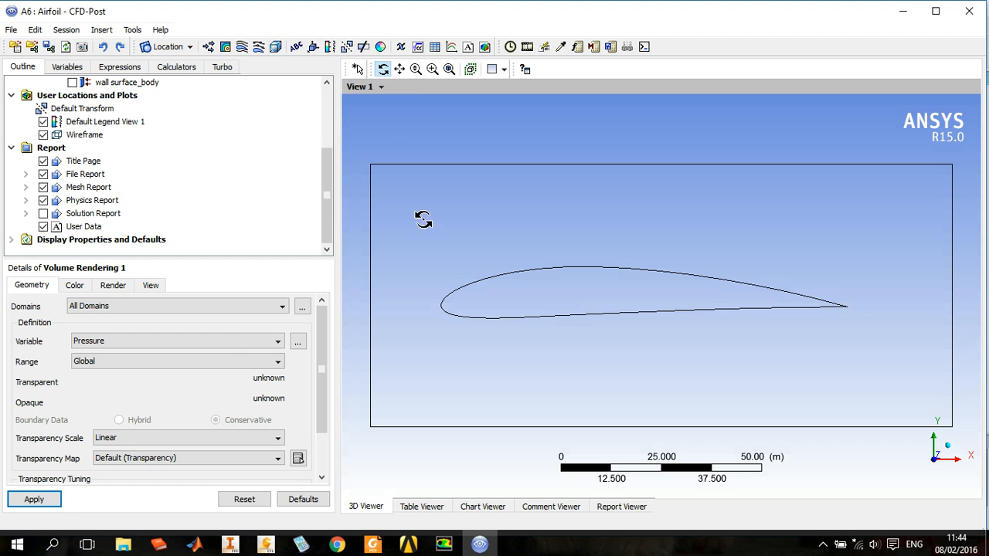
{"action": "left_click", "coordinate": [151, 343]}
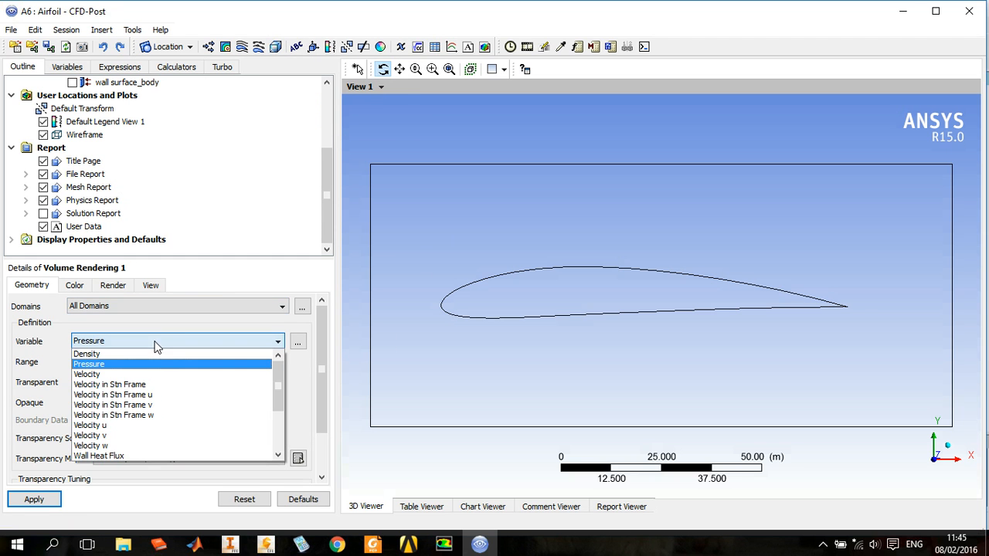
{"action": "left_click", "coordinate": [133, 366]}
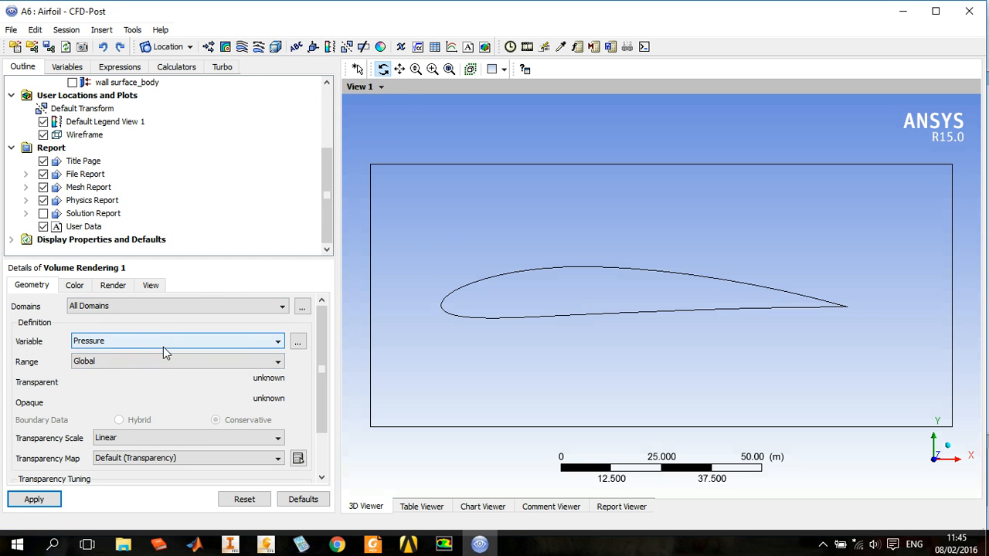
{"action": "scroll", "coordinate": [161, 462], "scroll_direction": "down", "scroll_amount": 3}
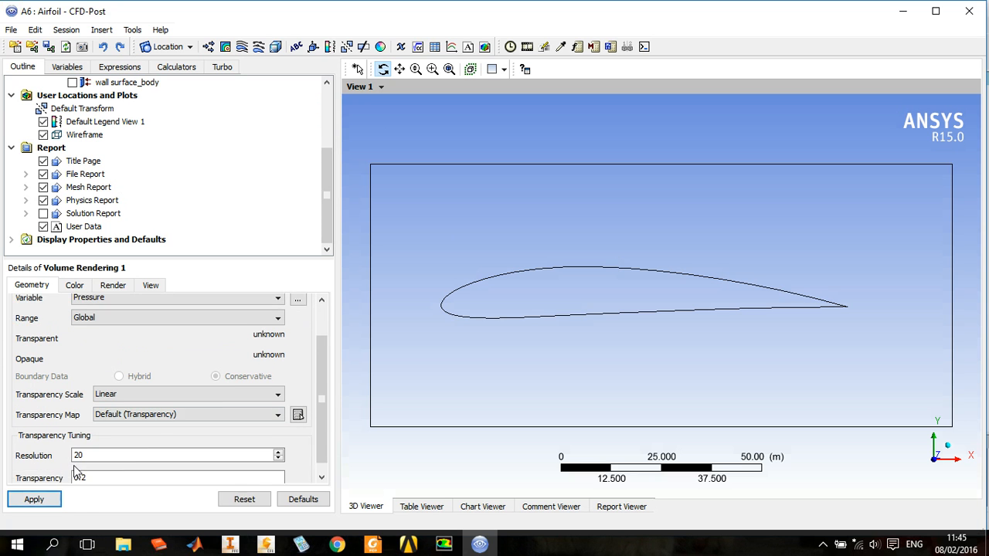
{"action": "left_click", "coordinate": [34, 499]}
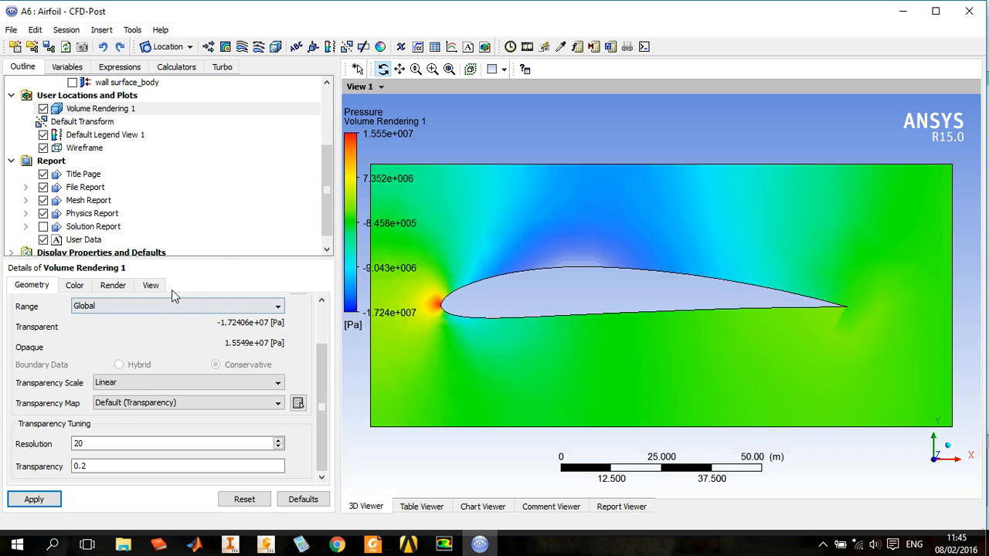
Keep the volume rendering's range at Global, change its variable to Velocity and apply it.
{"action": "left_click", "coordinate": [218, 305]}
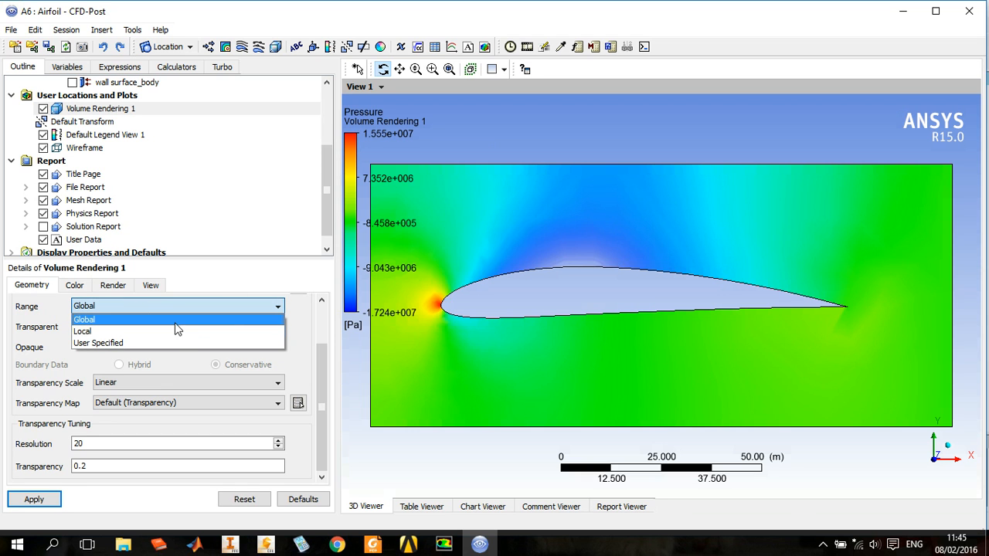
{"action": "left_click", "coordinate": [174, 309]}
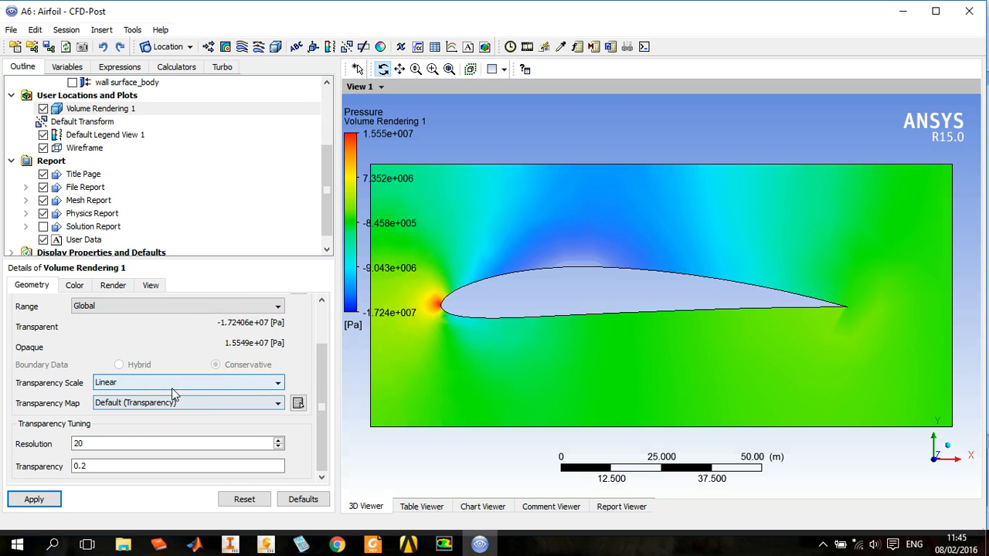
{"action": "scroll", "coordinate": [176, 366], "scroll_direction": "up", "scroll_amount": 2}
{"action": "left_click", "coordinate": [175, 345]}
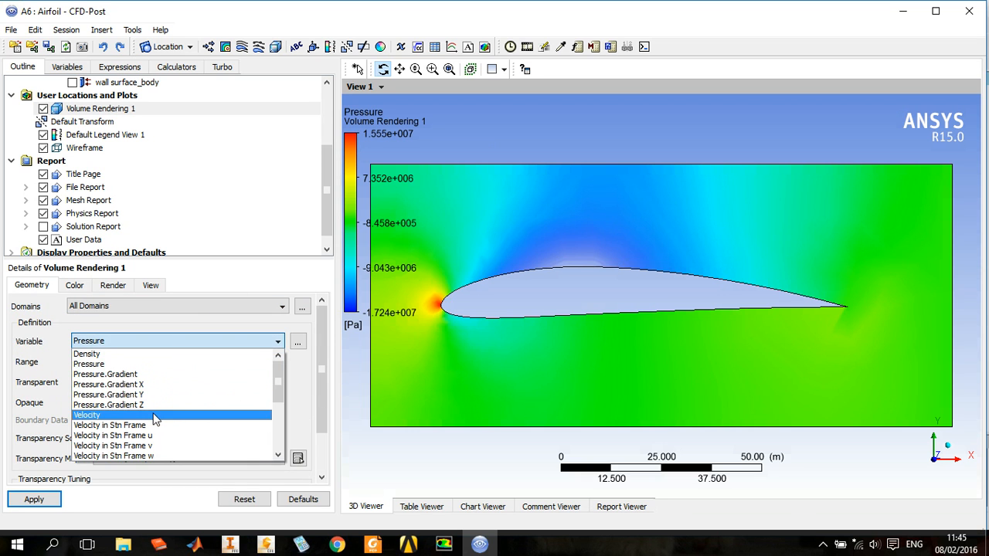
{"action": "left_click", "coordinate": [116, 415]}
{"action": "left_click", "coordinate": [32, 499]}
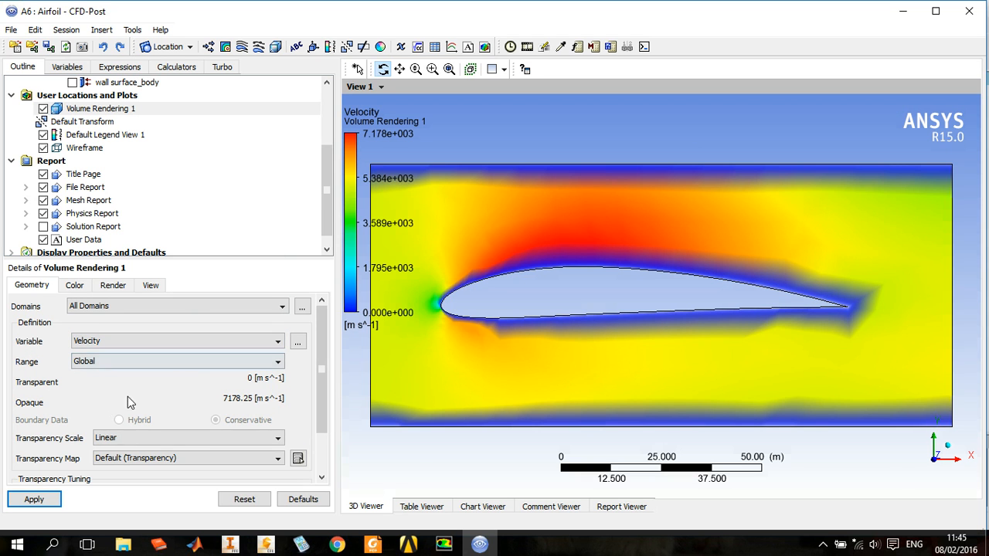
{"action": "scroll", "coordinate": [109, 475], "scroll_direction": "down", "scroll_amount": 3}
{"action": "left_click", "coordinate": [35, 499]}
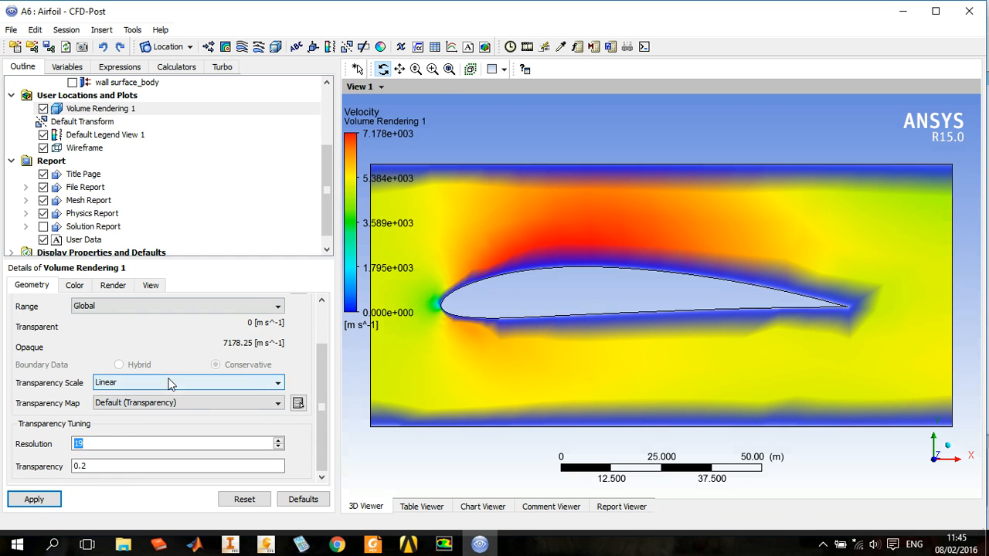
Set the volume rendering's variable back to Pressure with the Global range and apply it.
{"action": "scroll", "coordinate": [162, 363], "scroll_direction": "up", "scroll_amount": 3}
{"action": "scroll", "coordinate": [75, 364], "scroll_direction": "down", "scroll_amount": 2}
{"action": "scroll", "coordinate": [75, 364], "scroll_direction": "down", "scroll_amount": 1}
{"action": "left_click", "coordinate": [131, 306]}
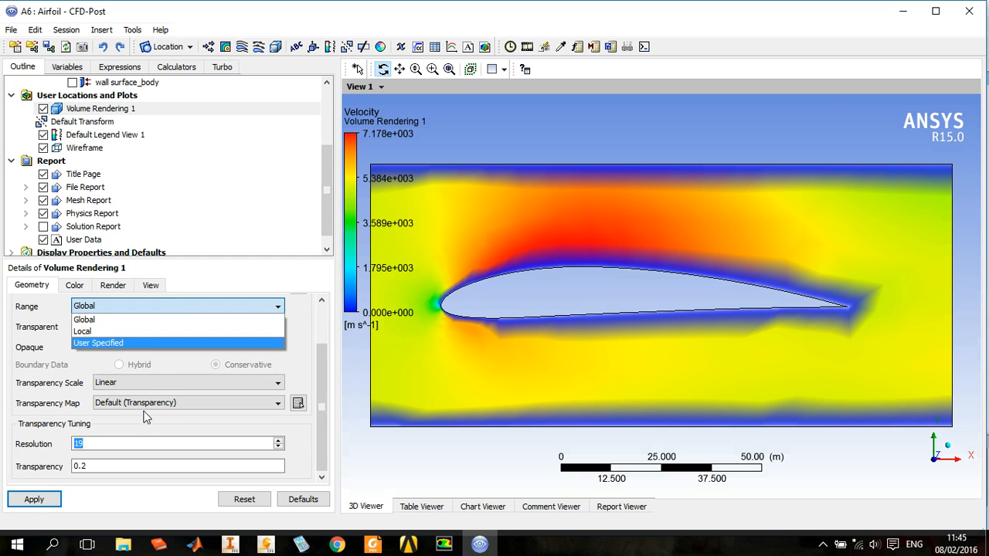
{"action": "scroll", "coordinate": [147, 413], "scroll_direction": "up", "scroll_amount": 2}
{"action": "left_click", "coordinate": [124, 330]}
{"action": "left_click", "coordinate": [116, 348]}
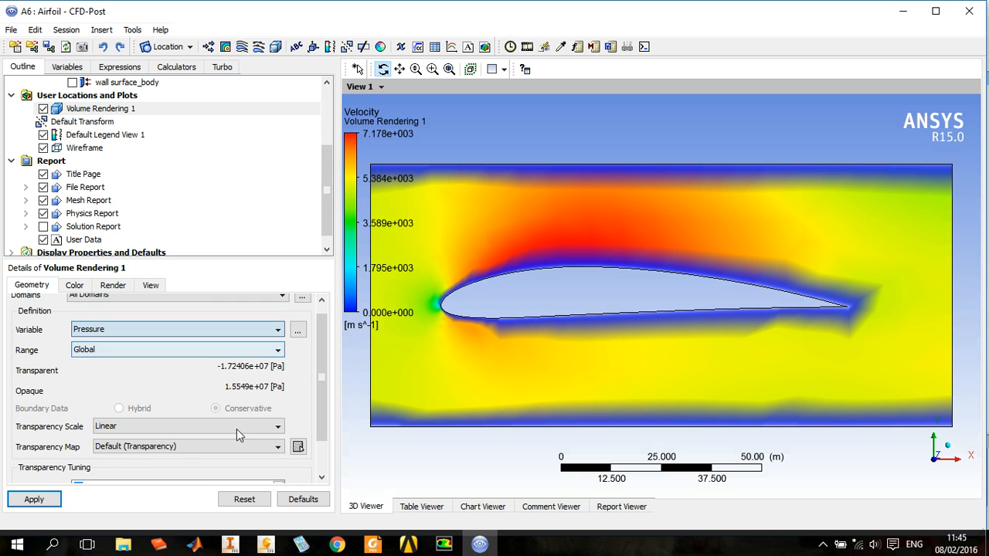
{"action": "left_click", "coordinate": [58, 498]}
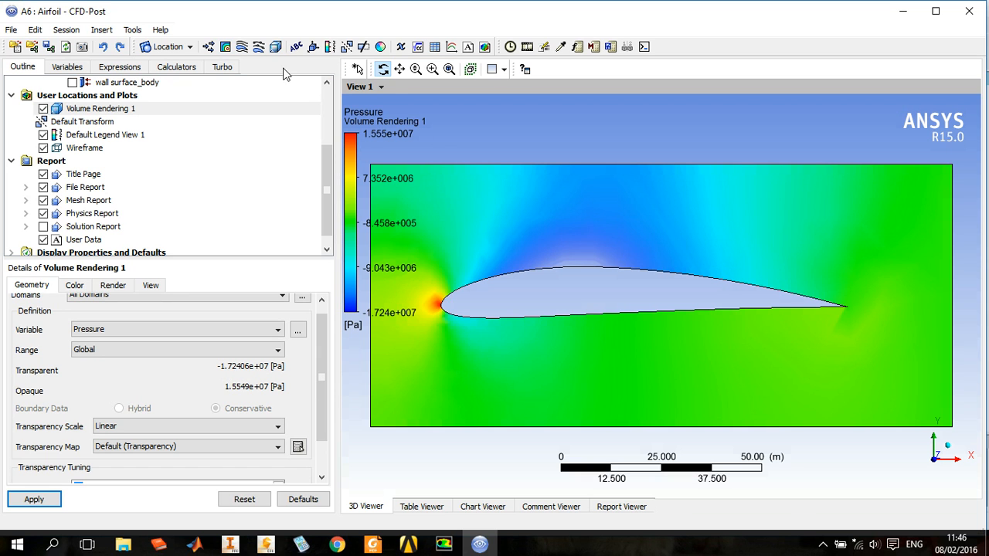
Create 3D velocity streamlines starting from the inlet, equally spaced with 54 points.
{"action": "left_click", "coordinate": [242, 47]}
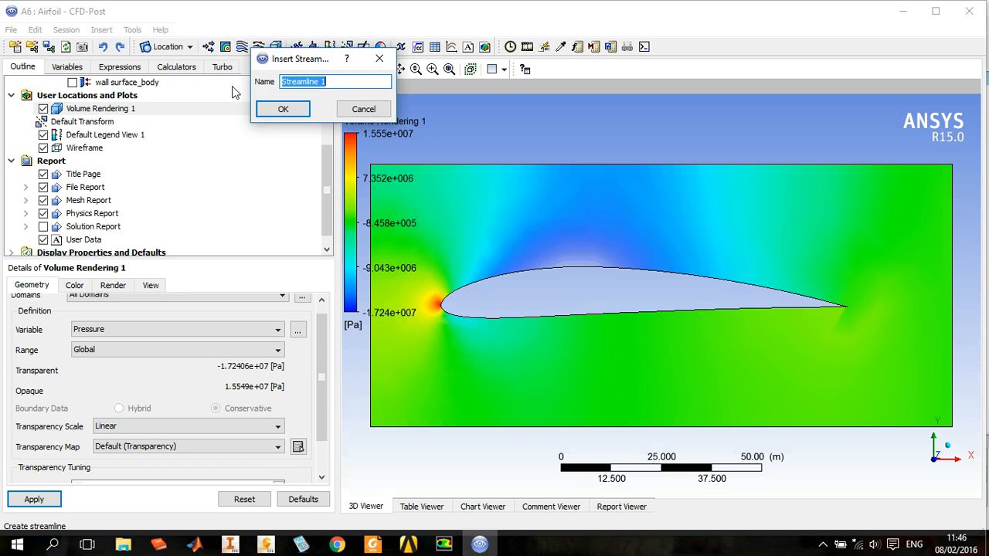
{"action": "left_click", "coordinate": [282, 110]}
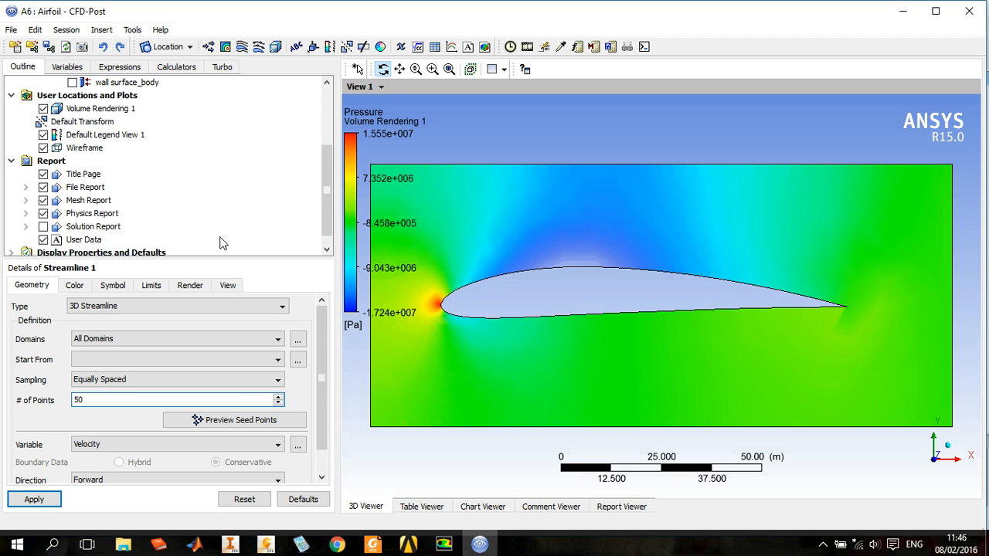
{"action": "double_click", "coordinate": [104, 400]}
{"action": "scroll", "coordinate": [106, 417], "scroll_direction": "down", "scroll_amount": 2}
{"action": "scroll", "coordinate": [119, 401], "scroll_direction": "up", "scroll_amount": 2}
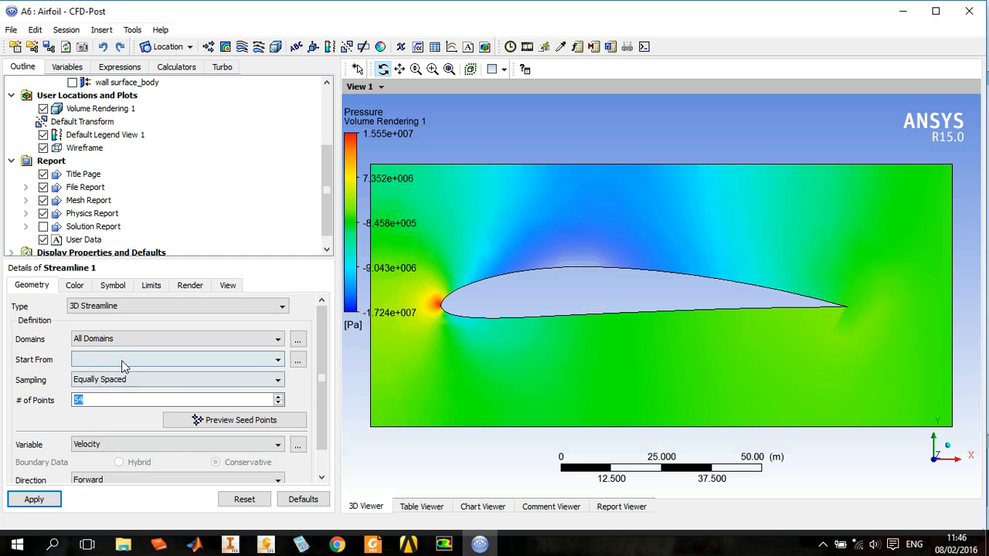
{"action": "left_click", "coordinate": [133, 361]}
{"action": "left_click", "coordinate": [122, 386]}
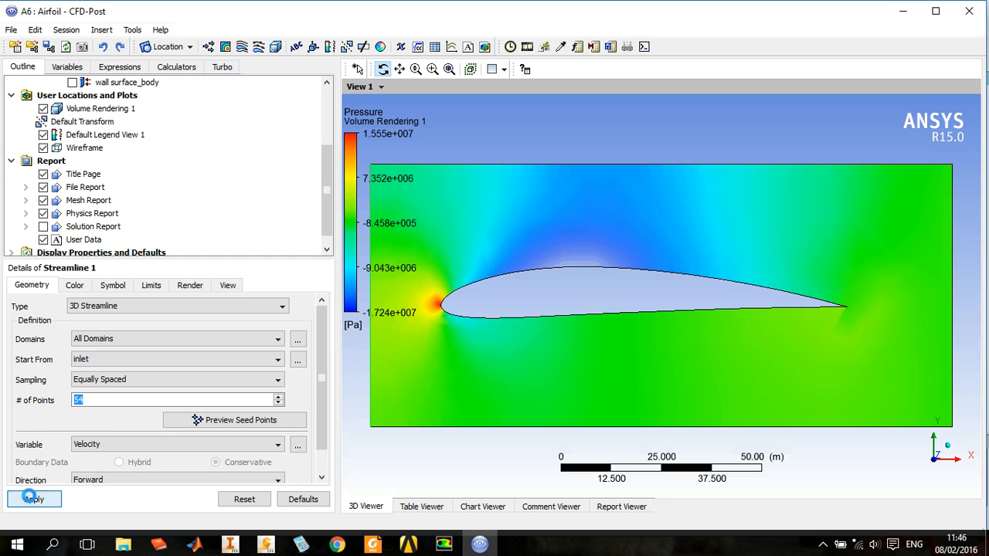
{"action": "left_click", "coordinate": [31, 499]}
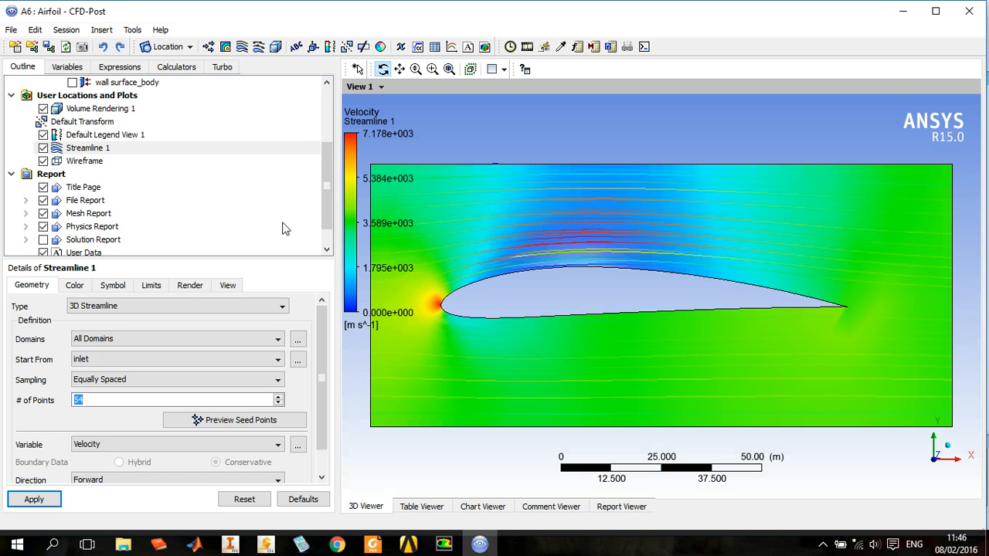
Hide the pressure volume rendering, leaving the streamlines displayed around the airfoil.
{"action": "scroll", "coordinate": [63, 157], "scroll_direction": "up", "scroll_amount": 1}
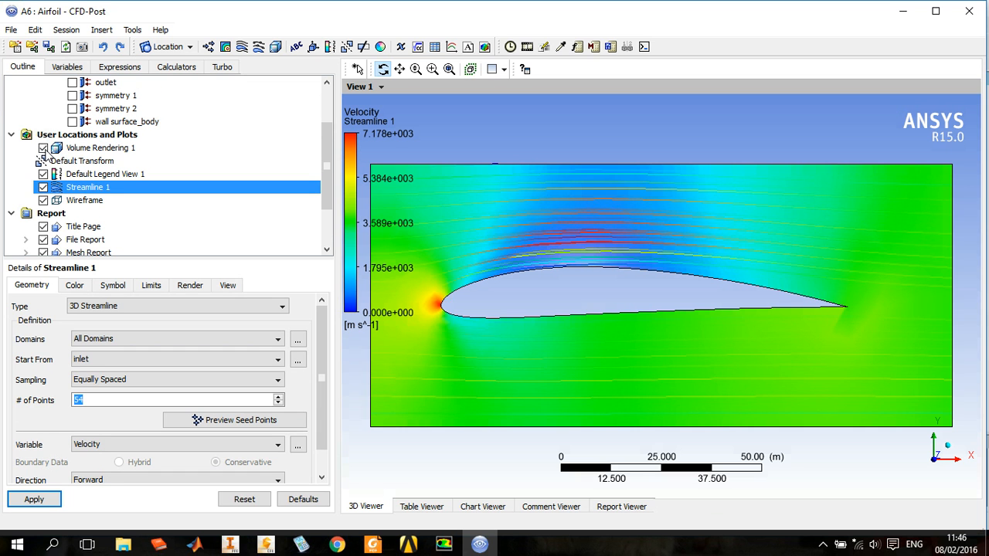
{"action": "left_click", "coordinate": [43, 148]}
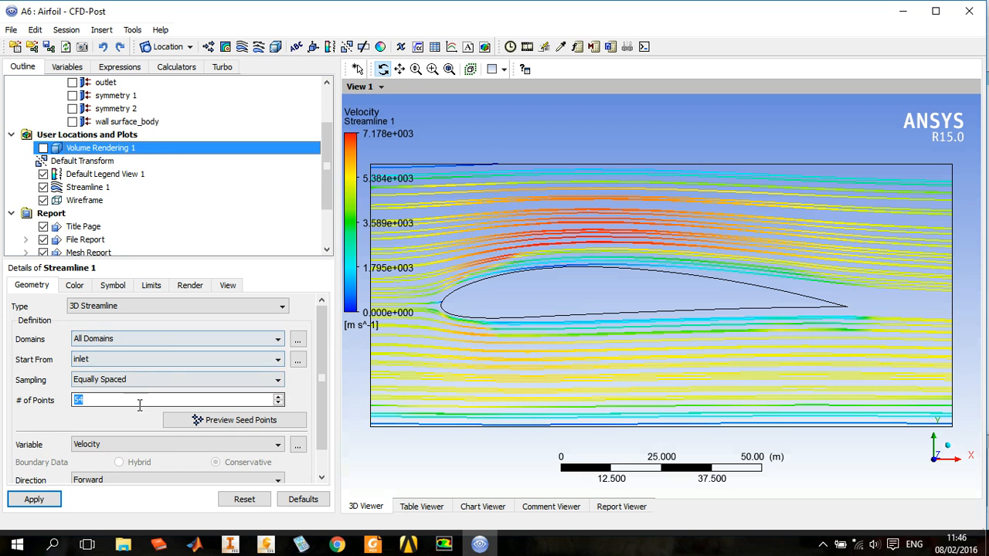
{"action": "scroll", "coordinate": [140, 404], "scroll_direction": "down", "scroll_amount": 1}
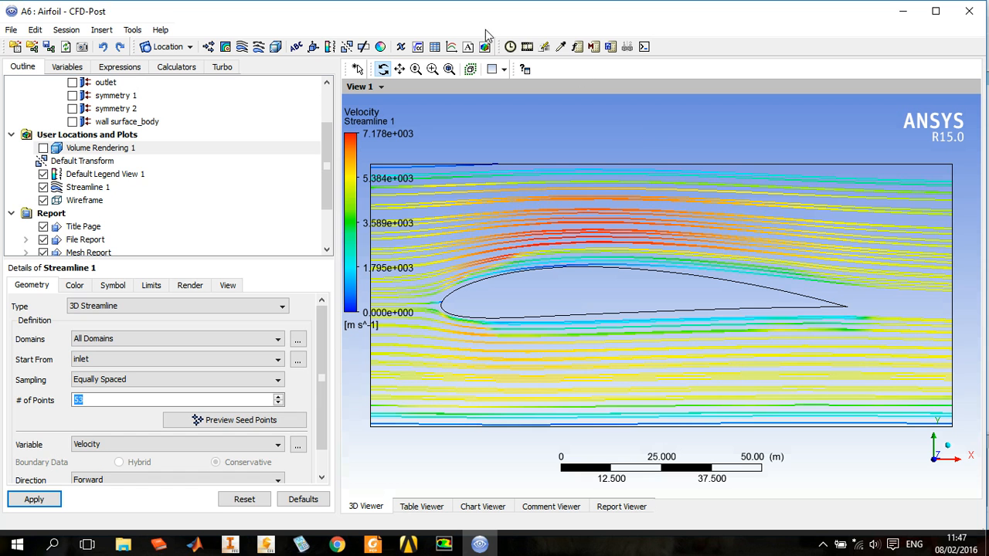
Play a Quick Animation of the streamlines at the slowest speed.
{"action": "left_click", "coordinate": [527, 47]}
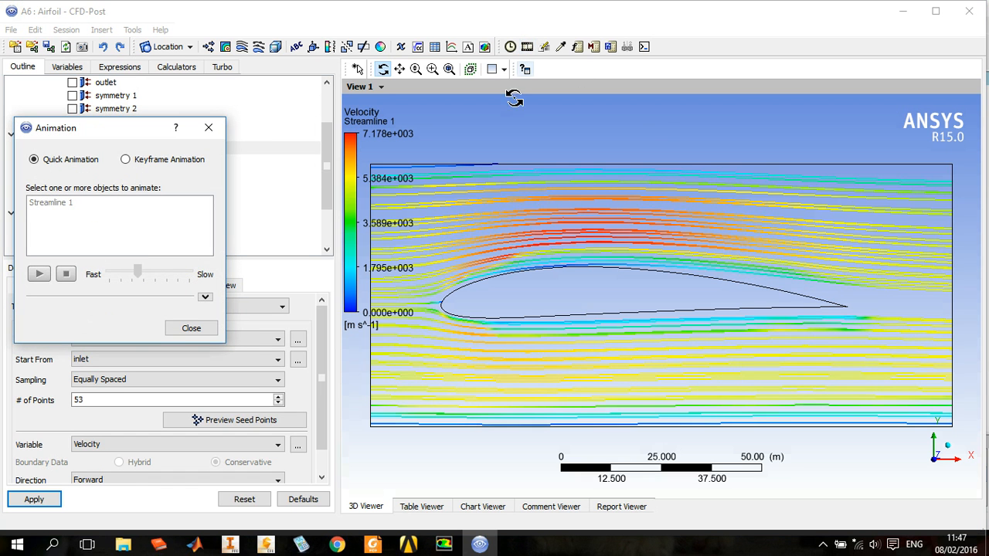
{"action": "left_click", "coordinate": [57, 204]}
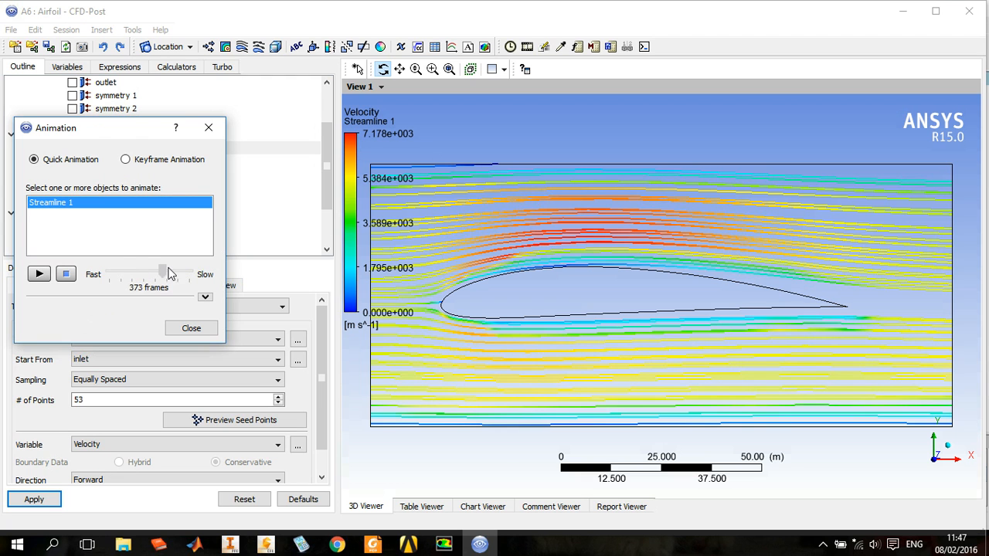
{"action": "left_click", "coordinate": [183, 273]}
{"action": "left_click_drag", "start_coordinate": [179, 275], "coordinate": [184, 275]}
{"action": "left_click", "coordinate": [38, 274]}
{"action": "left_click", "coordinate": [28, 273]}
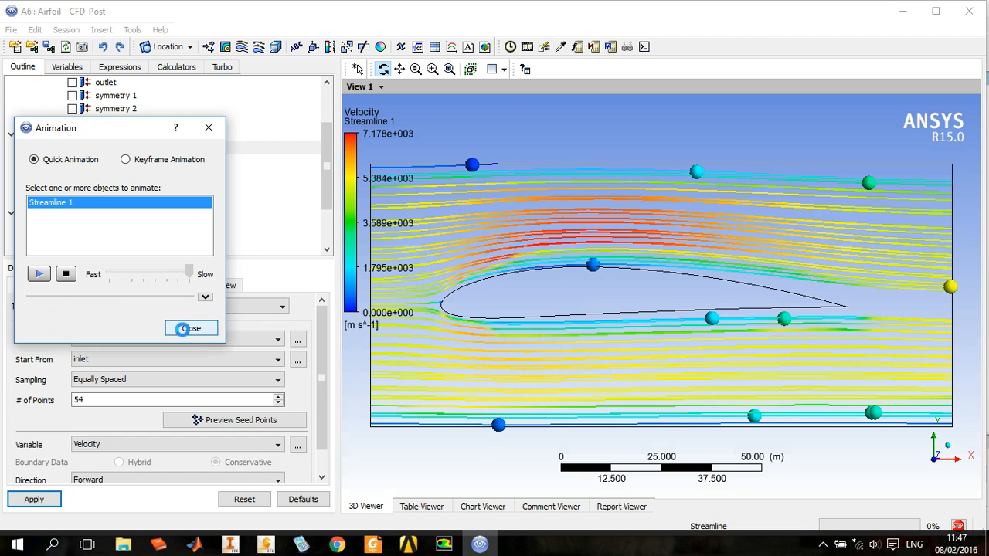
Dismiss the query error dialogs, stop the streamline animation and close its settings.
{"action": "left_click", "coordinate": [181, 328]}
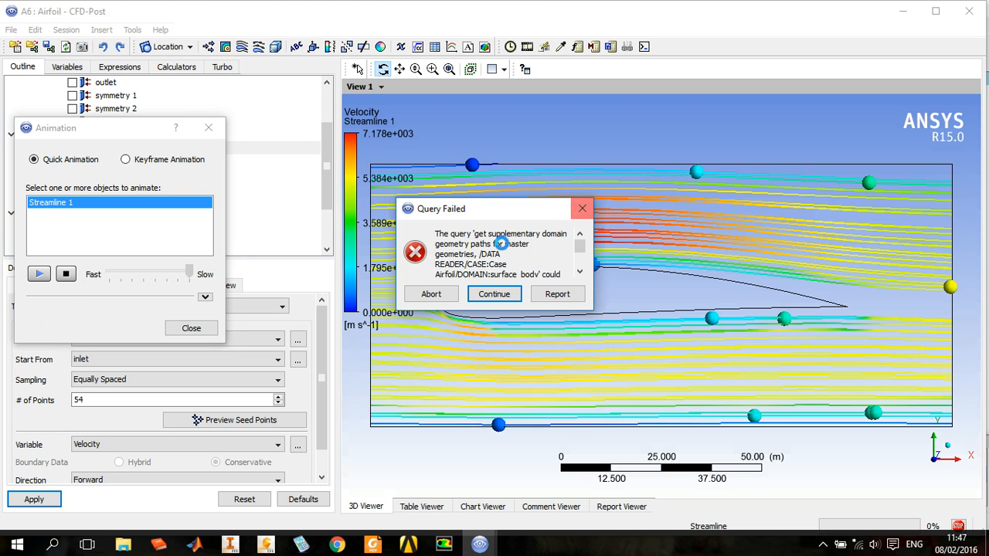
{"action": "left_click", "coordinate": [444, 292]}
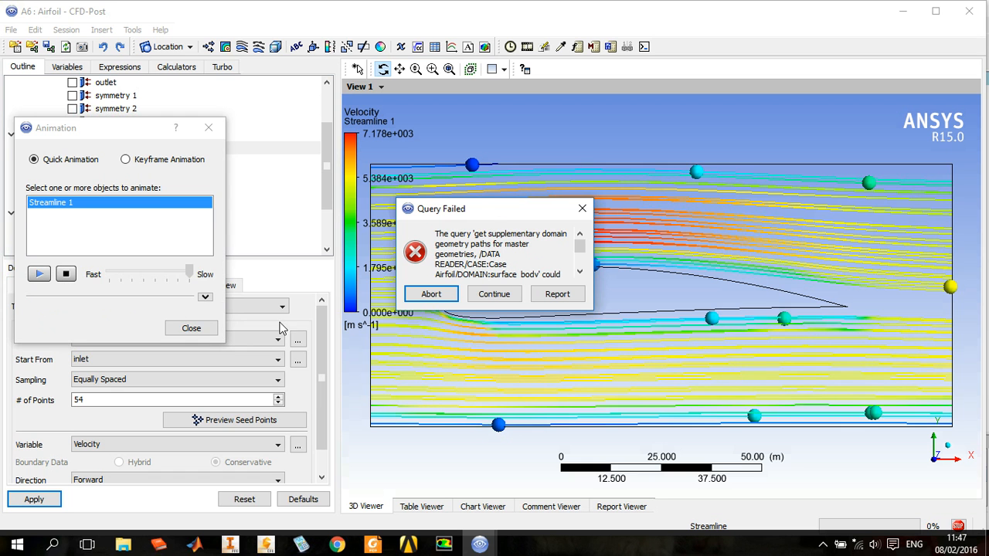
{"action": "left_click_drag", "start_coordinate": [485, 214], "coordinate": [127, 139]}
{"action": "left_click", "coordinate": [133, 222]}
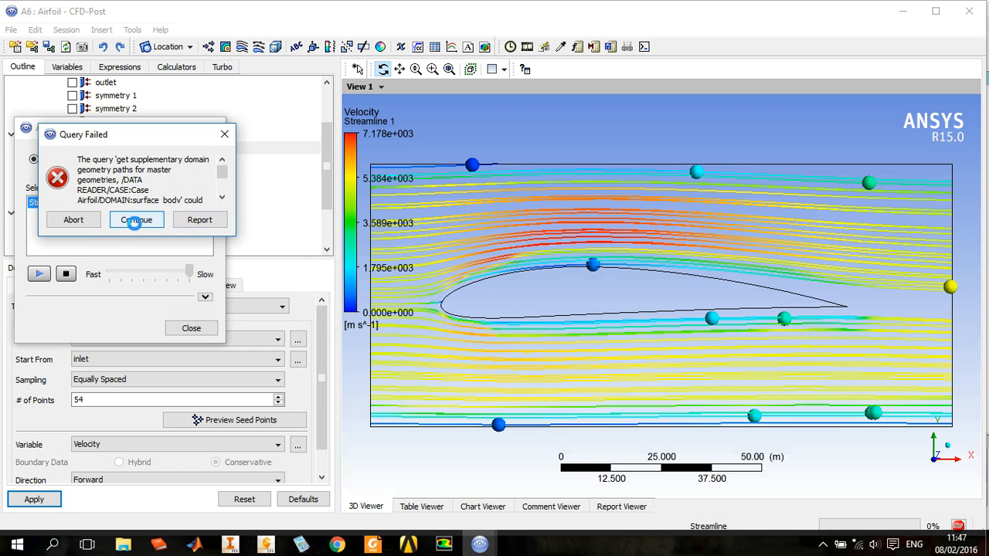
{"action": "left_click", "coordinate": [224, 134]}
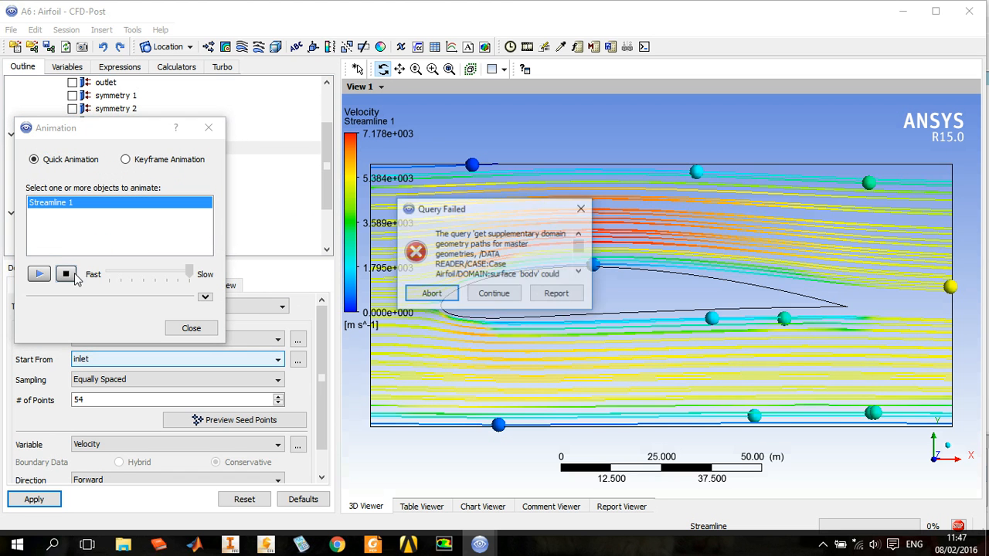
{"action": "left_click", "coordinate": [582, 209]}
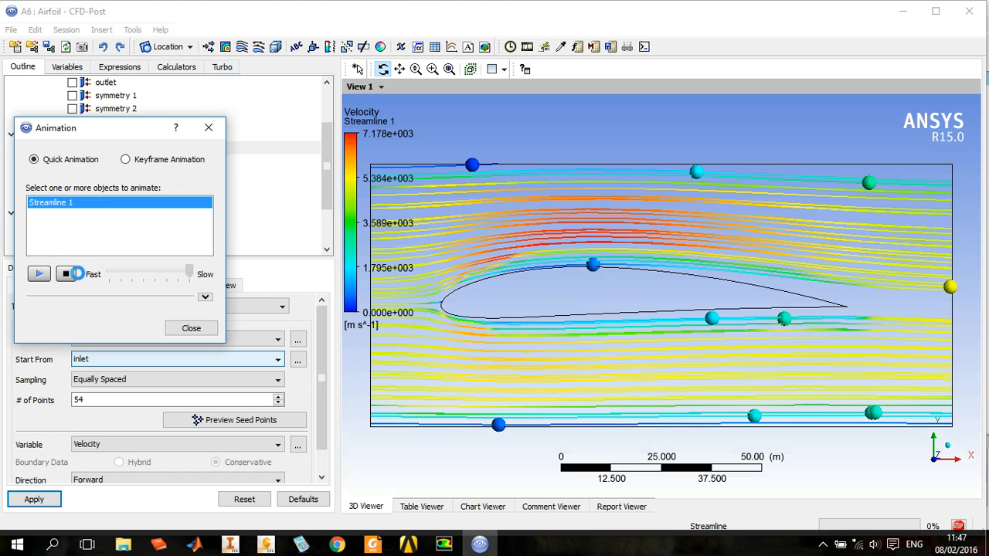
{"action": "left_click_drag", "start_coordinate": [537, 208], "coordinate": [191, 149]}
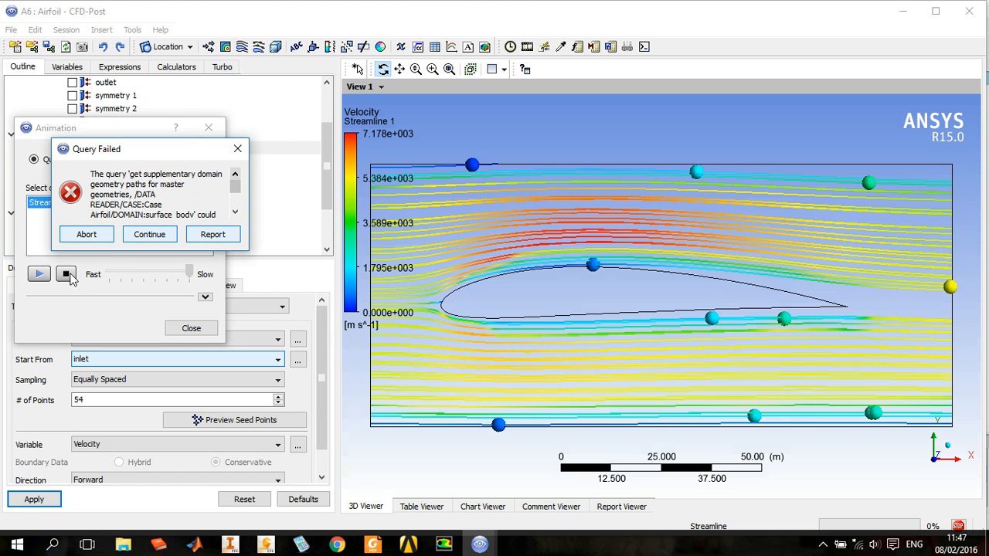
{"action": "left_click", "coordinate": [237, 148]}
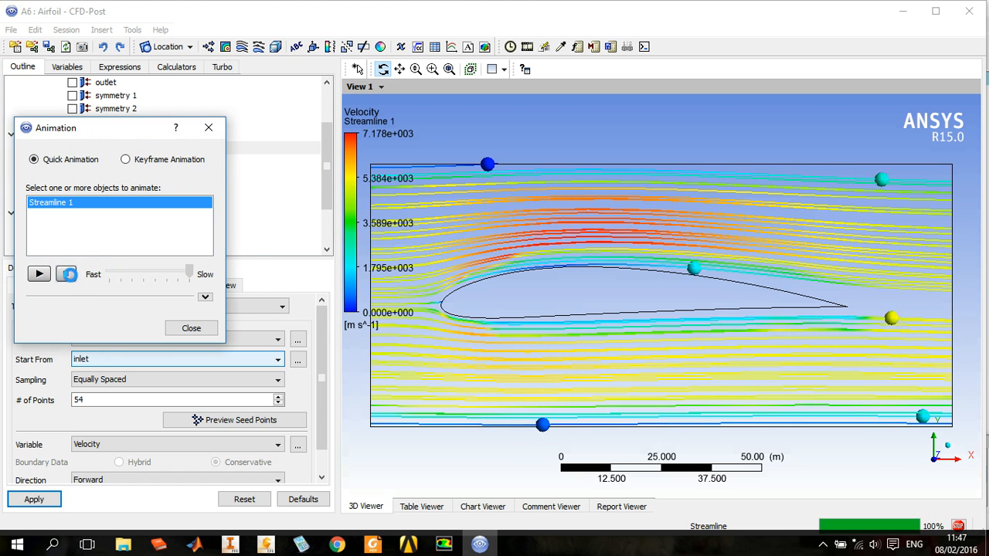
{"action": "left_click", "coordinate": [66, 278]}
{"action": "left_click", "coordinate": [189, 328]}
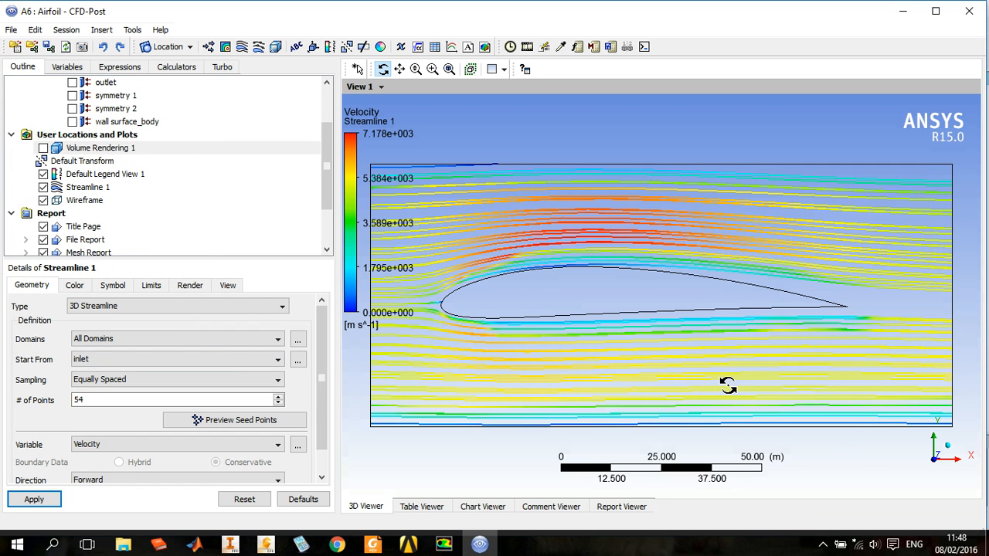
{"action": "left_click_drag", "start_coordinate": [685, 342], "coordinate": [779, 377]}
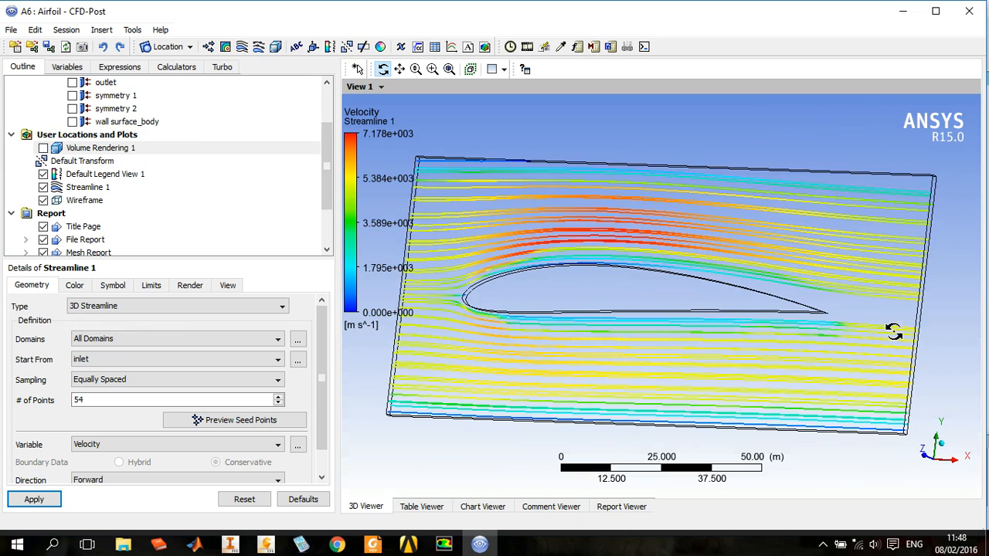